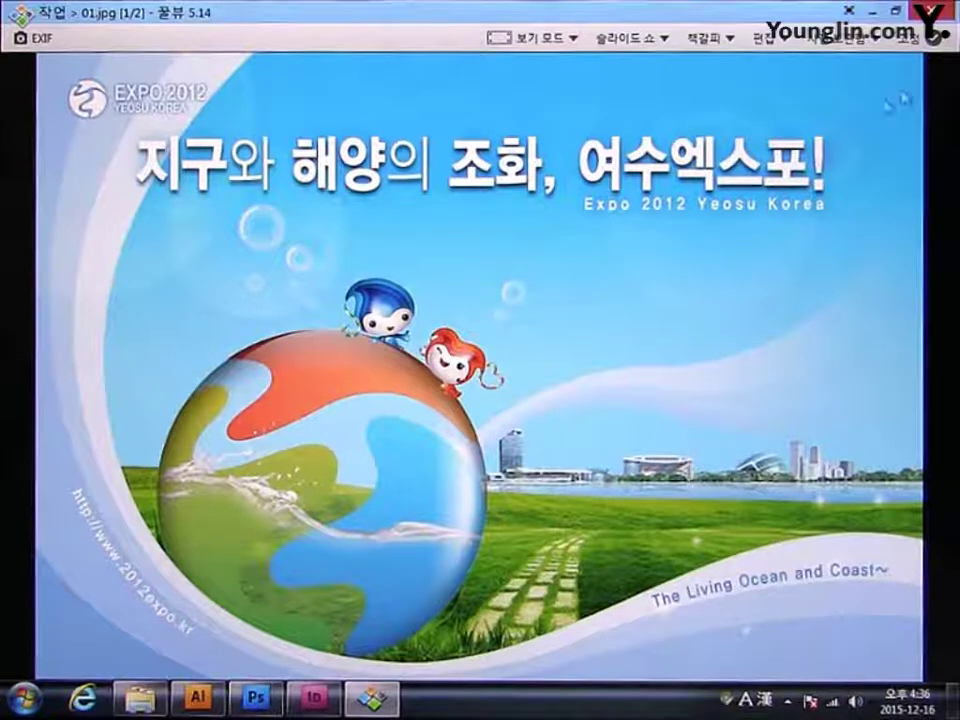
- Close the reference image, switch to Illustrator and create a CMYK document 251 mm wide and 178 mm high, using millimeters
left_click(934, 11)
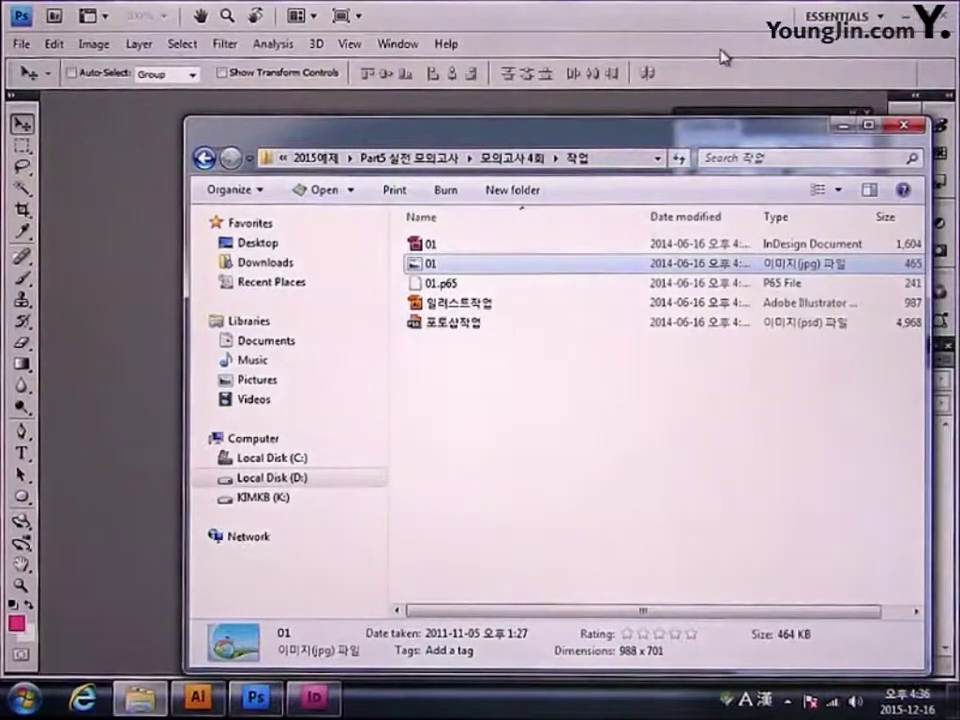
left_click(199, 697)
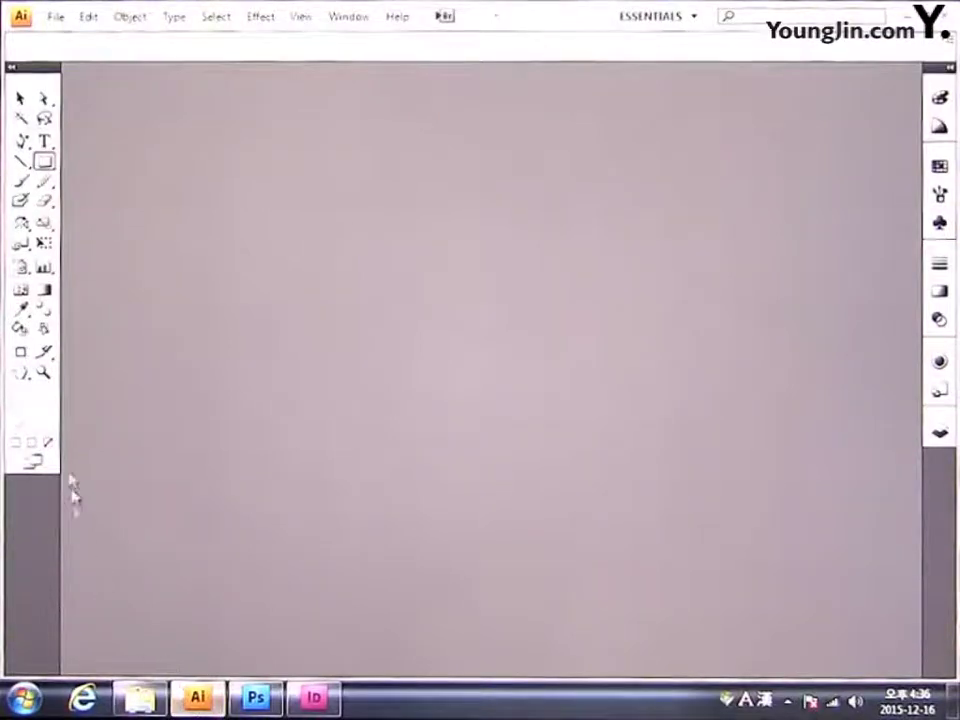
left_click(55, 16)
left_click(66, 40)
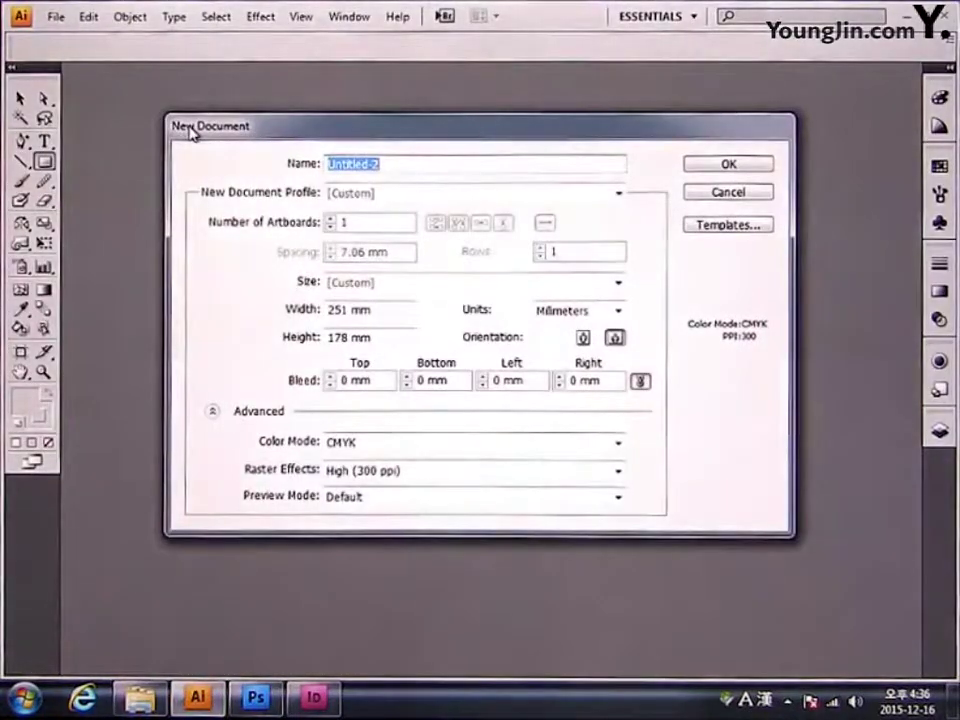
left_click(612, 312)
left_click(582, 377)
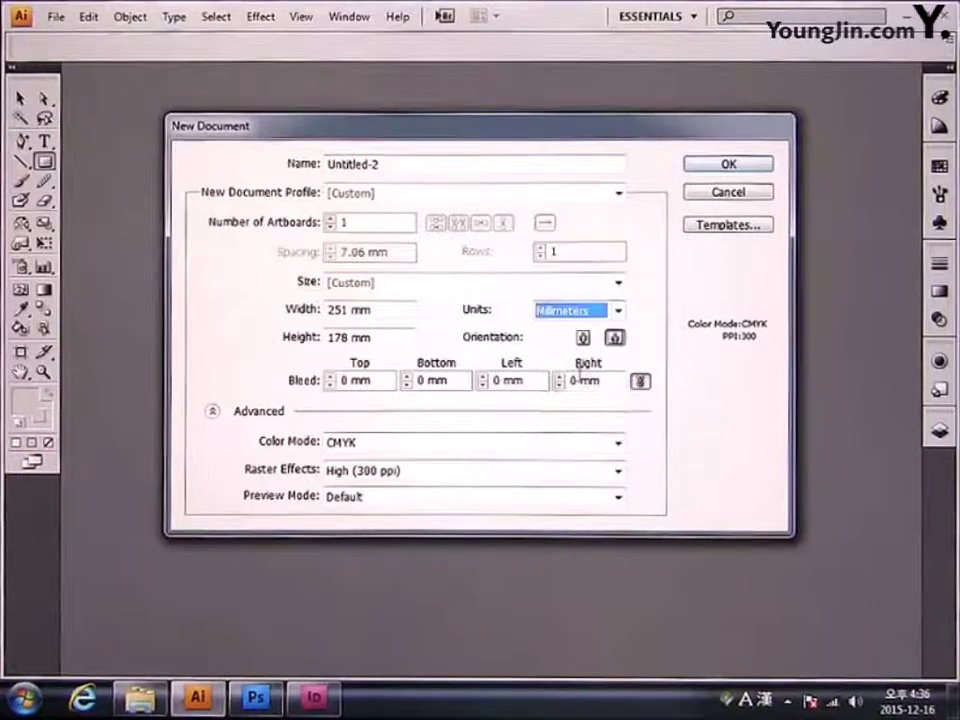
left_click_drag(402, 309, 225, 306)
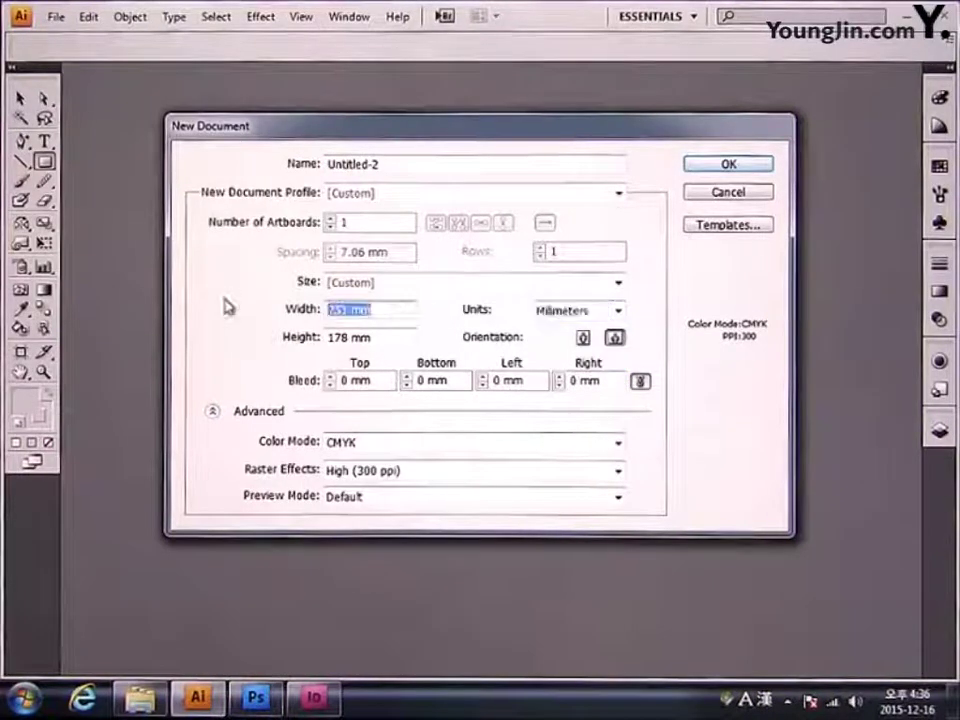
type("251")
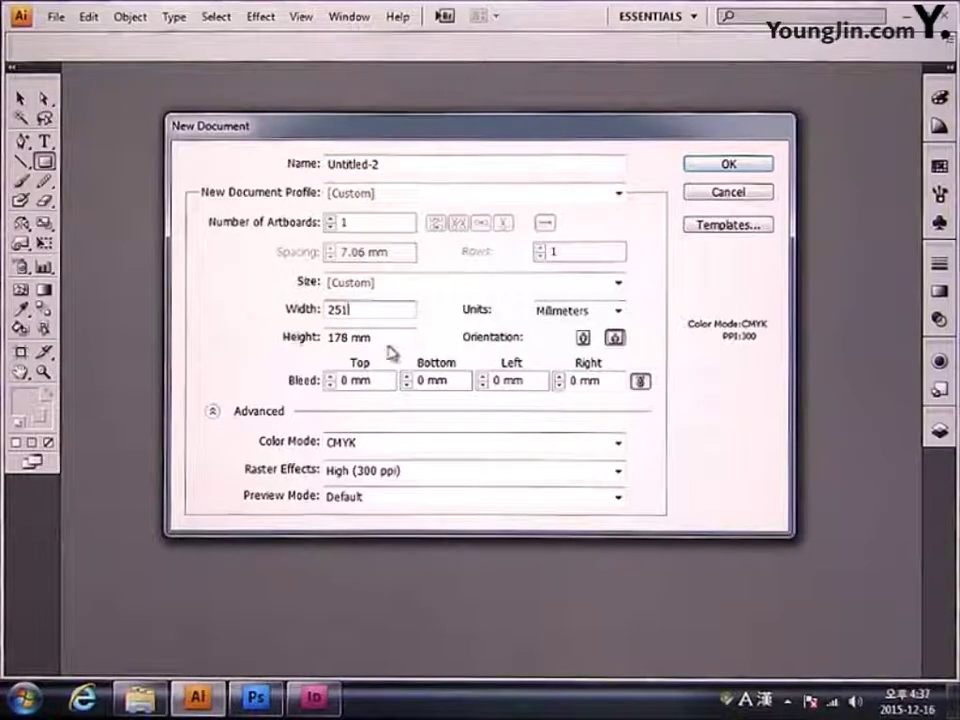
left_click_drag(390, 345, 324, 338)
type("1")
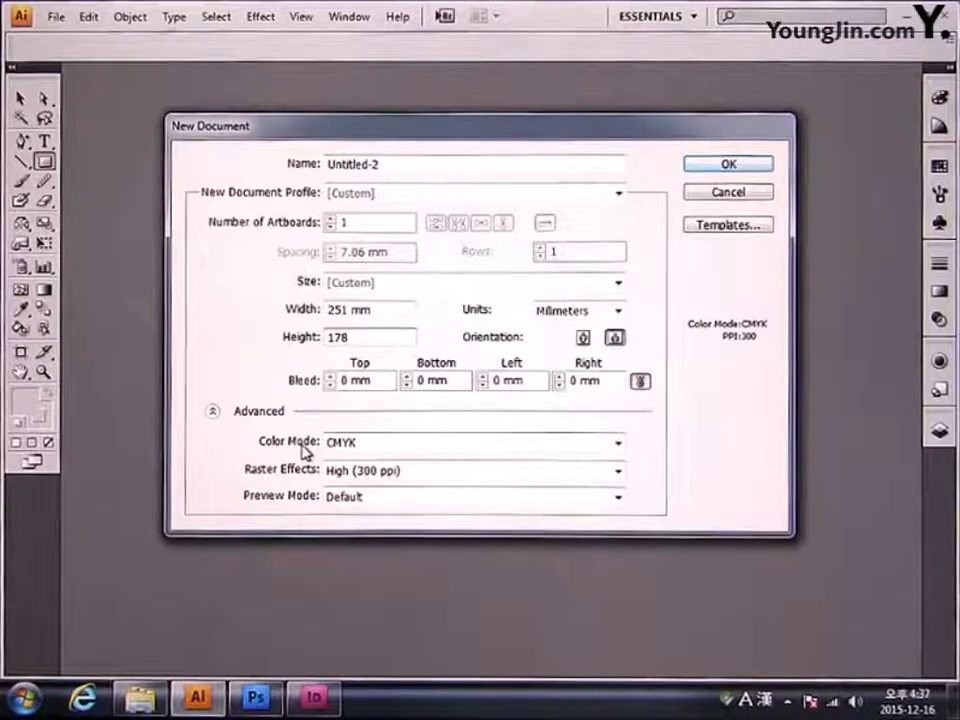
left_click(706, 166)
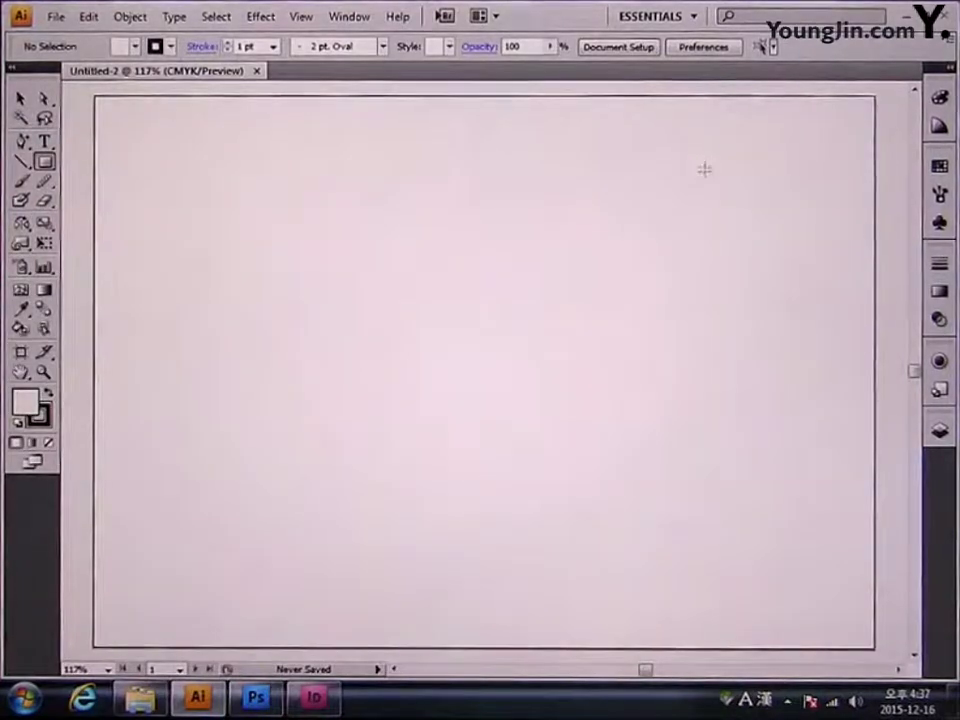
- Rename the document's only layer to 그리드
left_click(938, 430)
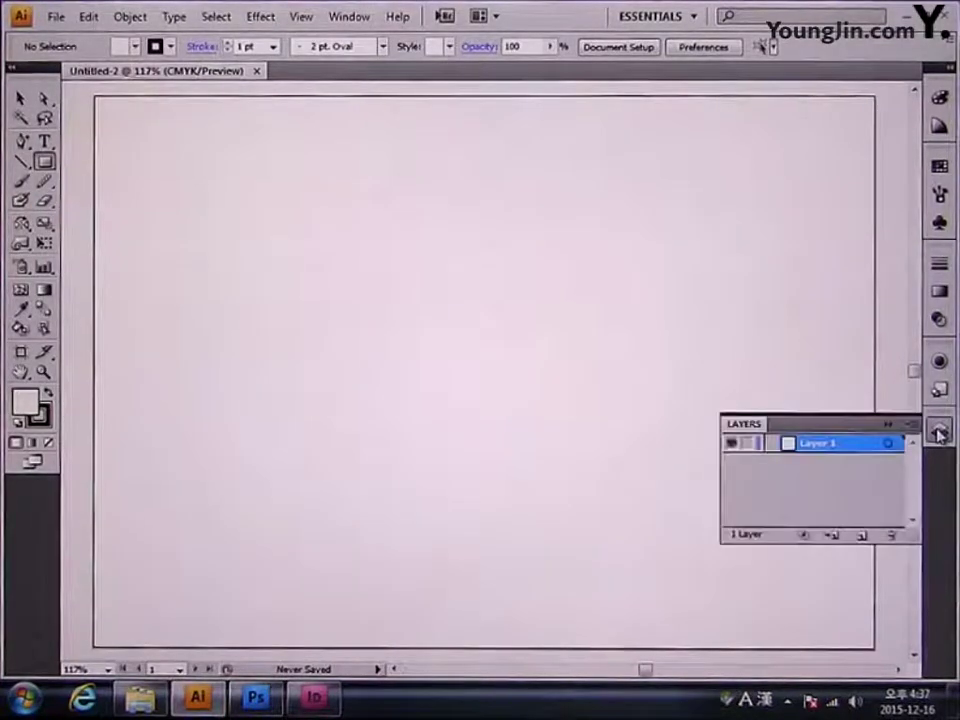
double_click(820, 452)
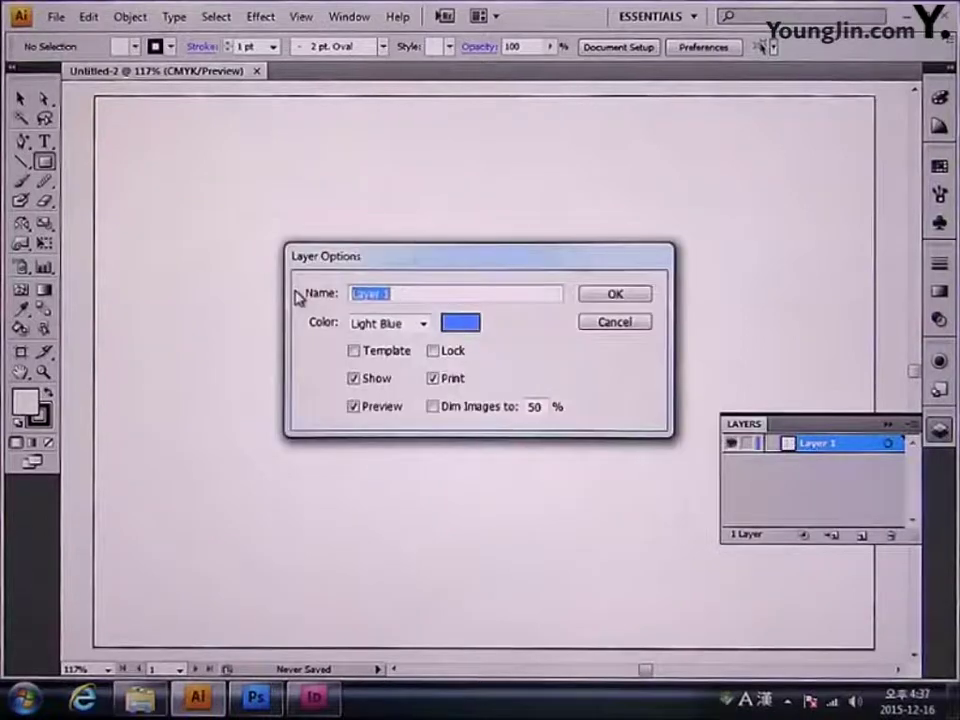
type("m")
key("BackSpace")
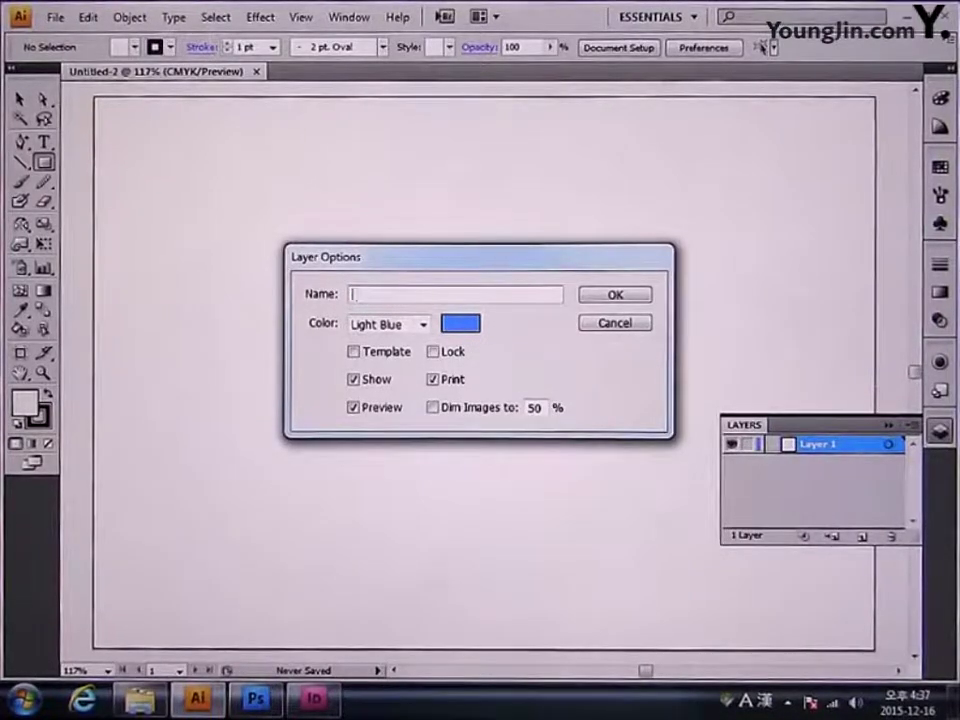
key("Hangul")
type("그리드")
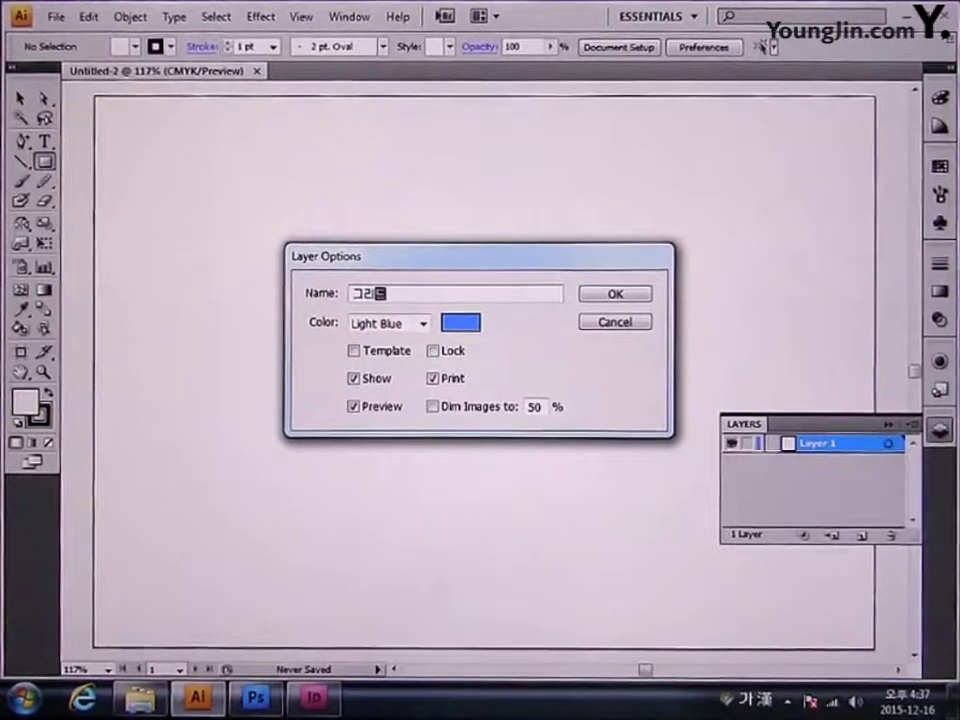
left_click(613, 298)
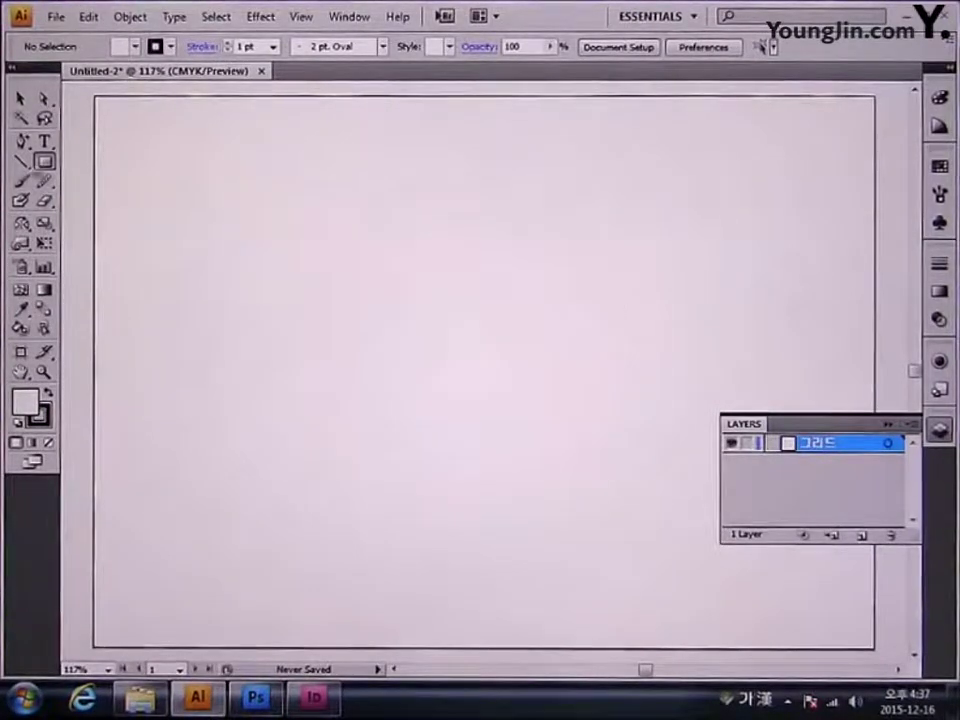
- Create a 245 × 172 mm rectangular grid with 3 horizontal and 3 vertical dividers, starting near the artboard's upper-left corner
left_click_drag(20, 162, 94, 223)
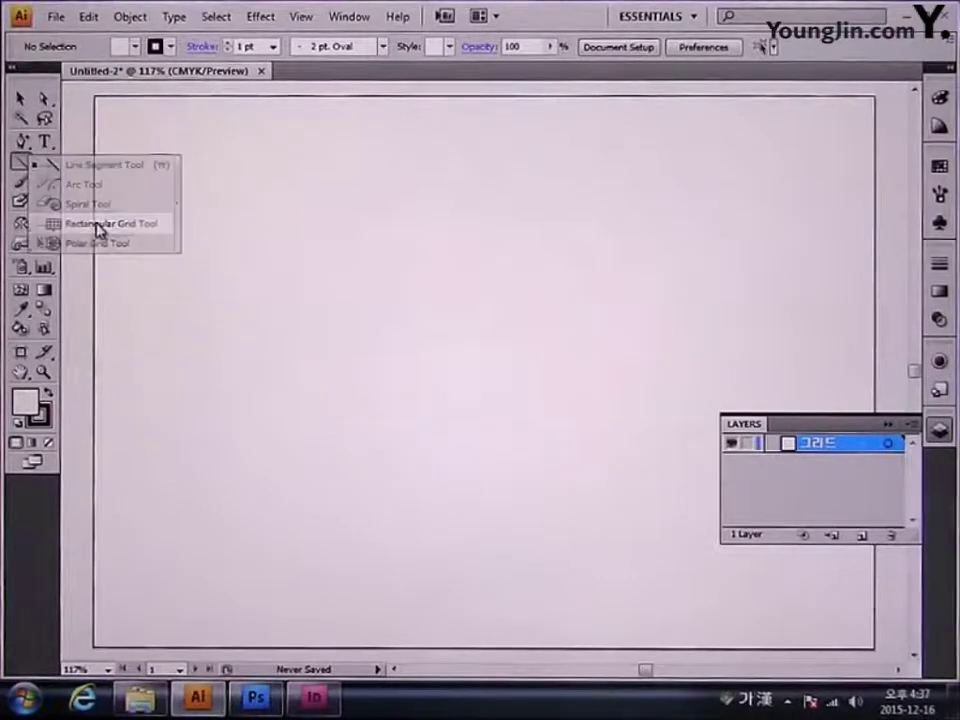
left_click(105, 110)
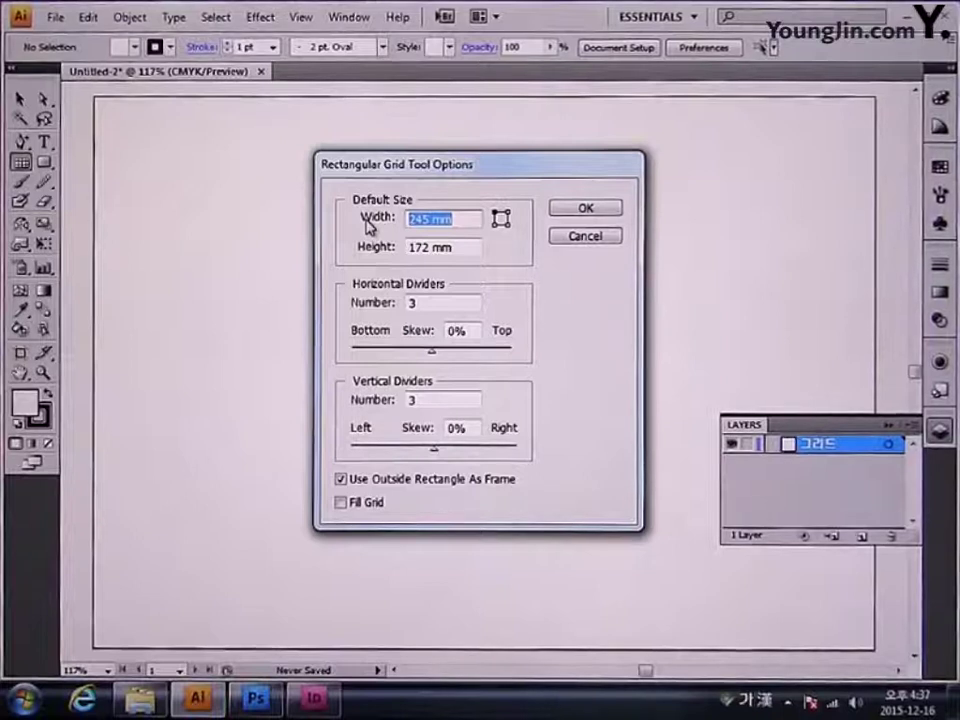
type("245")
key("Tab")
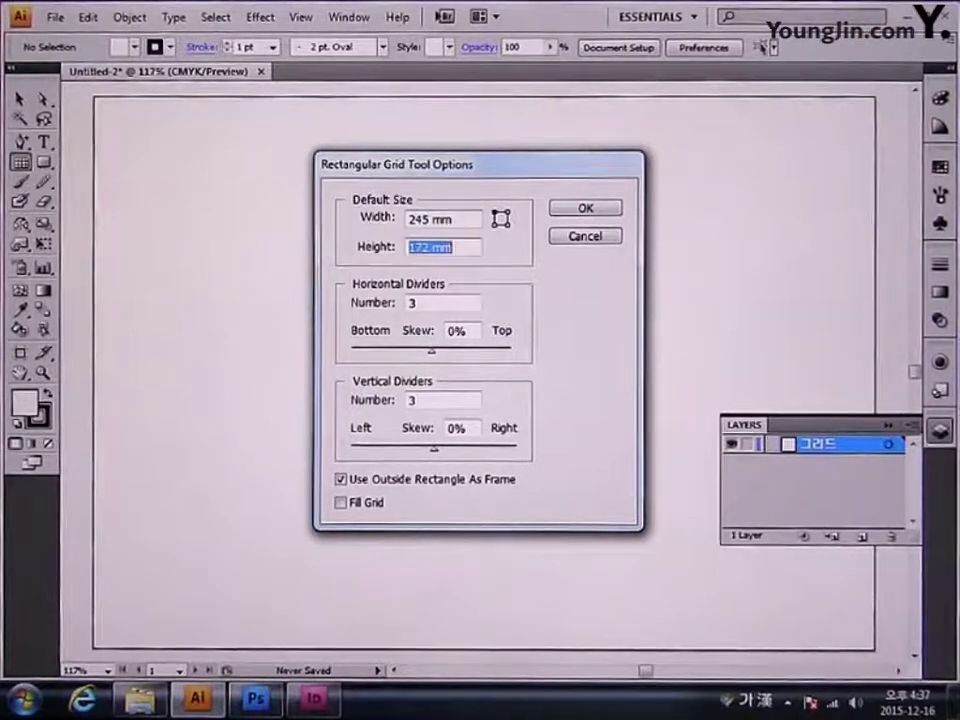
type("172")
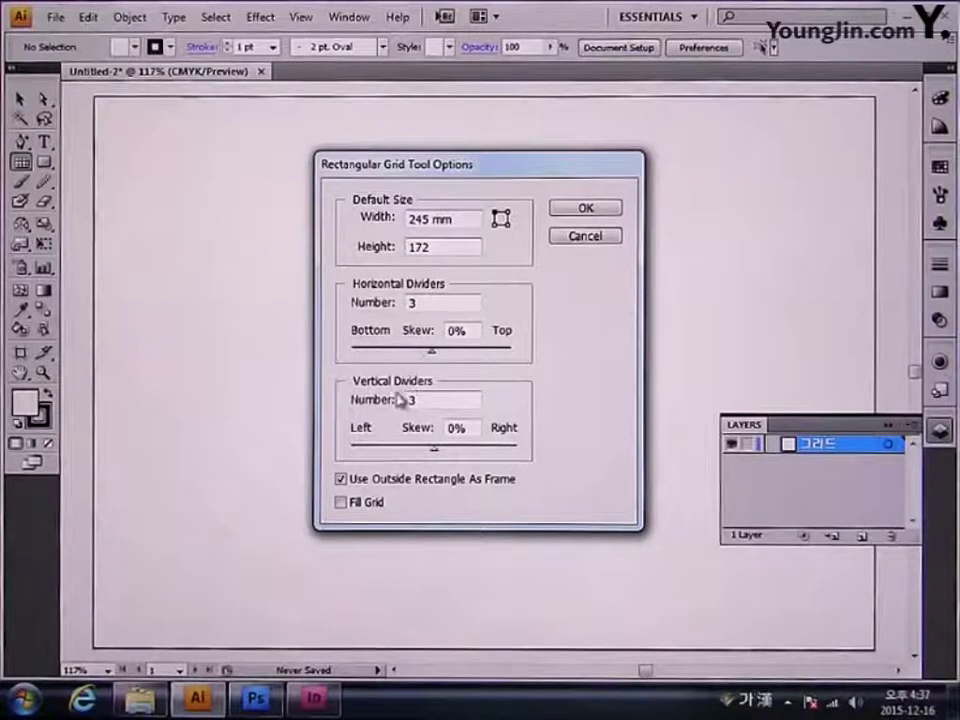
left_click(435, 304)
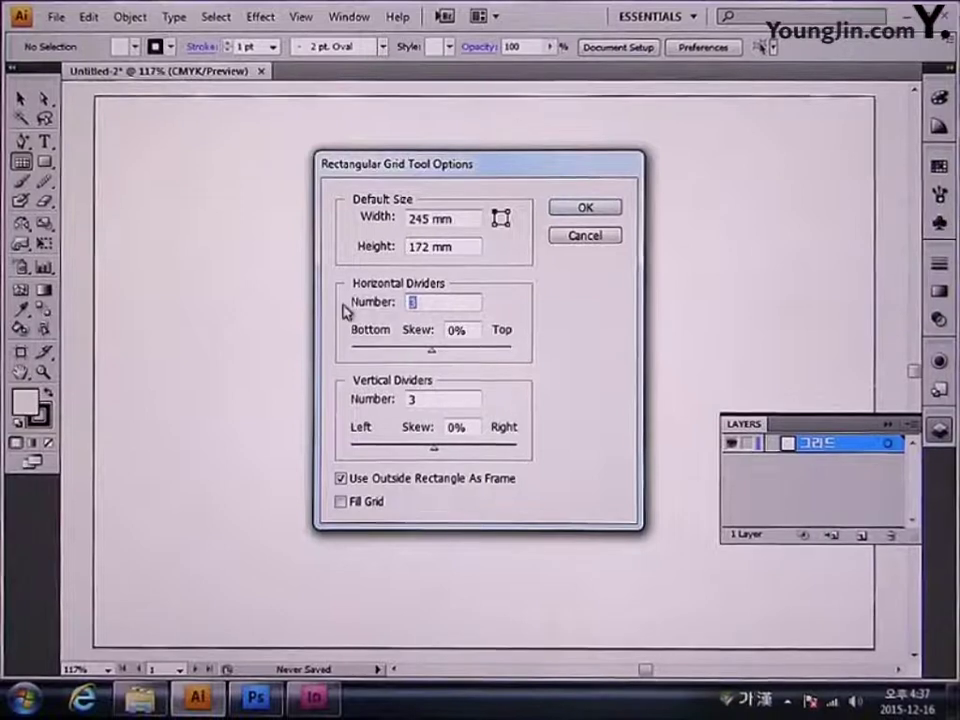
left_click(425, 399)
left_click(585, 207)
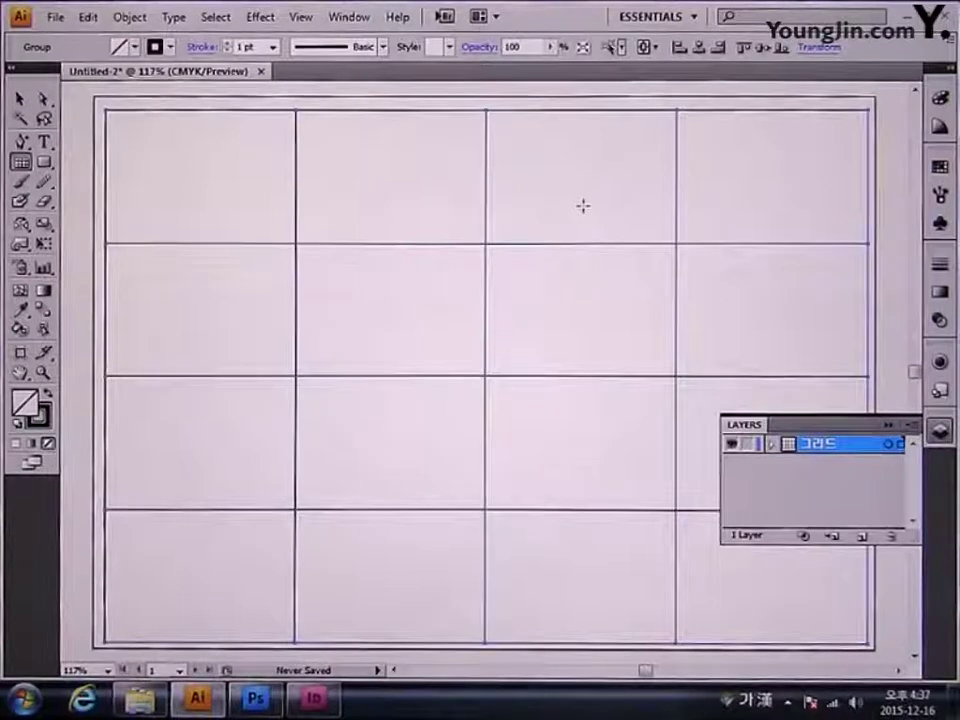
- Center the grid horizontally and vertically on the artboard, using Align to Artboard
left_click(349, 17)
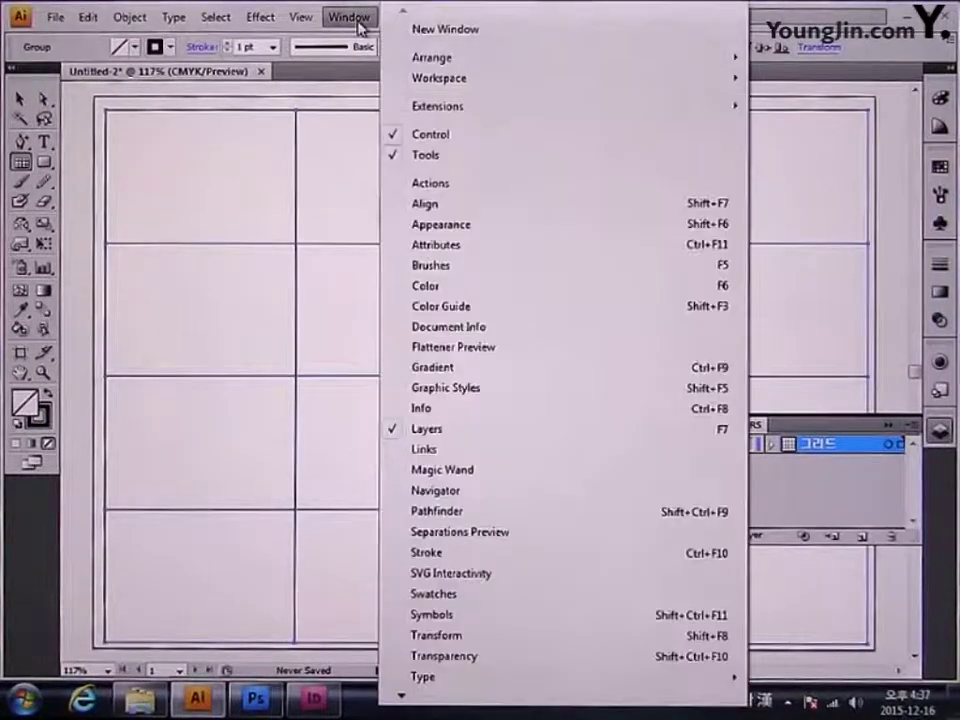
left_click(428, 204)
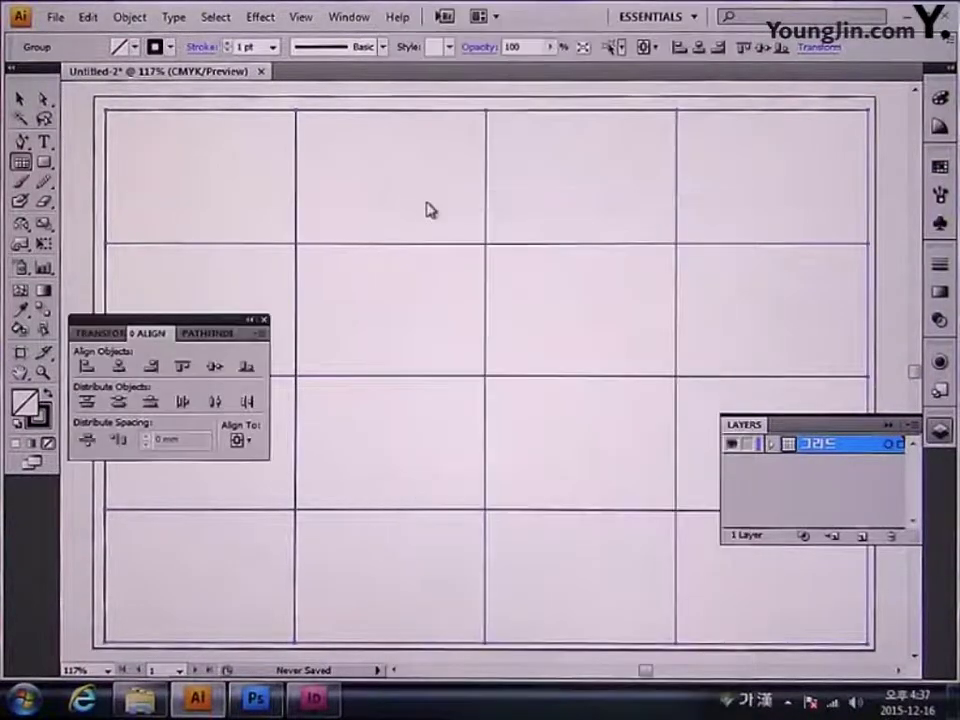
left_click(239, 440)
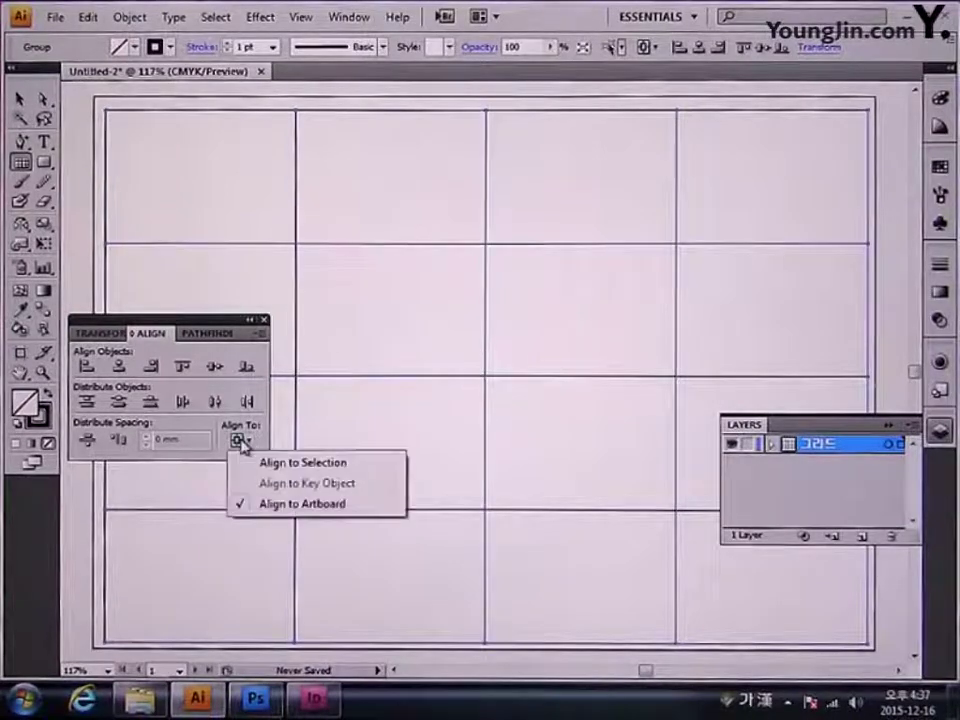
left_click(300, 505)
left_click(214, 367)
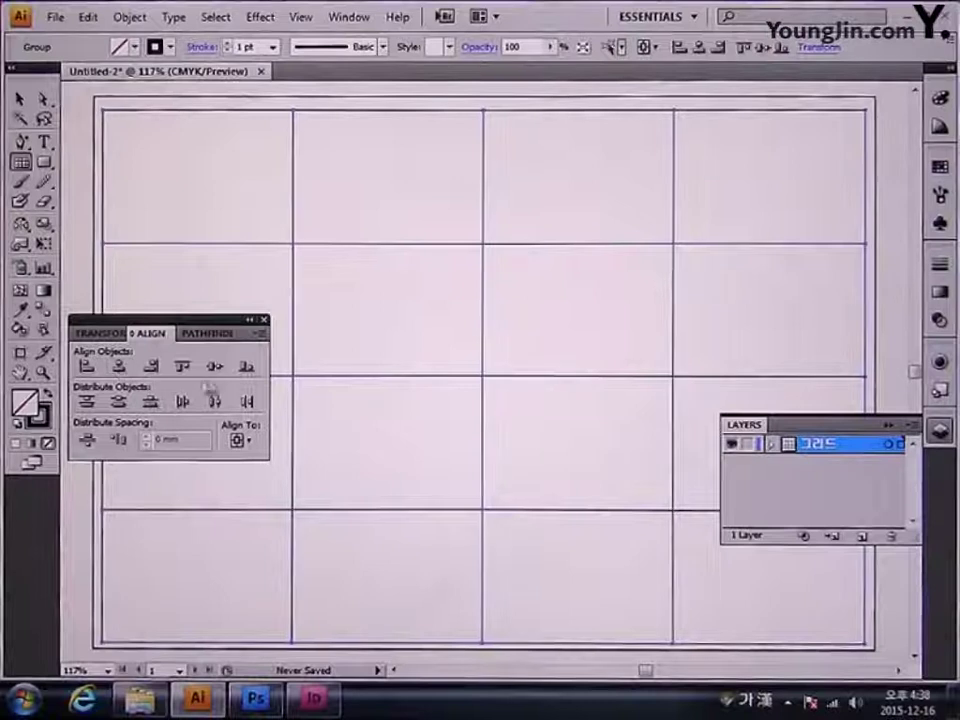
left_click(214, 367)
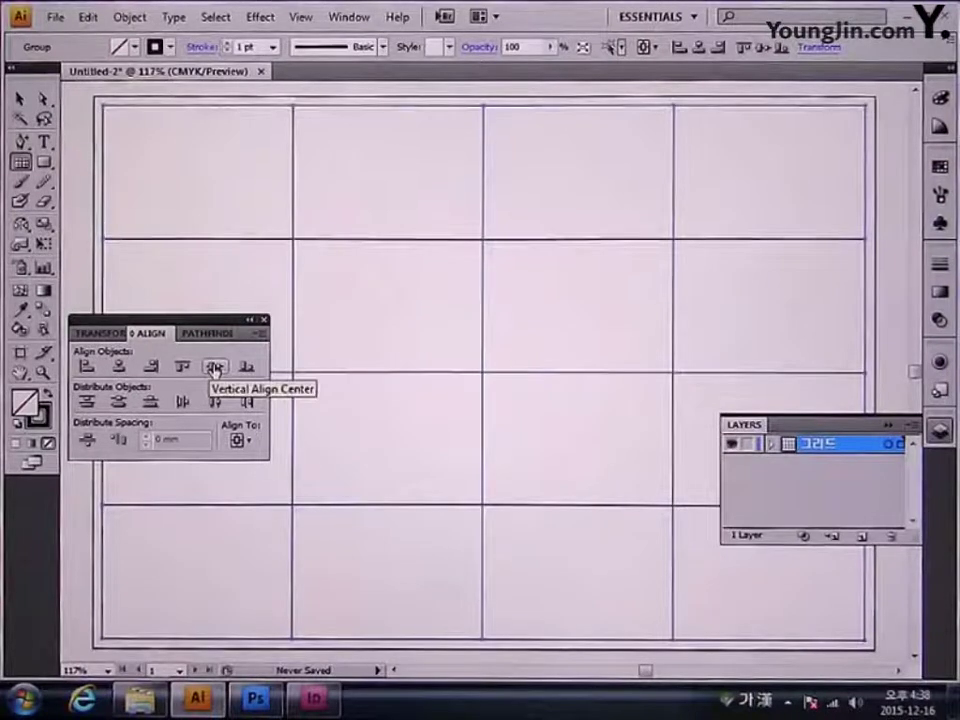
- Lock the centered grid and put away the alignment options
left_click(130, 17)
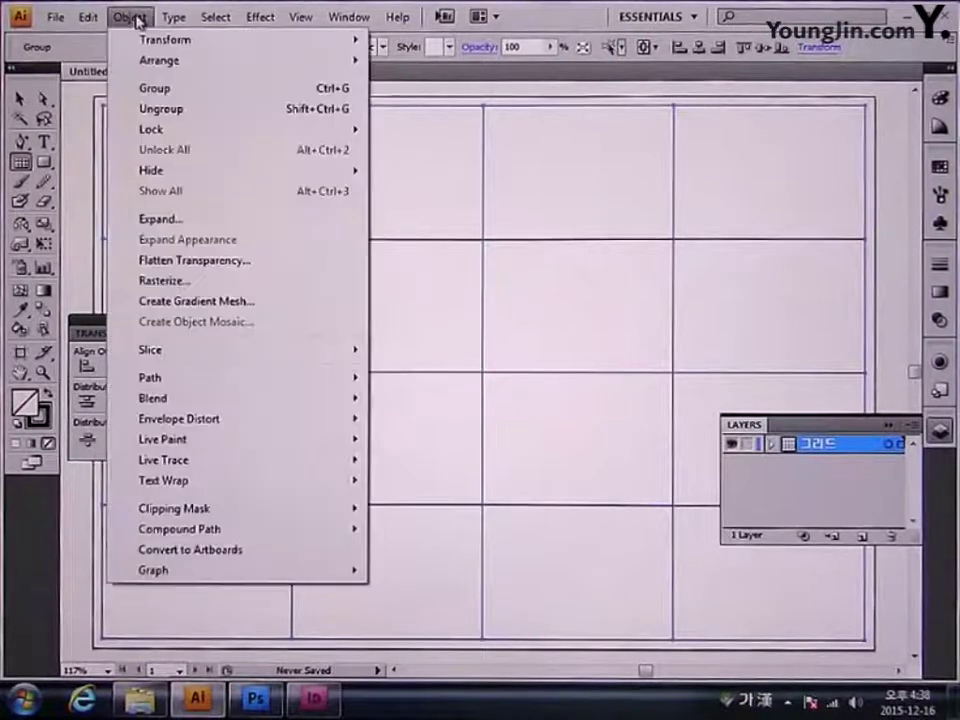
mouse_move(150, 129)
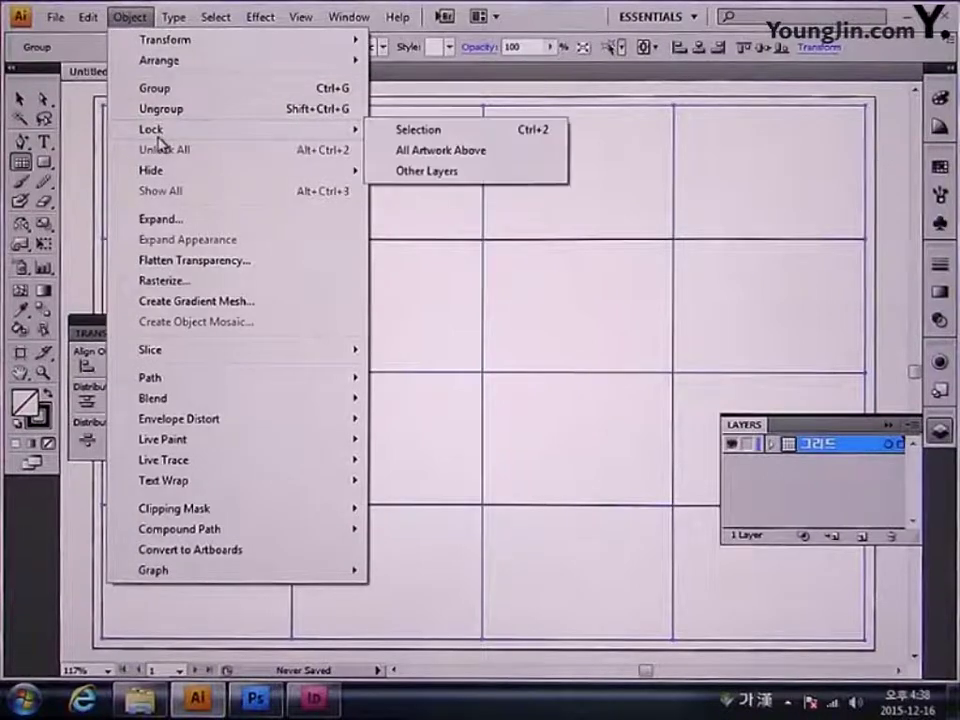
left_click(410, 129)
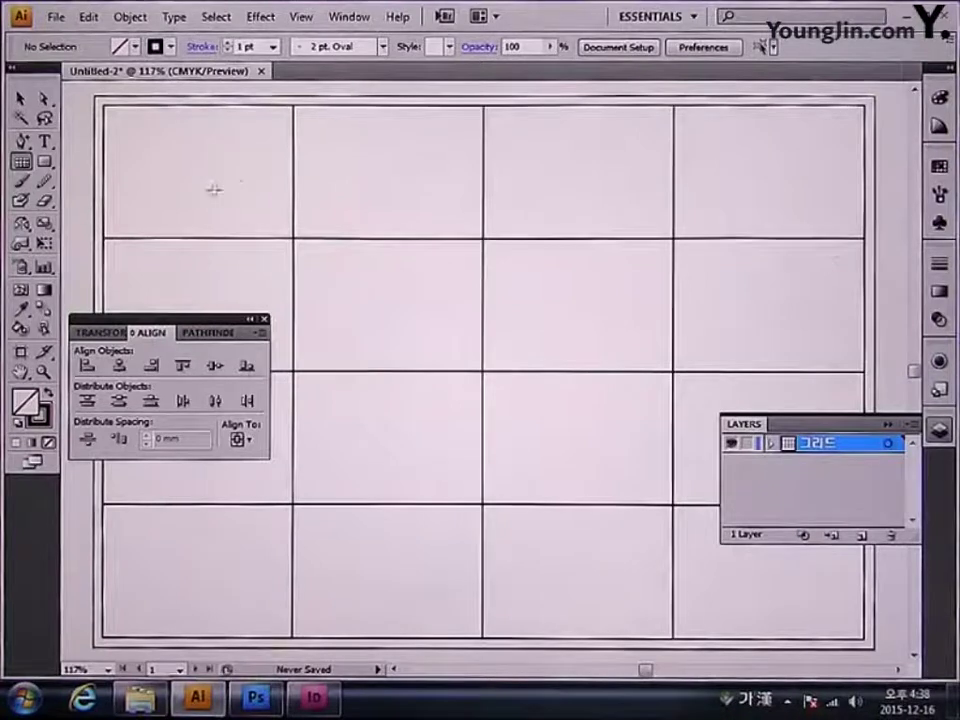
left_click(264, 319)
- Choose the Line Segment tool and turn on Smart Guides, clearing the layer list from the canvas
left_click_drag(21, 165, 60, 169)
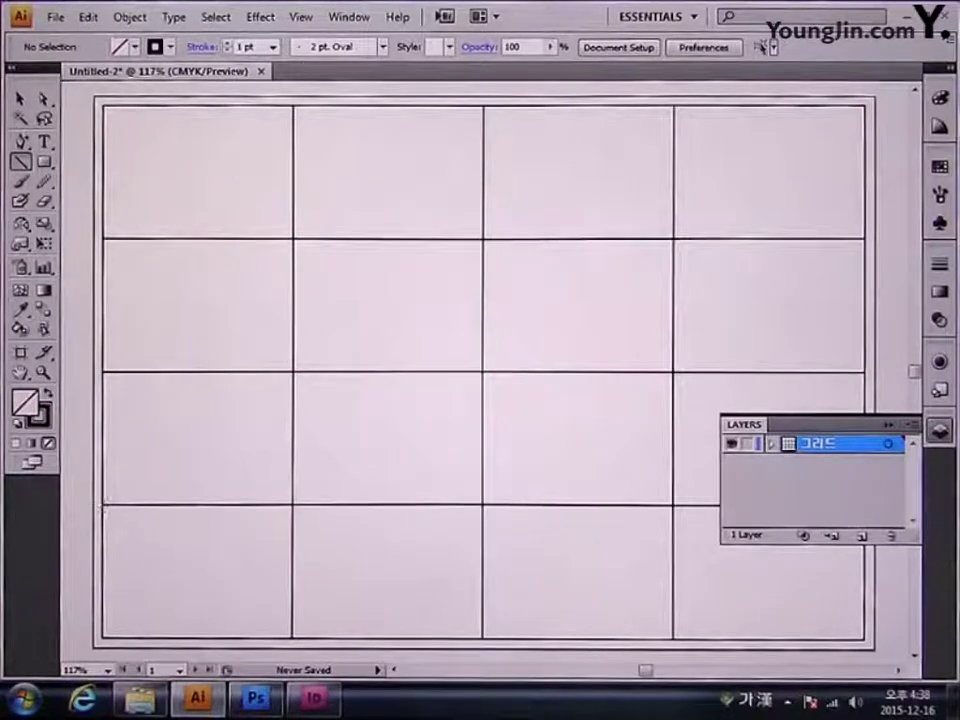
left_click(301, 16)
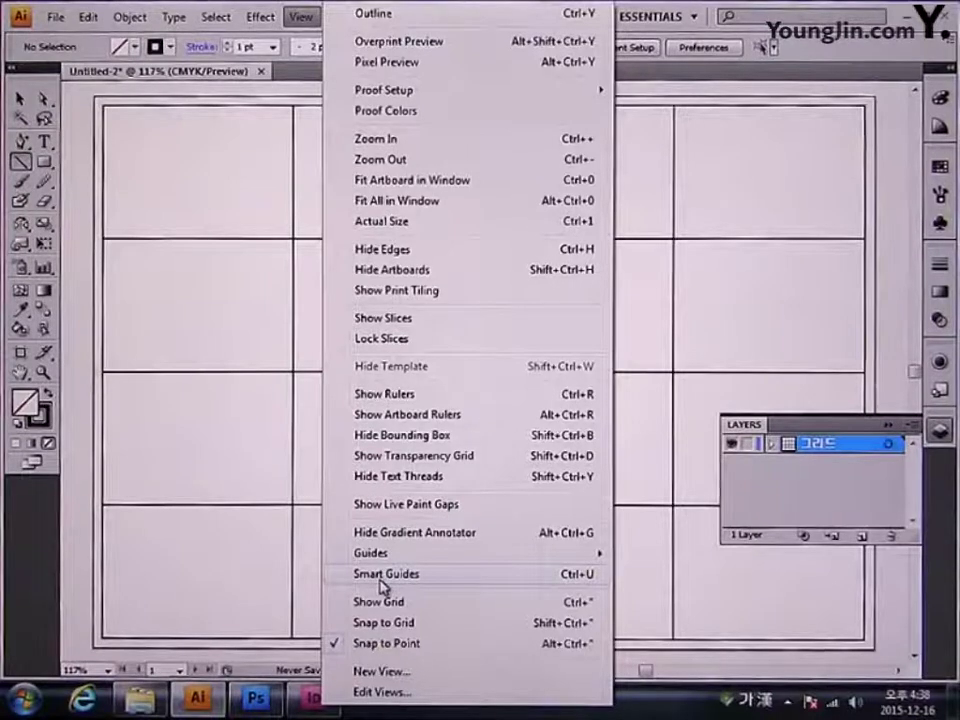
left_click(380, 574)
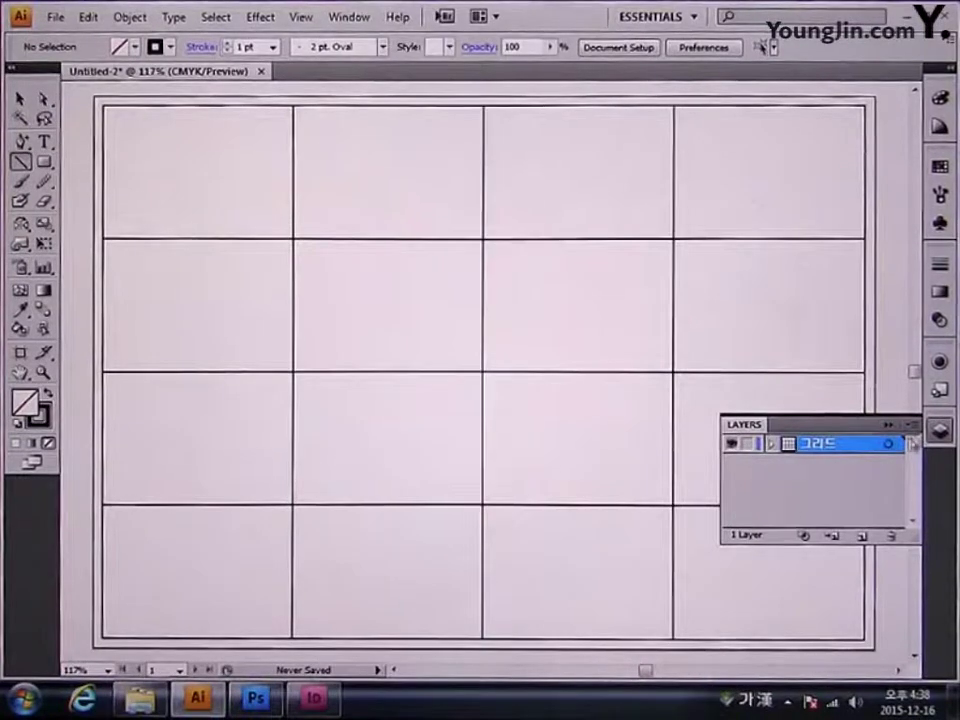
left_click(938, 431)
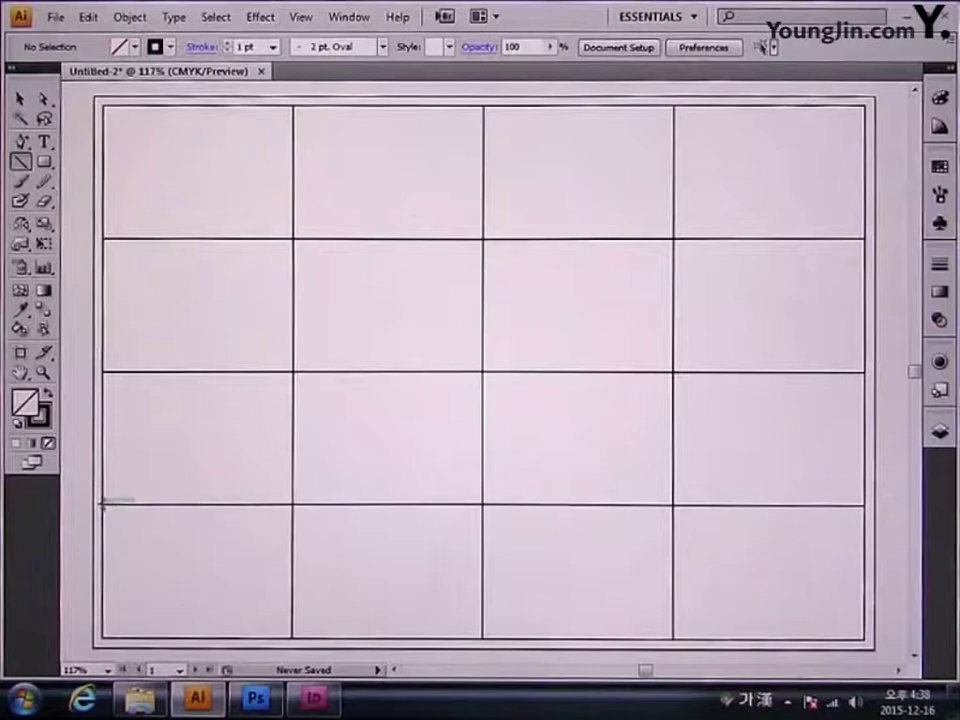
- Draw seven parallel diagonals descending to the right through the grid intersections, so that every cell is crossed once
mouse_move(103, 505)
left_mouse_down()
mouse_move(295, 626)
mouse_move(291, 636)
left_mouse_up()
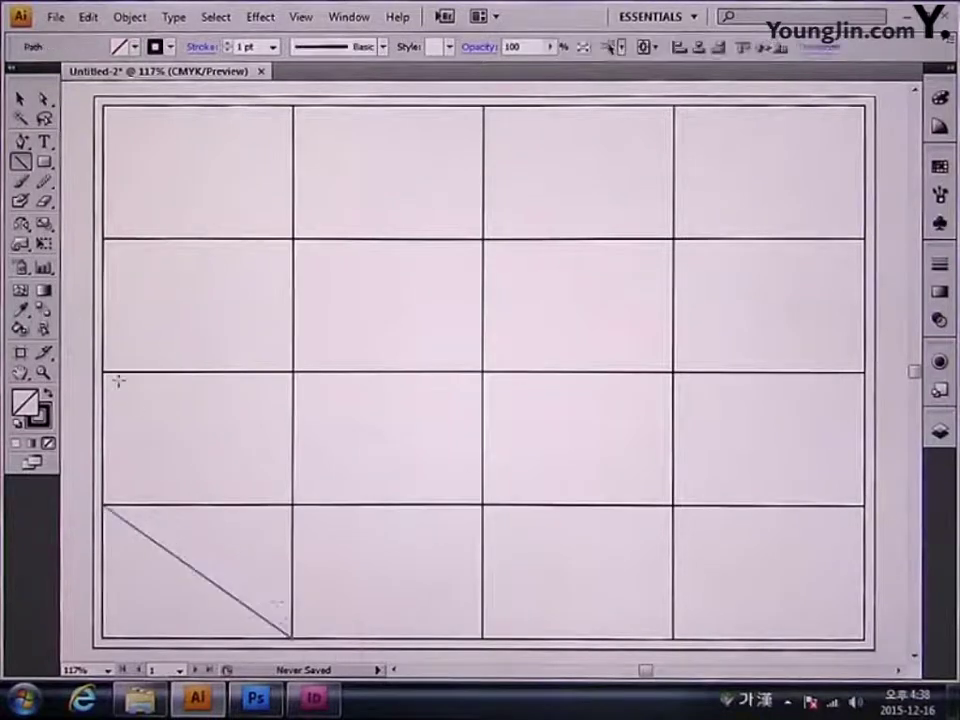
mouse_move(103, 372)
left_mouse_down()
mouse_move(461, 576)
mouse_move(481, 636)
left_mouse_up()
left_click_drag(103, 239, 673, 637)
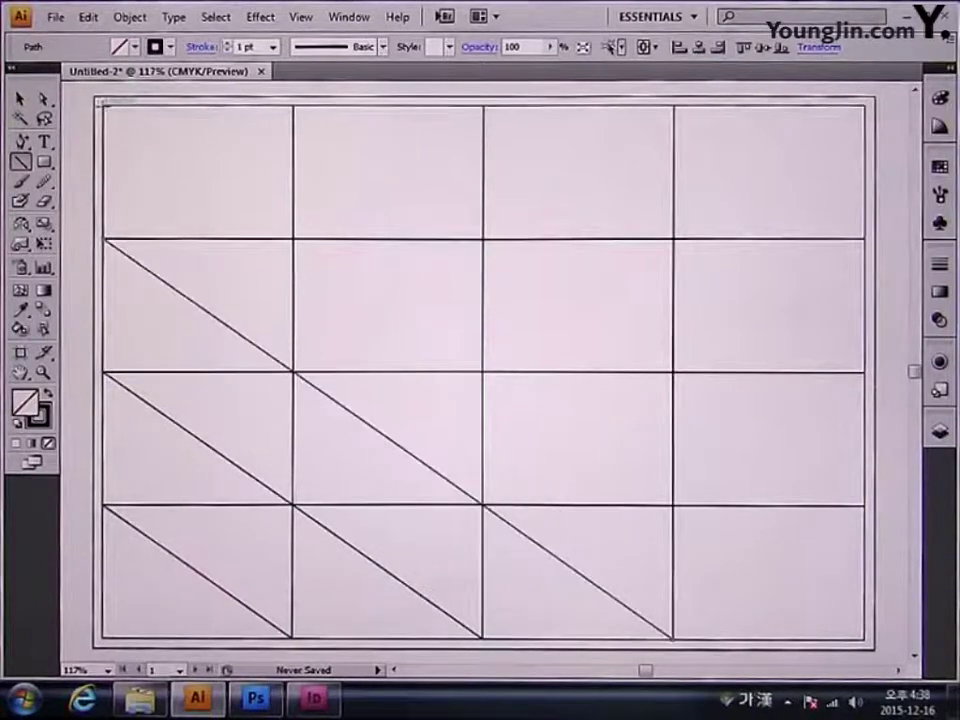
left_click_drag(103, 106, 864, 637)
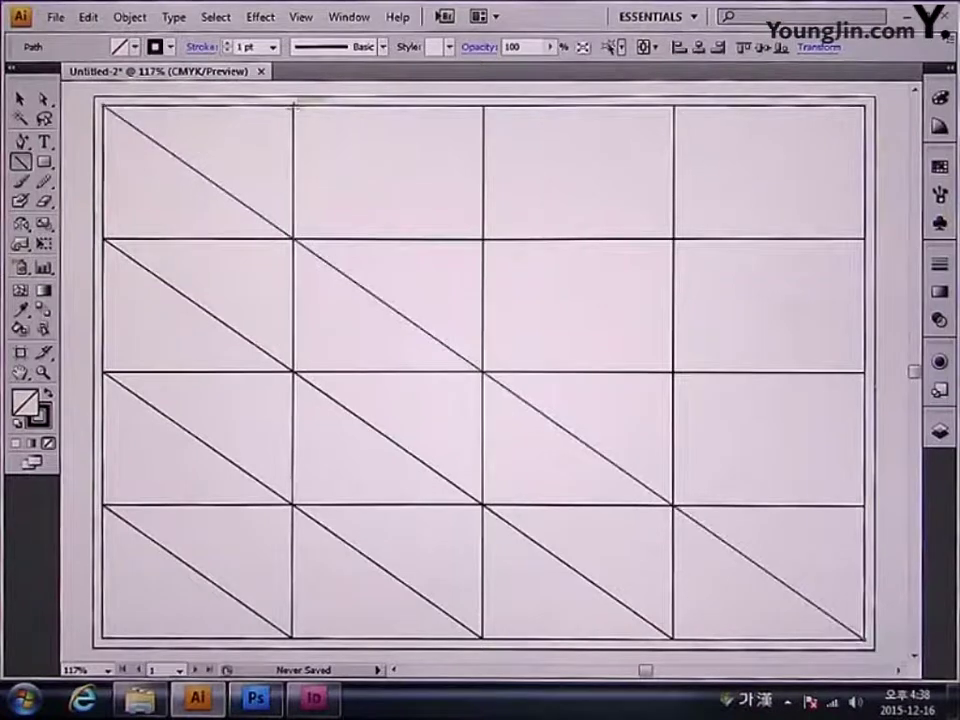
left_click_drag(294, 106, 864, 505)
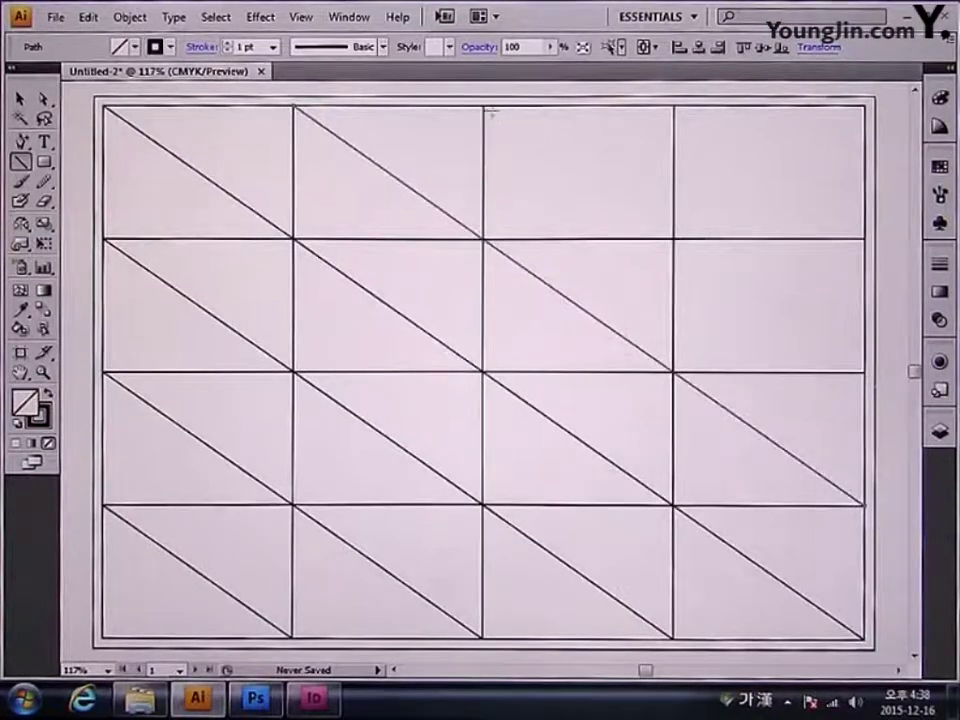
left_click_drag(484, 106, 866, 372)
left_click_drag(675, 106, 864, 240)
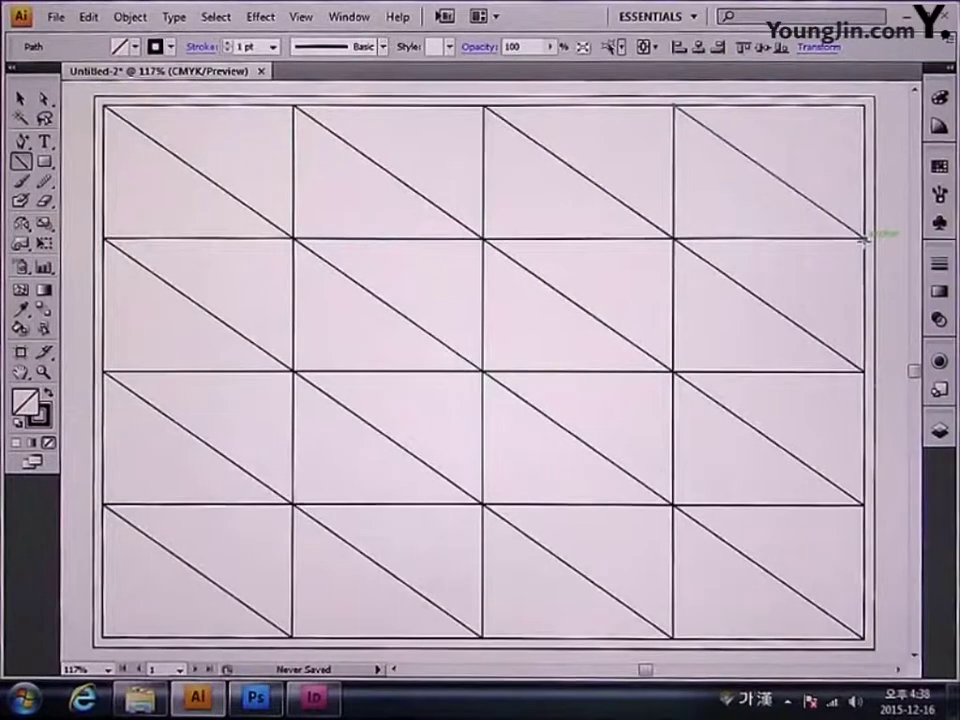
- Select all the diagonal lines and make a mirrored copy of them with Reflect across the vertical axis
key("ctrl")
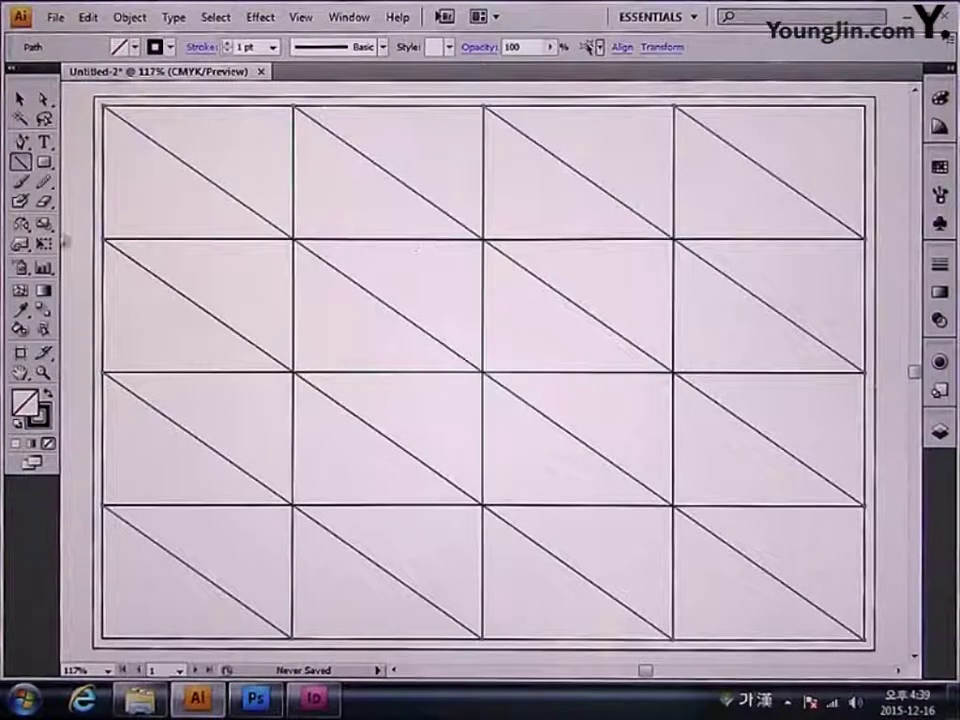
left_click(19, 226)
double_click(19, 227)
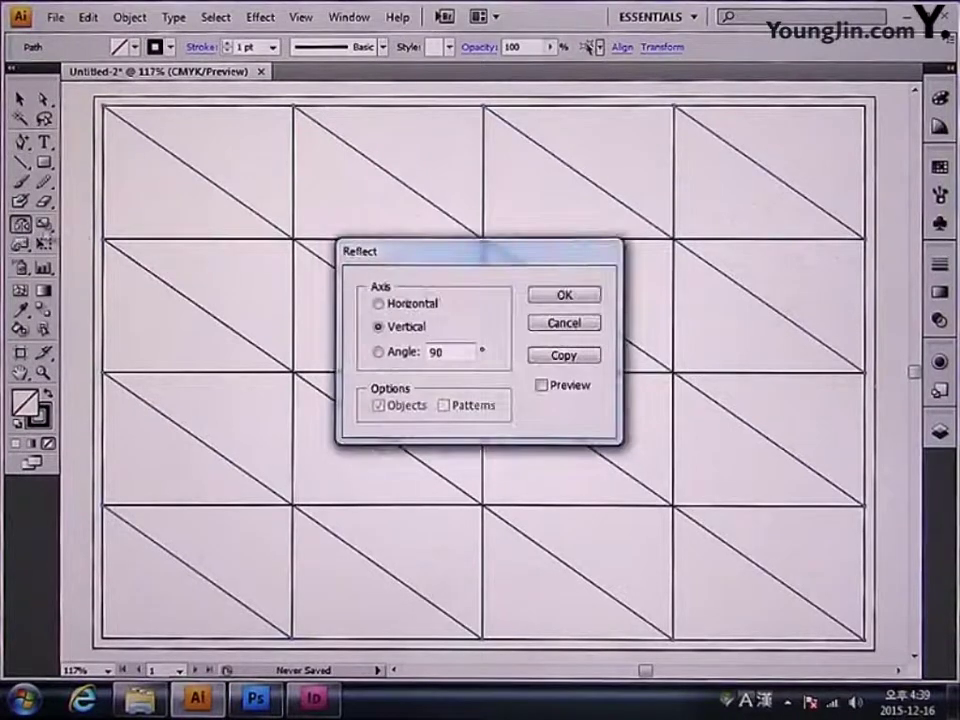
left_click(558, 357)
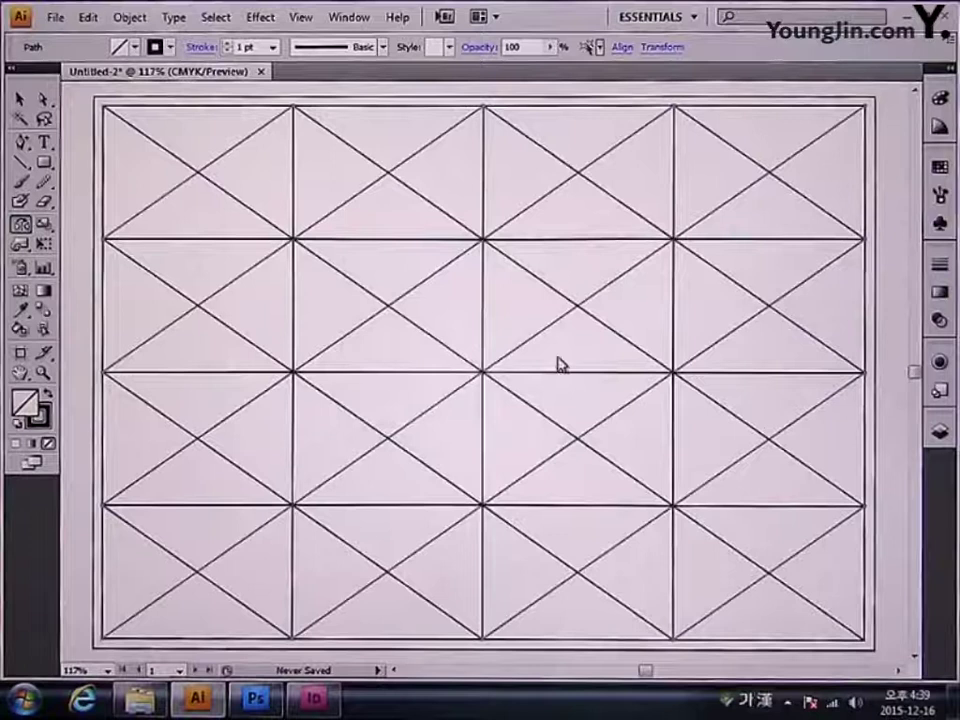
- Unlock the rectangular grid and select it together with all the diagonal lines
left_click(131, 17)
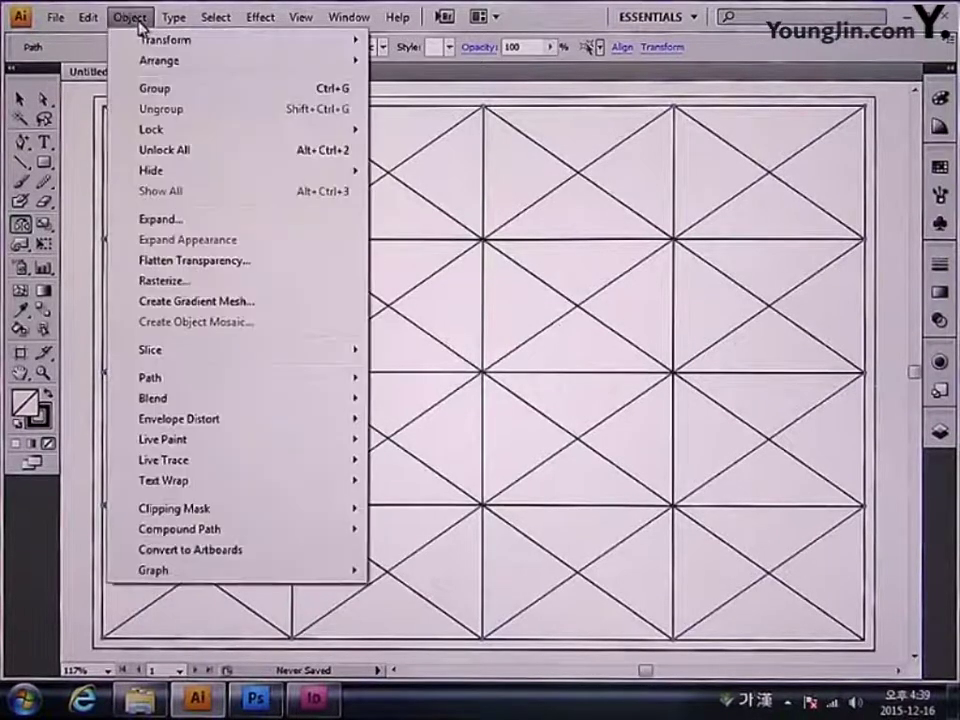
left_click(152, 152)
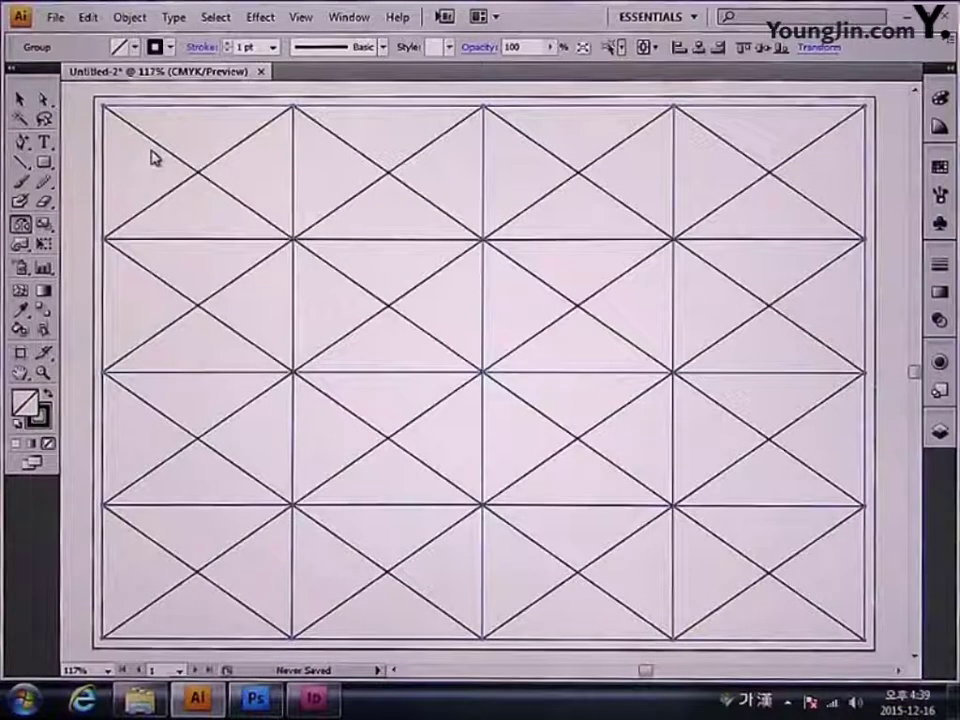
key("ctrl+a")
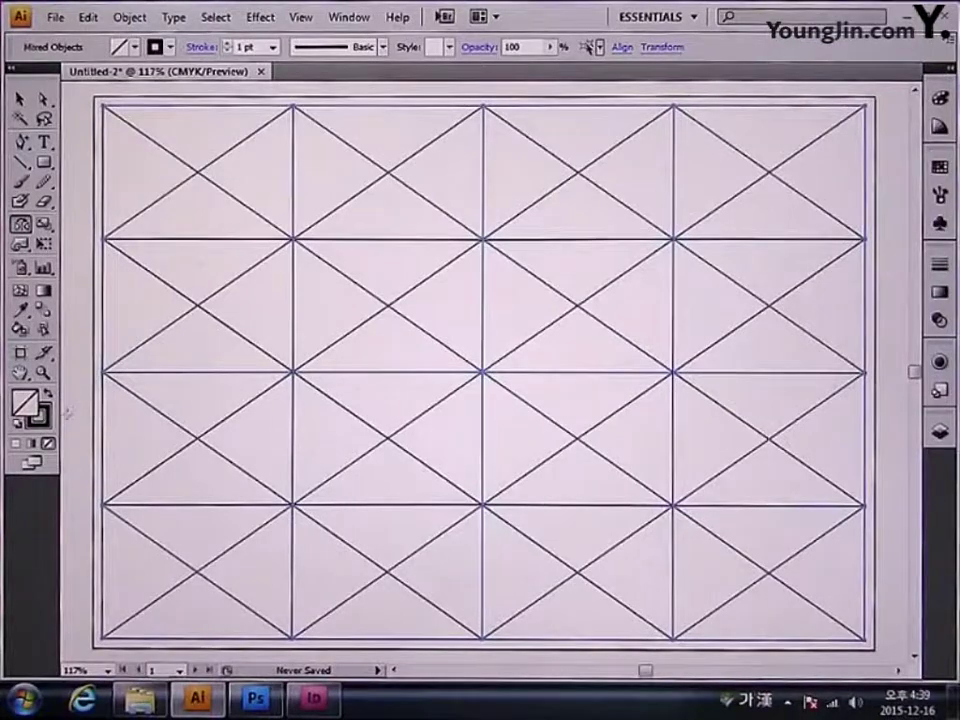
- Set the stroke of the selected grid and diagonals to red (FF0000) and group them
double_click(40, 418)
mouse_move(371, 377)
left_mouse_down()
mouse_move(454, 249)
mouse_move(481, 222)
mouse_move(505, 233)
left_mouse_up()
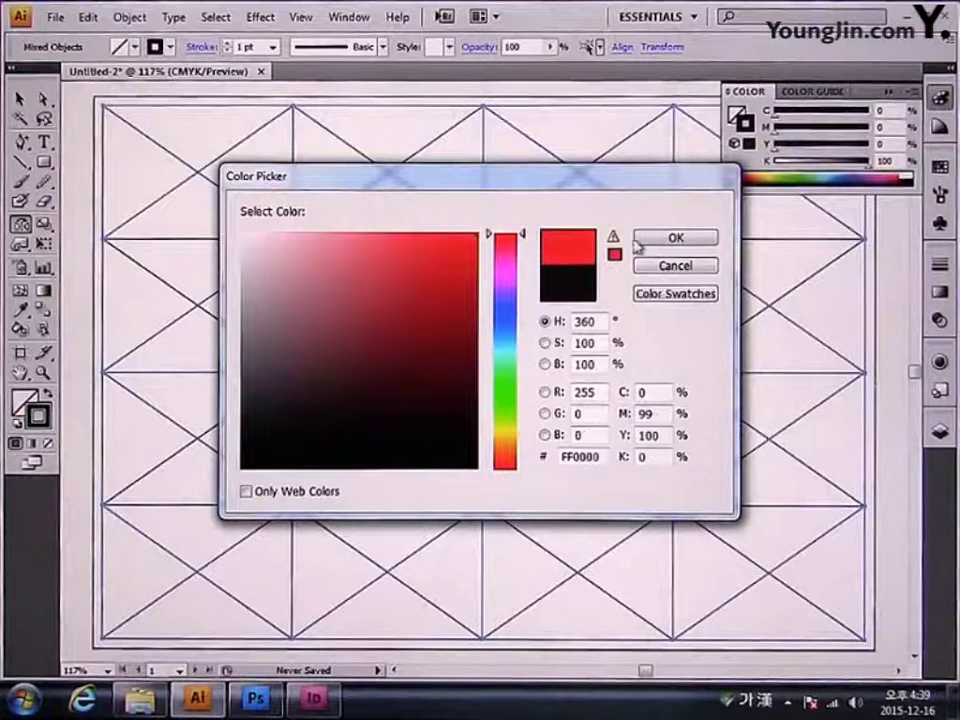
left_click(671, 238)
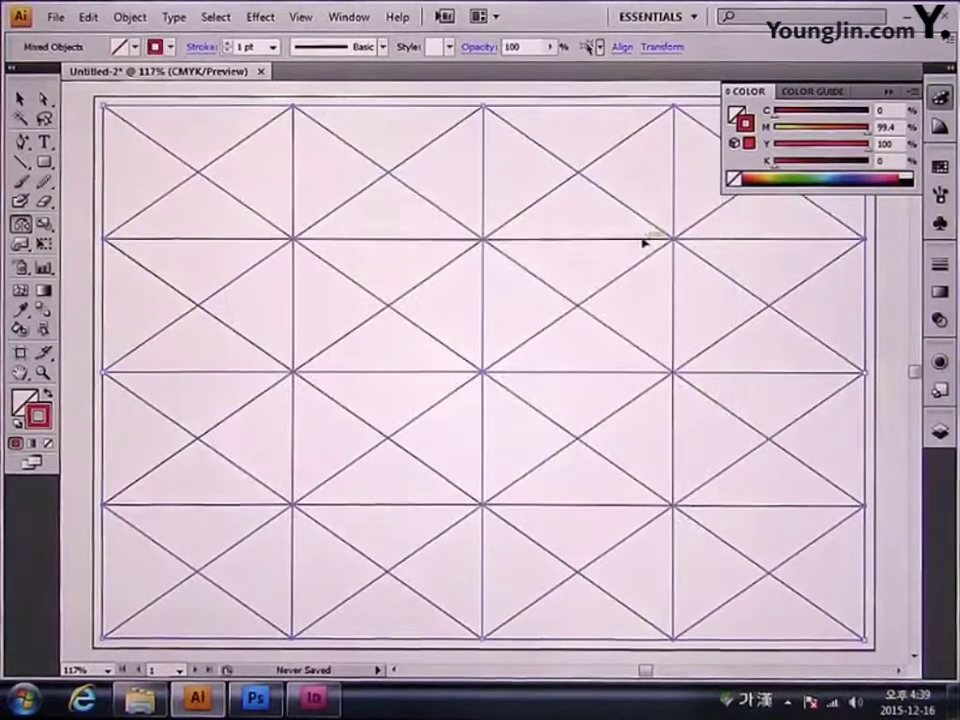
key("ctrl+g")
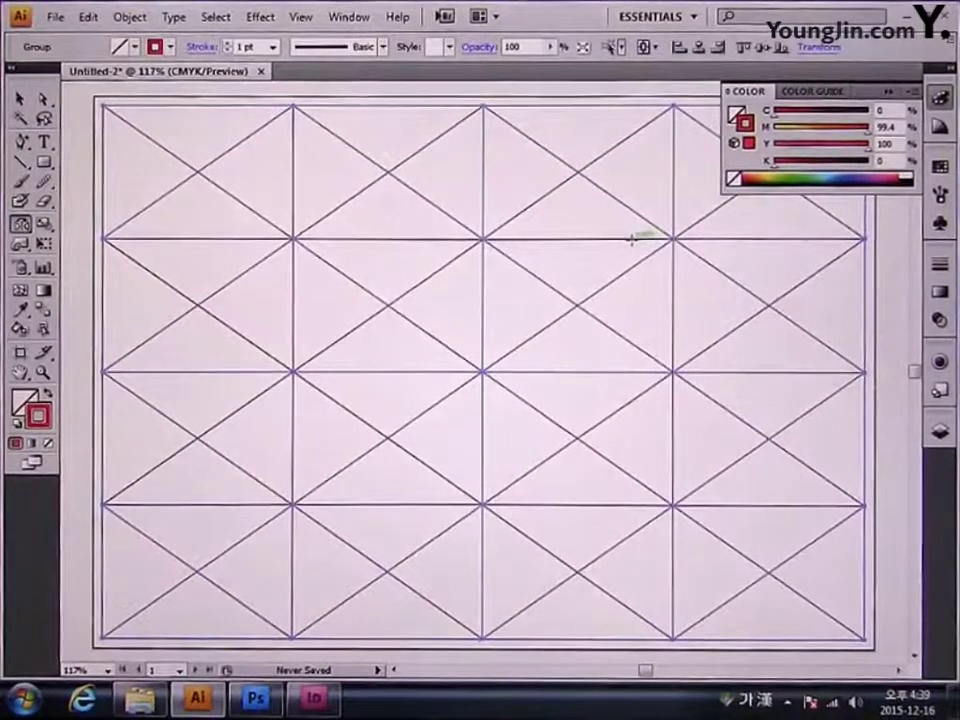
- Save the document as 일러스트작업 in Adobe Illustrator (*.AI) format in the 작업 folder, replacing the existing file
left_click(55, 17)
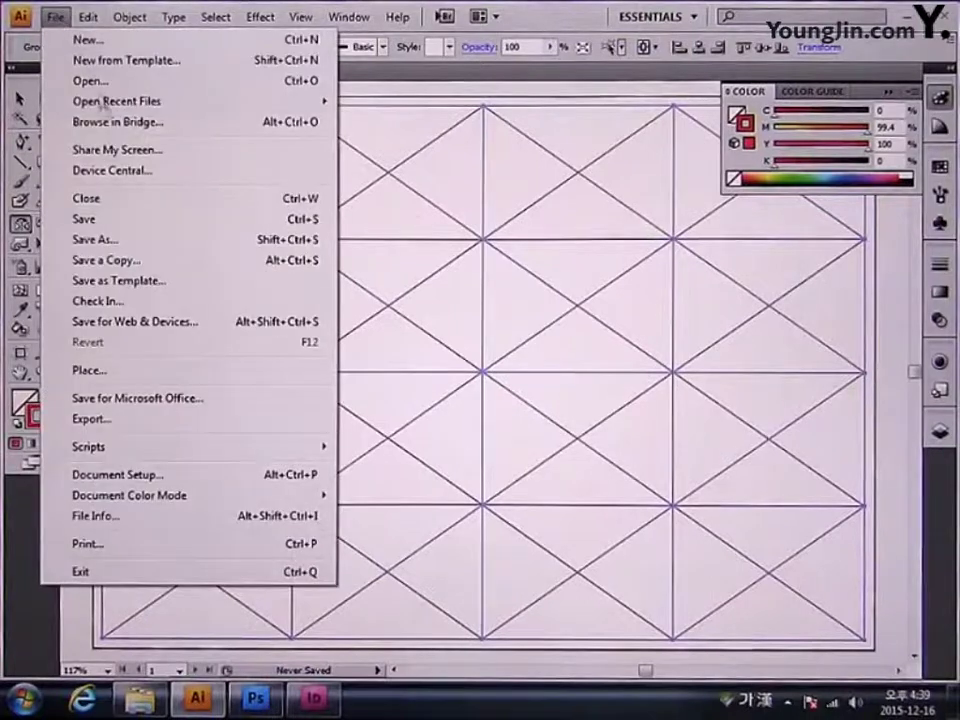
left_click(111, 221)
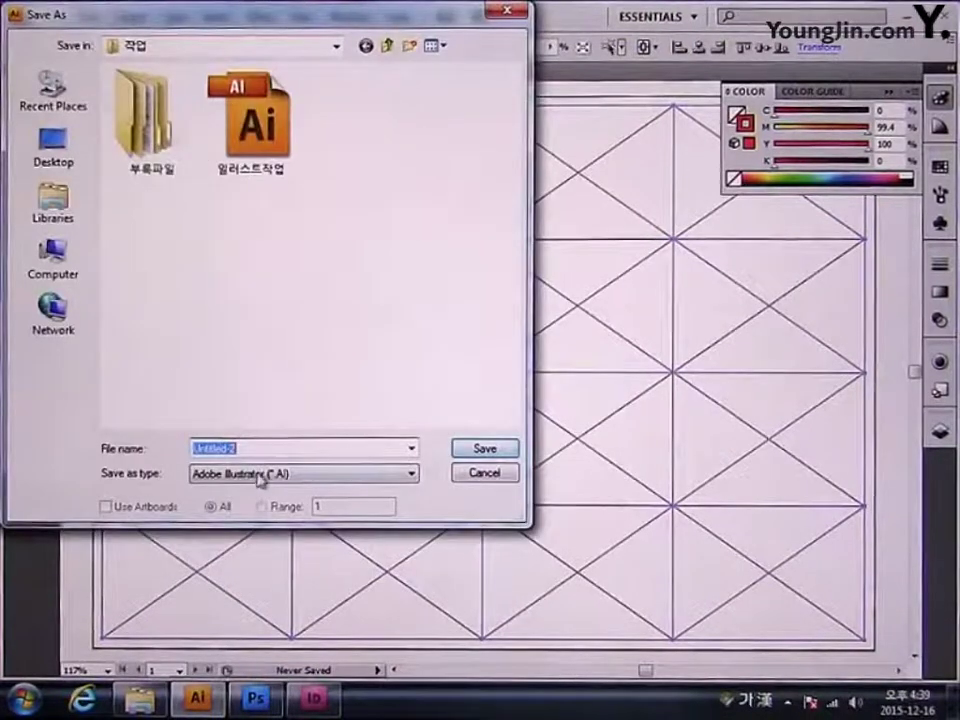
left_click_drag(257, 448, 92, 432)
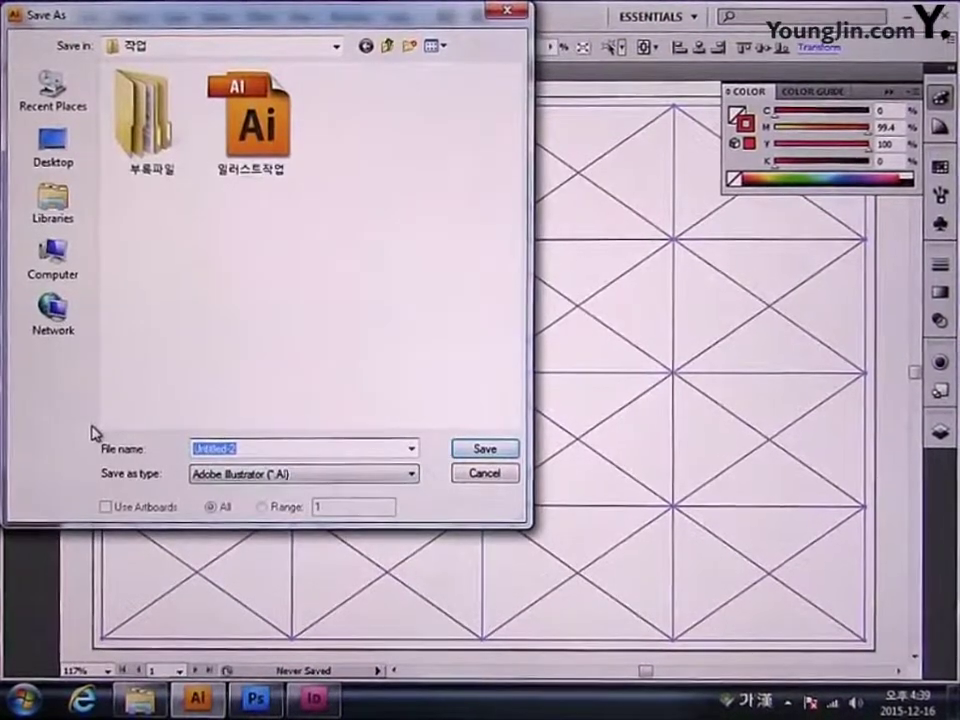
type("격일러스트")
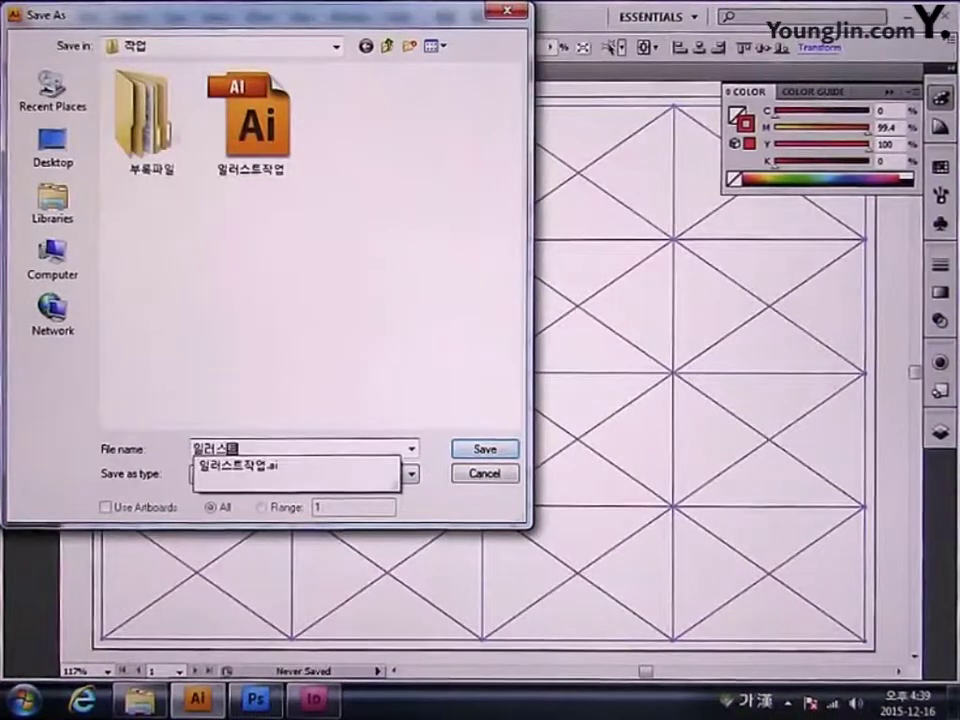
type("작업")
key("Return")
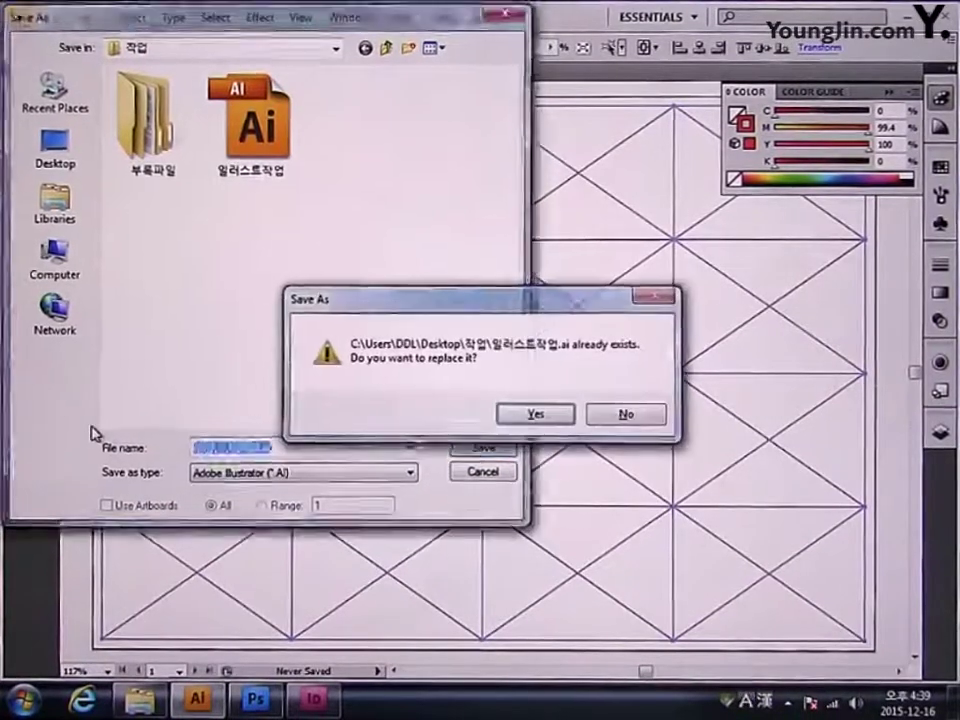
key("y")
key("Return")
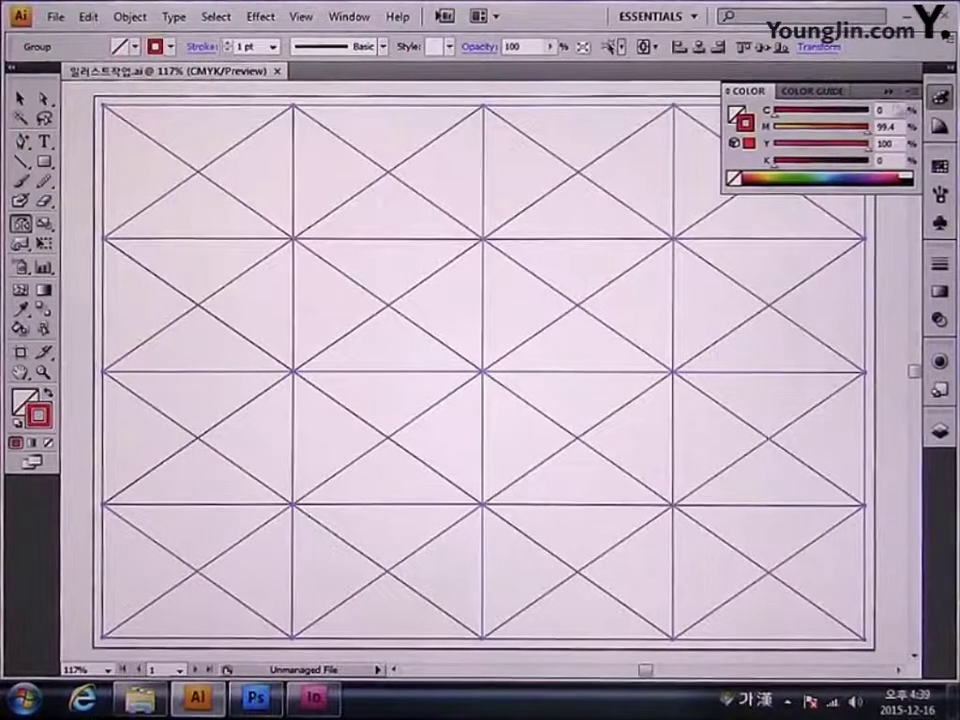
- Put away the color options and lock the 그리드 layer
left_click(945, 100)
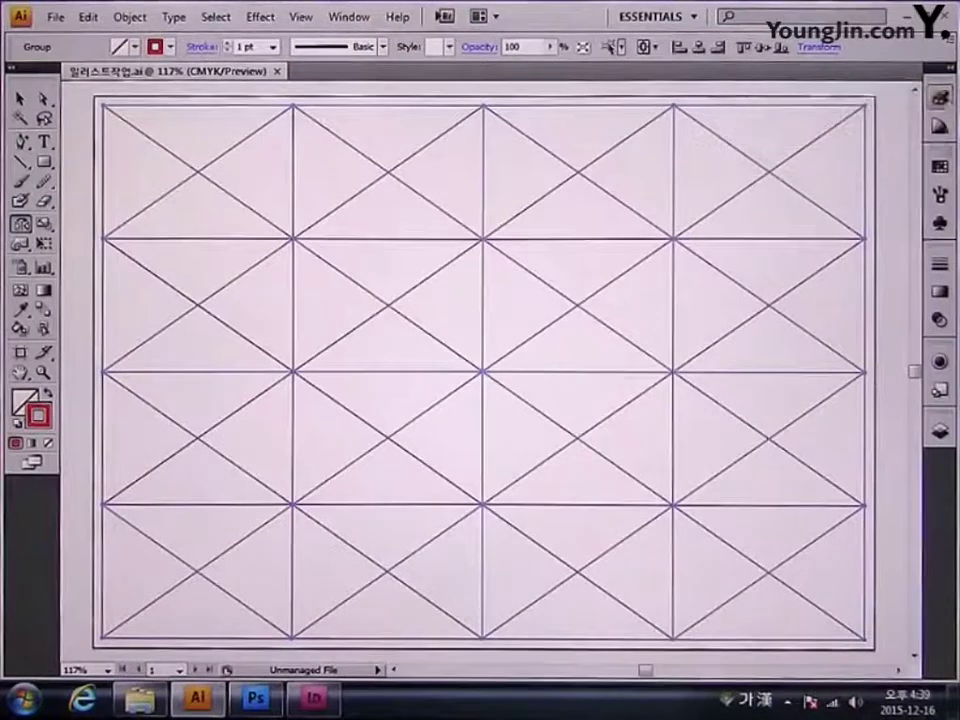
left_click(940, 431)
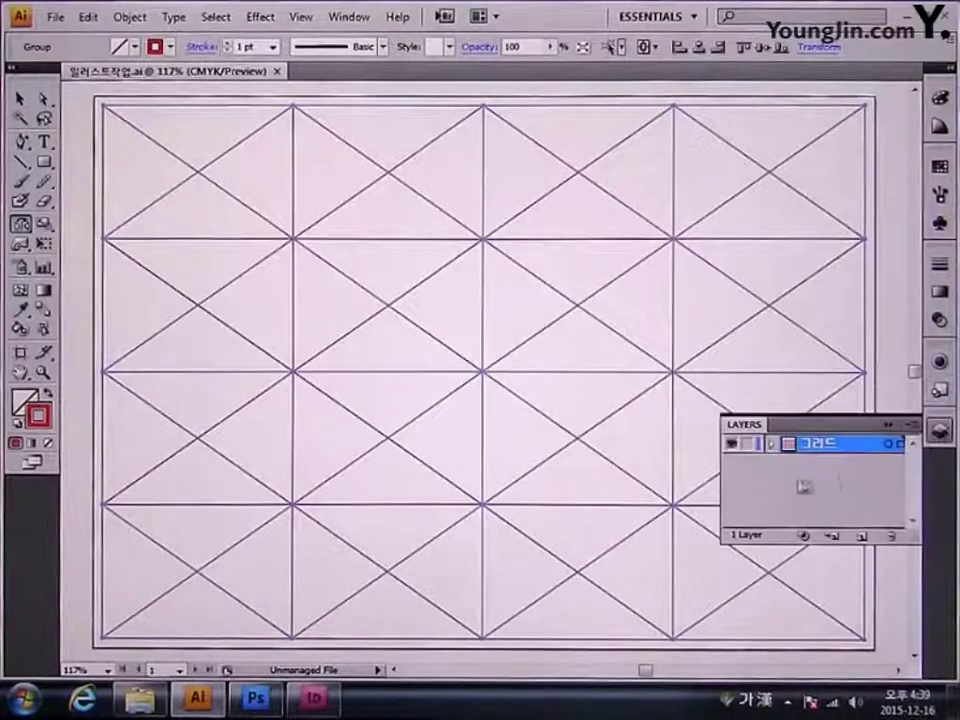
left_click(745, 445)
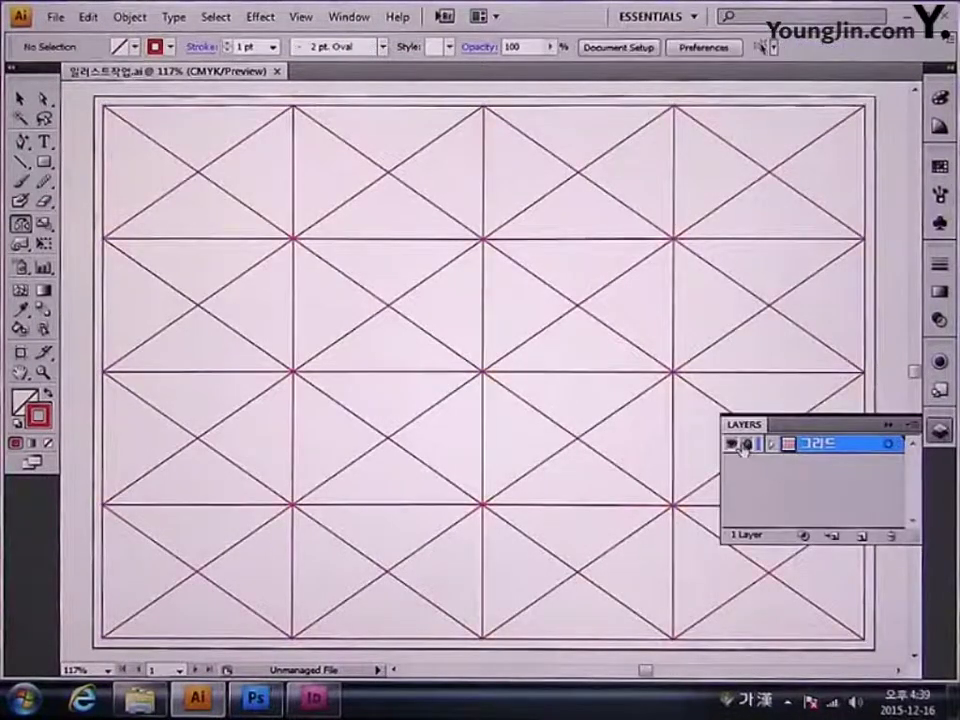
- Add a new layer beneath the 그리드 layer, name it 도형, and put away the layer list
left_click(864, 540)
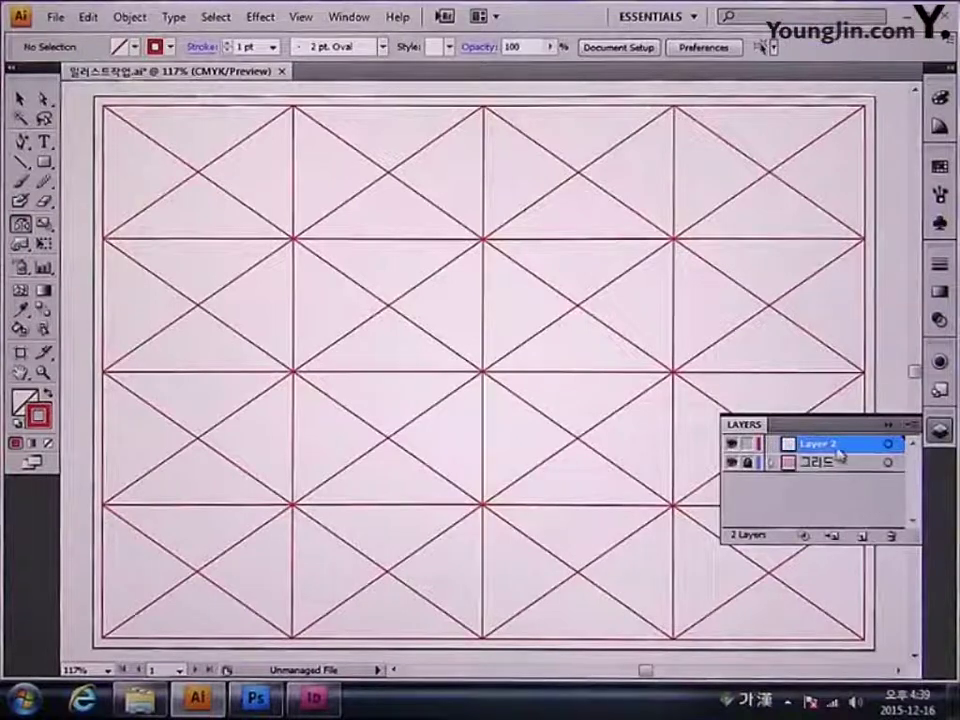
left_click_drag(833, 450, 831, 478)
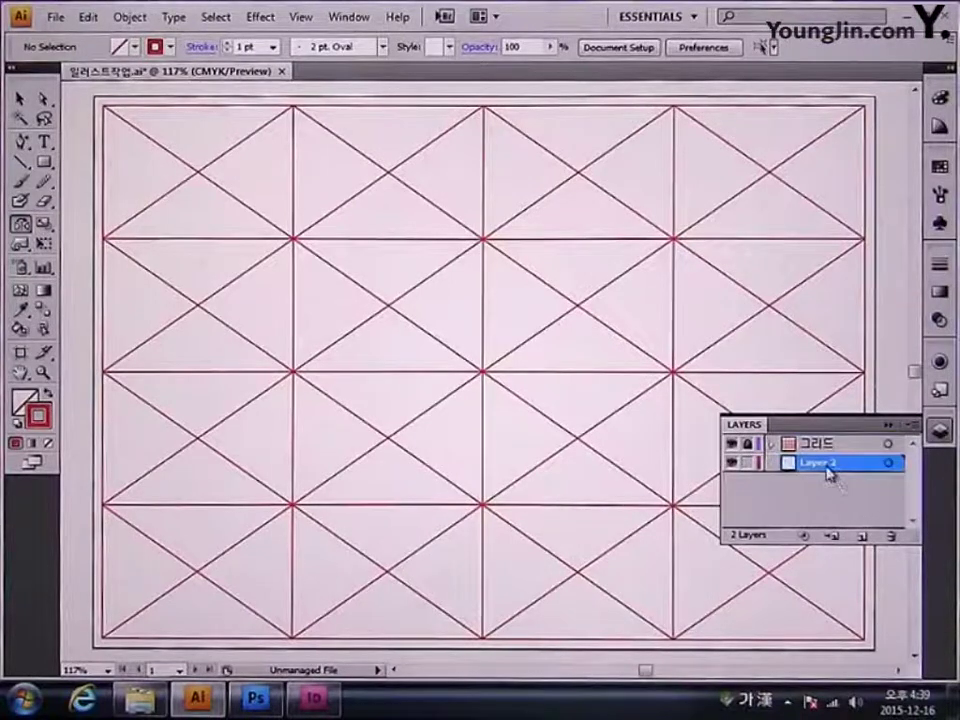
double_click(829, 474)
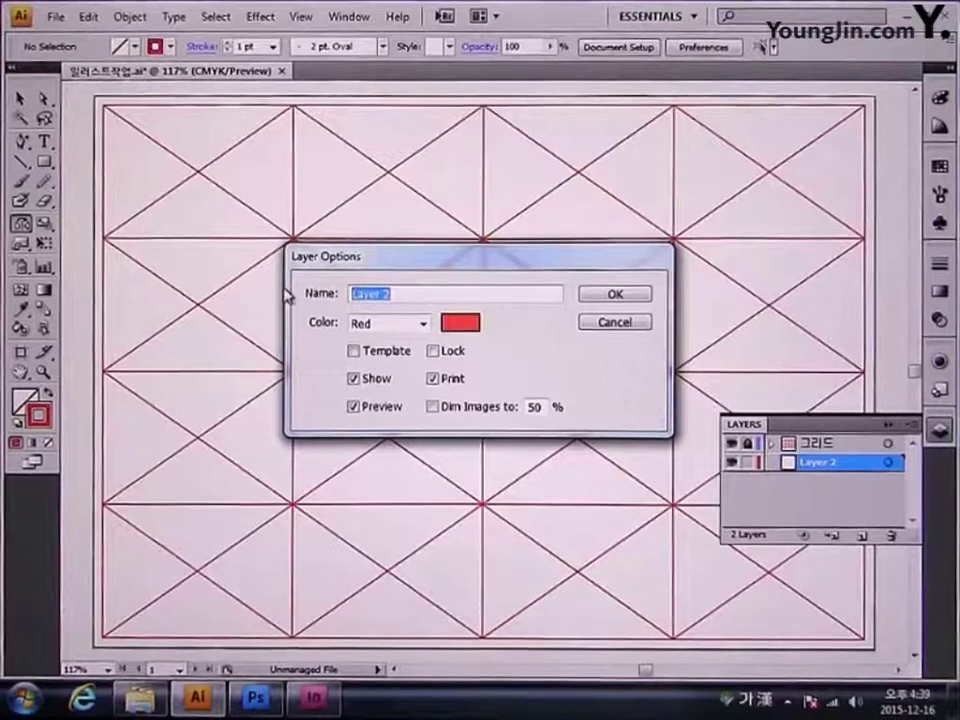
type("도형")
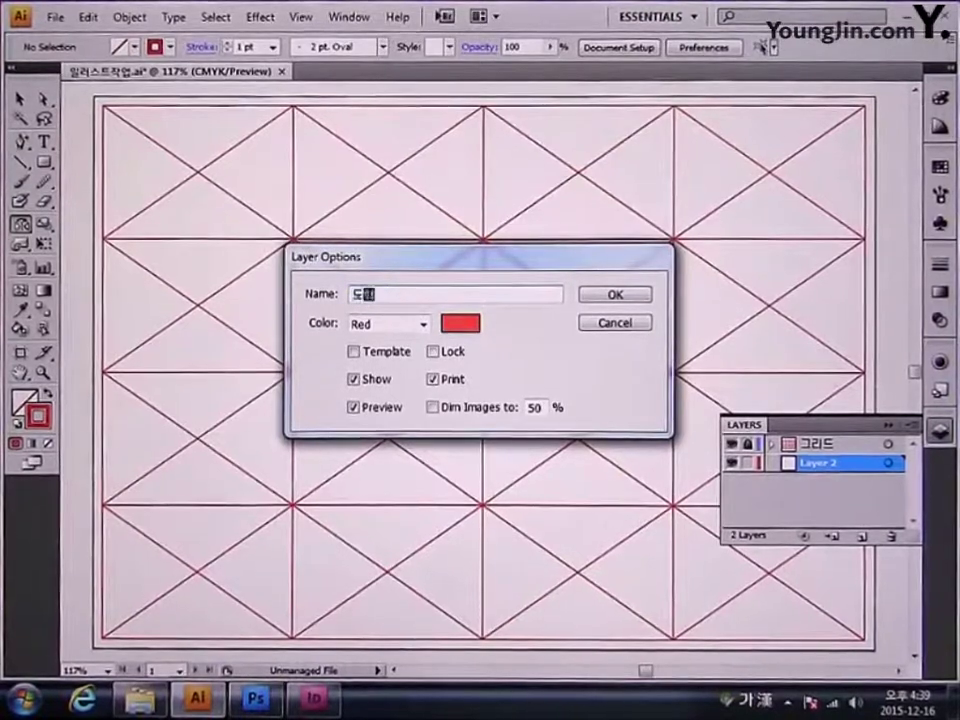
key("Return")
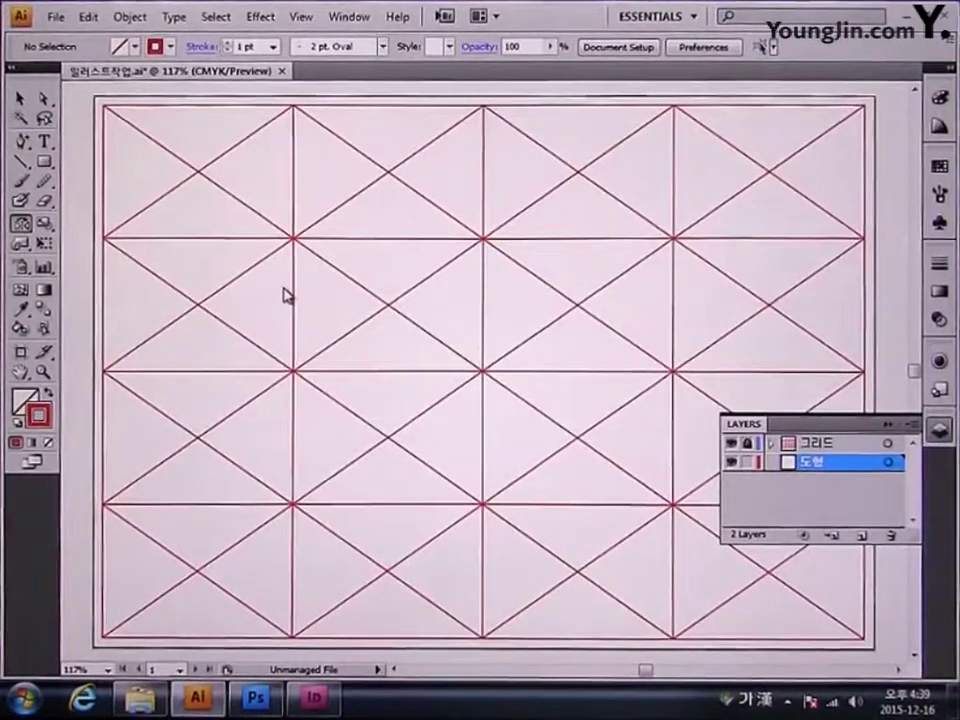
left_click(939, 432)
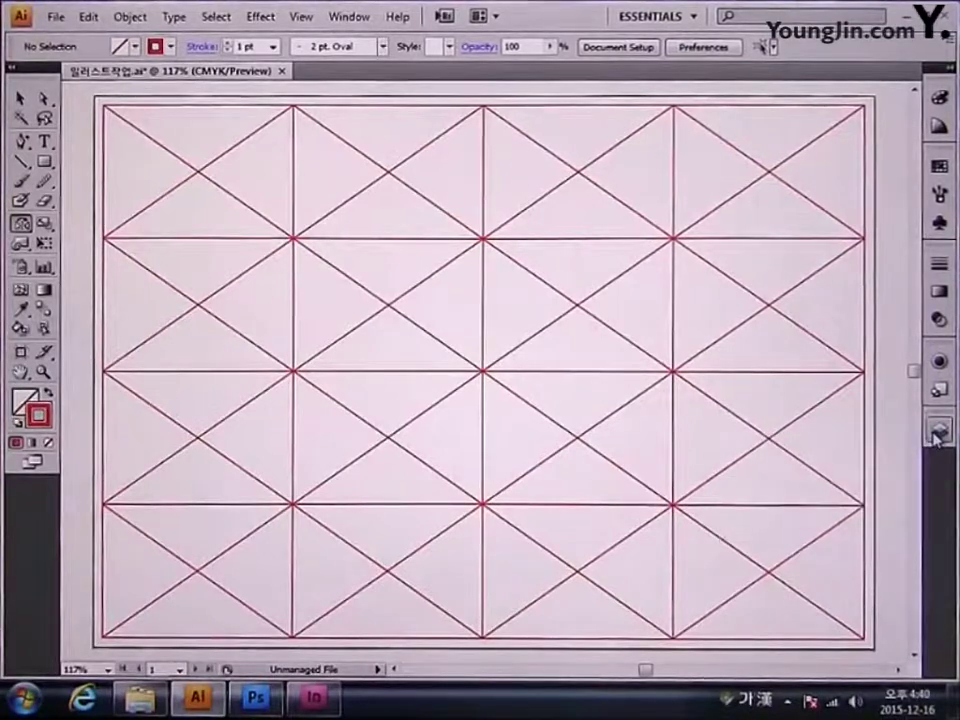
- With the Pen tool, start a path above the artboard with a horizontal edge and curve it down the left side to the bottom centre
key("ctrl+1")
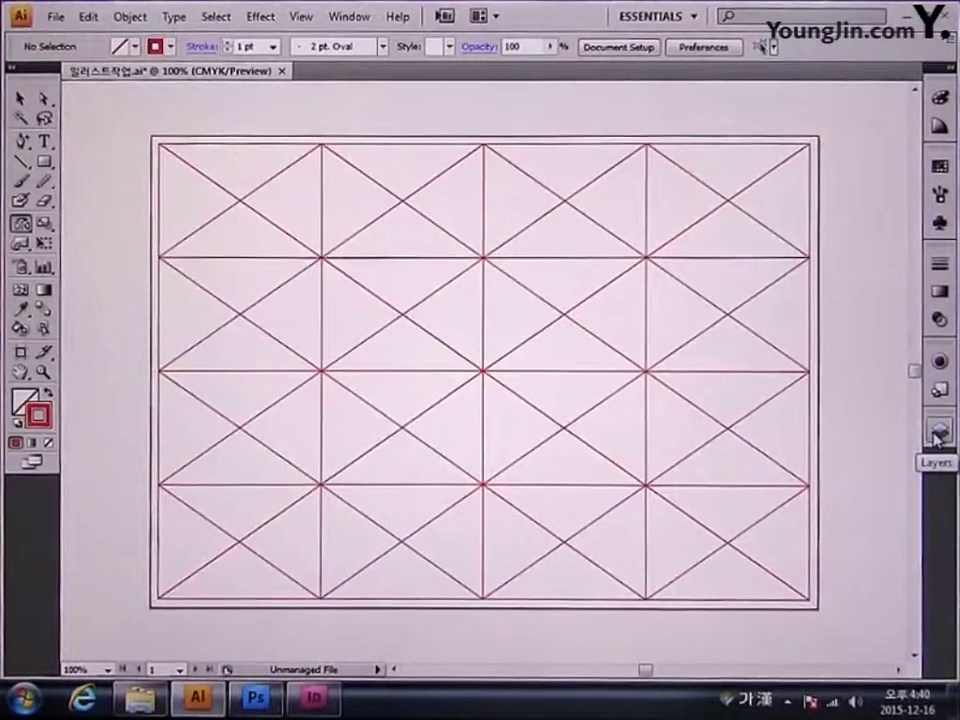
left_click(24, 145)
left_click(63, 148)
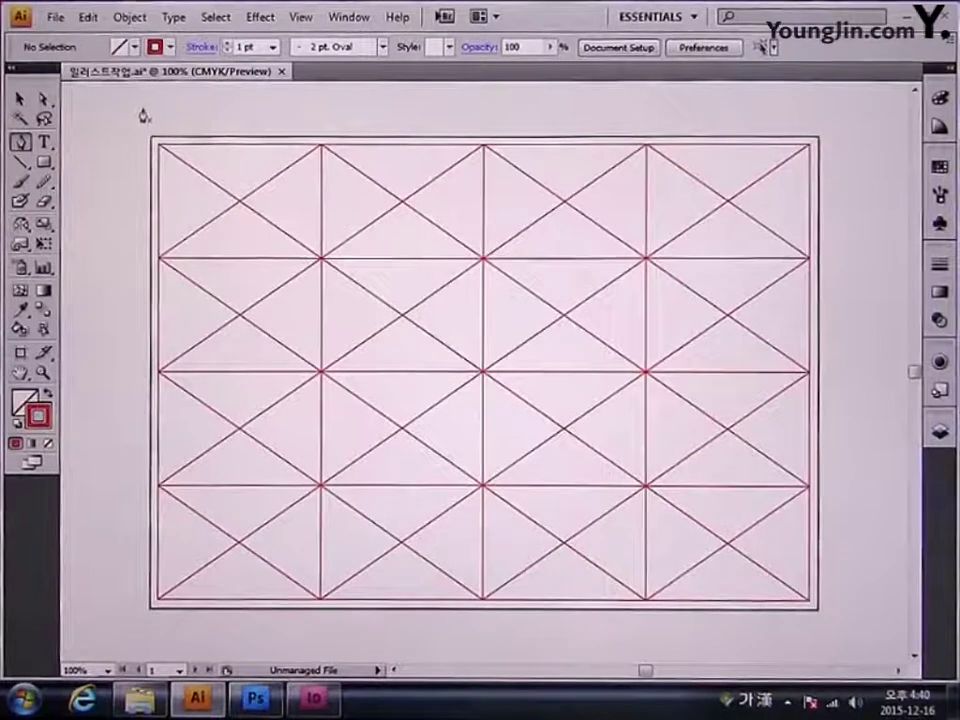
left_click(113, 104)
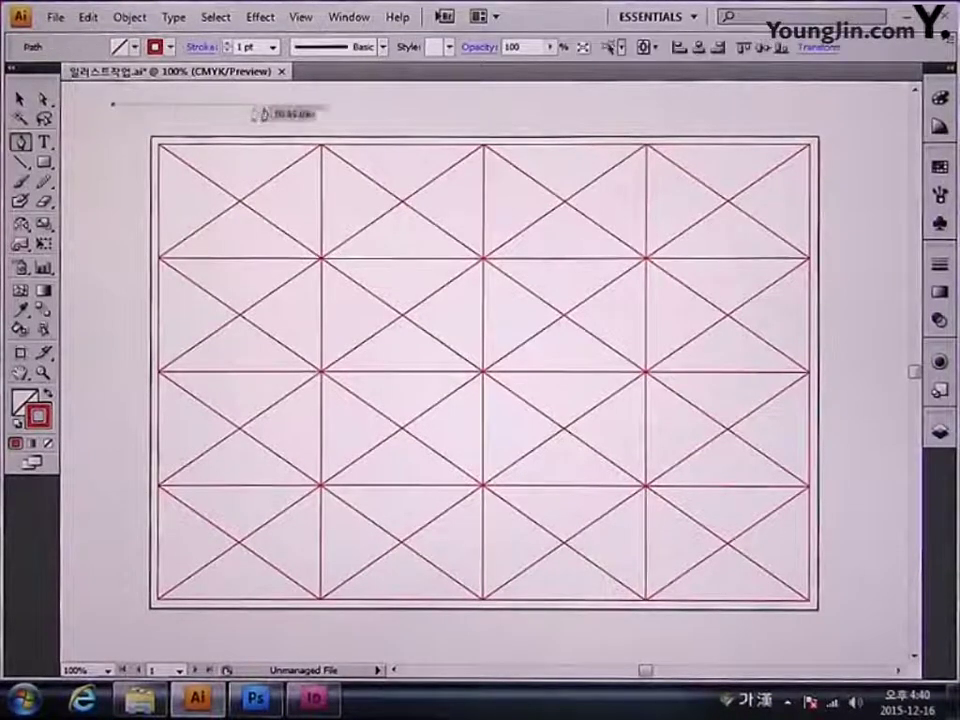
left_click(363, 104)
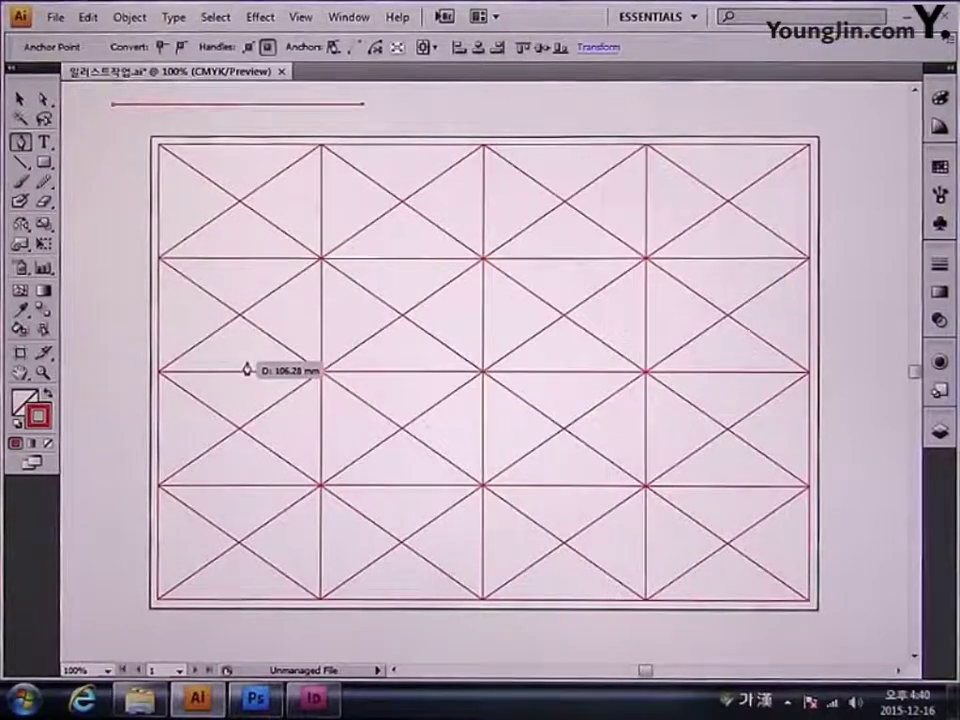
left_click_drag(216, 364, 217, 512)
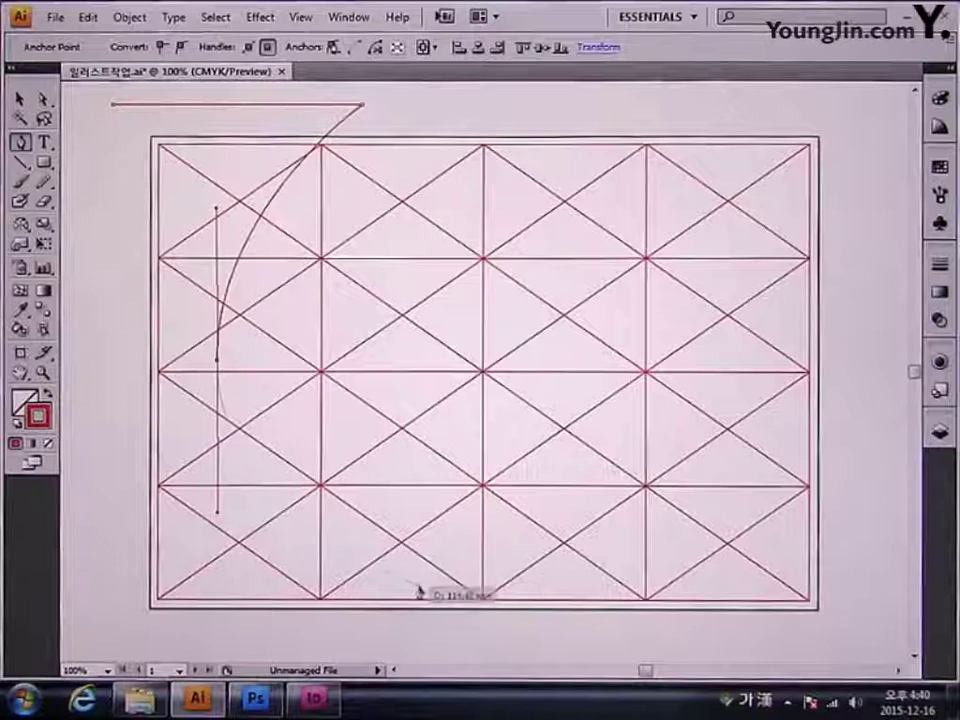
left_click_drag(421, 589, 480, 591)
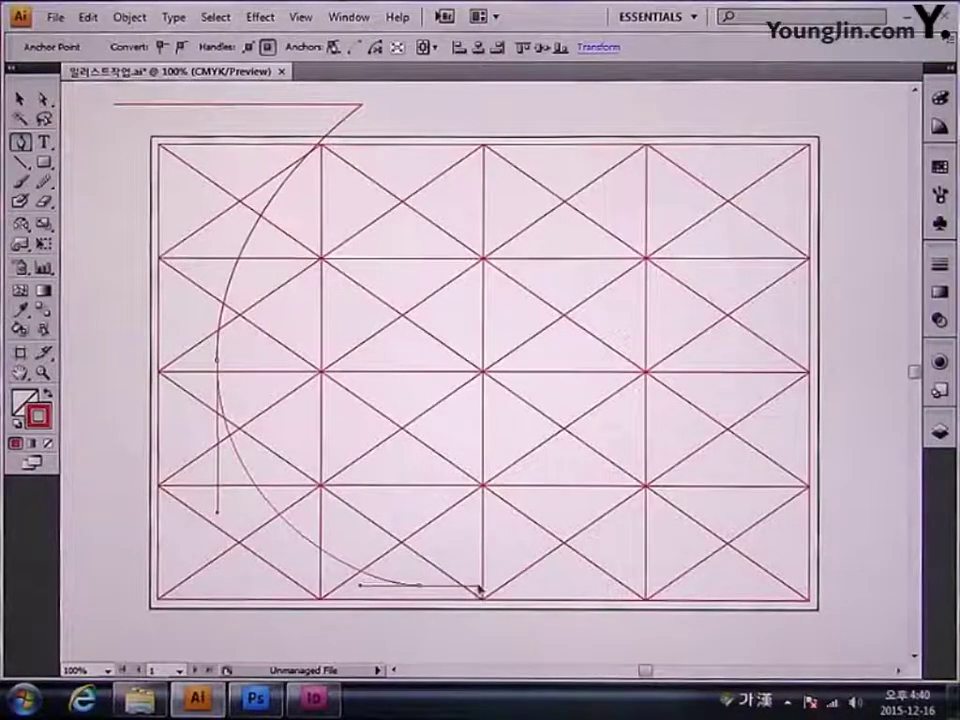
- Continue the path as a wave past the artboard's right edge and close it outside the artboard with a bottom edge about 294 mm long
left_click_drag(787, 534, 587, 461)
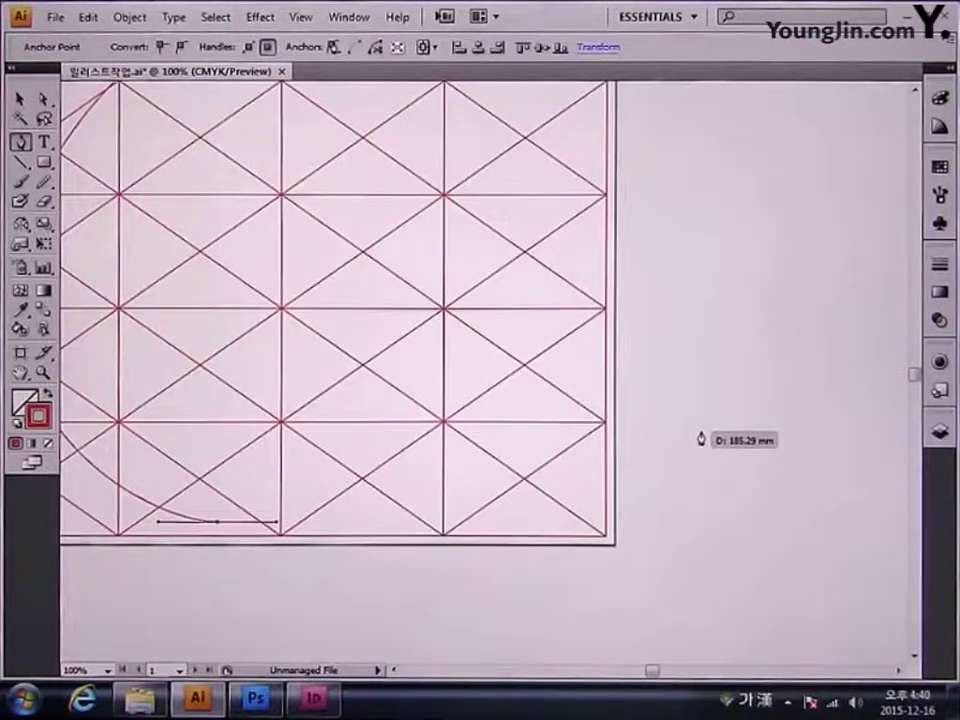
left_click_drag(690, 458, 820, 547)
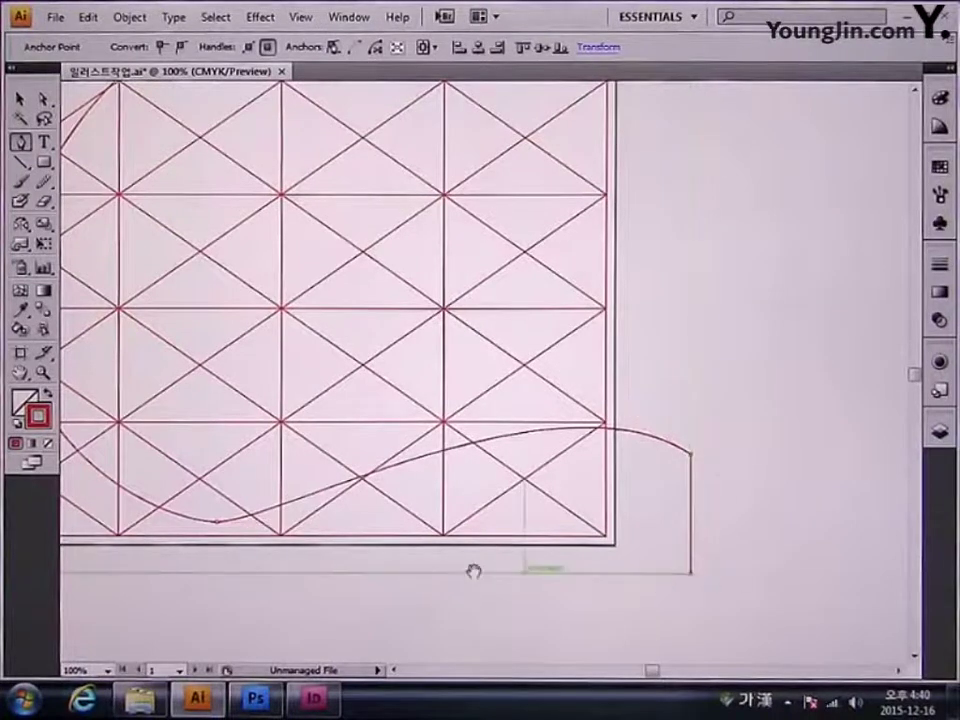
left_click_drag(474, 570, 733, 561)
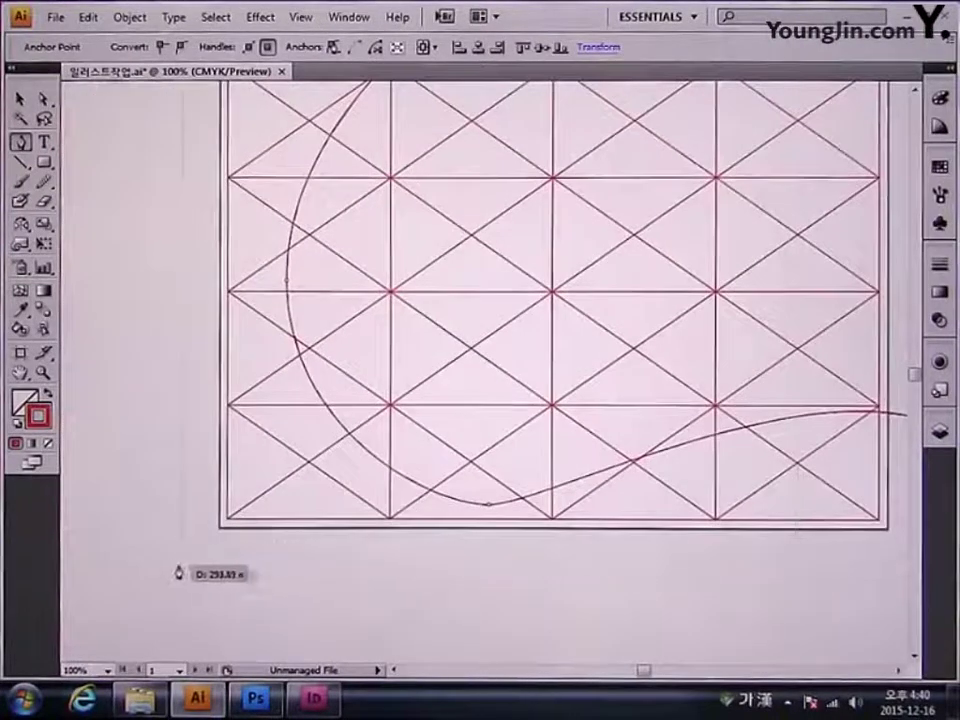
left_click_drag(180, 578, 124, 610)
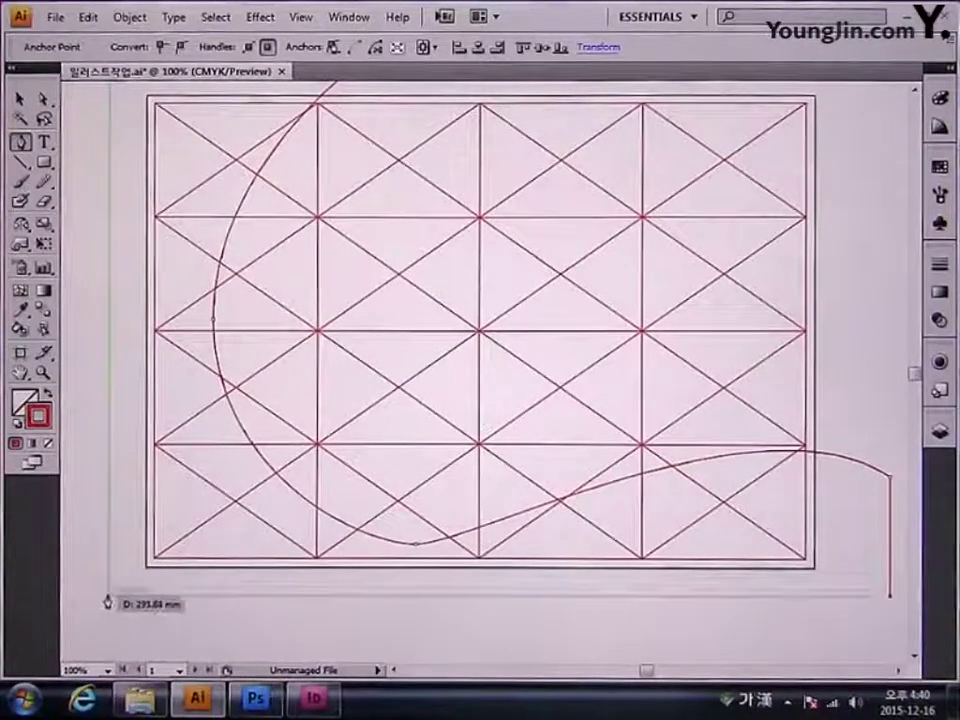
left_click(108, 599)
left_click_drag(115, 413, 156, 470)
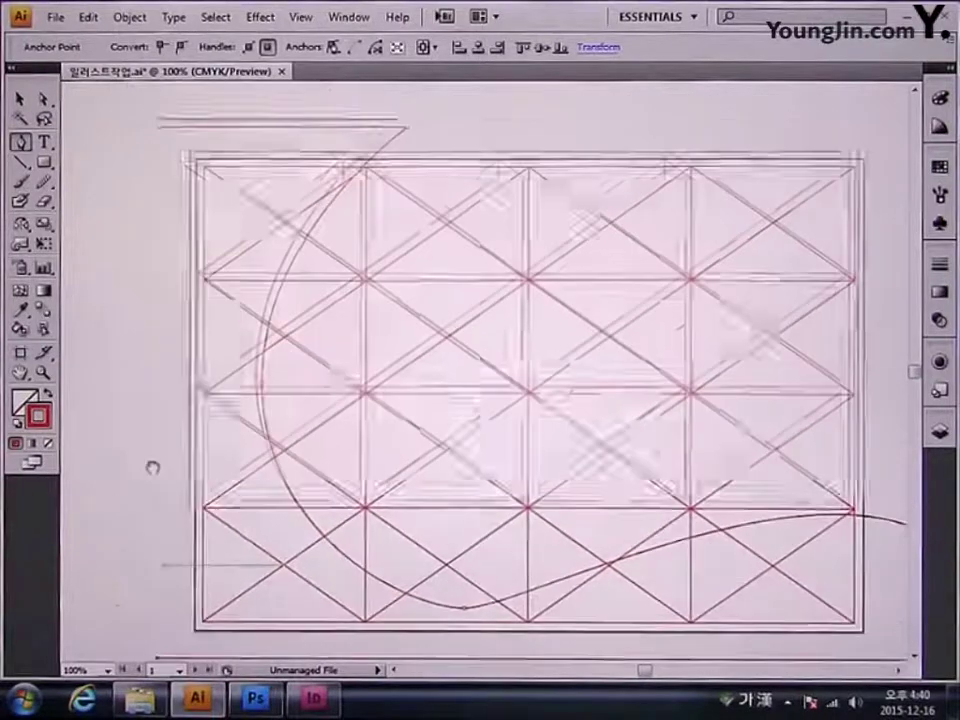
left_click(157, 135)
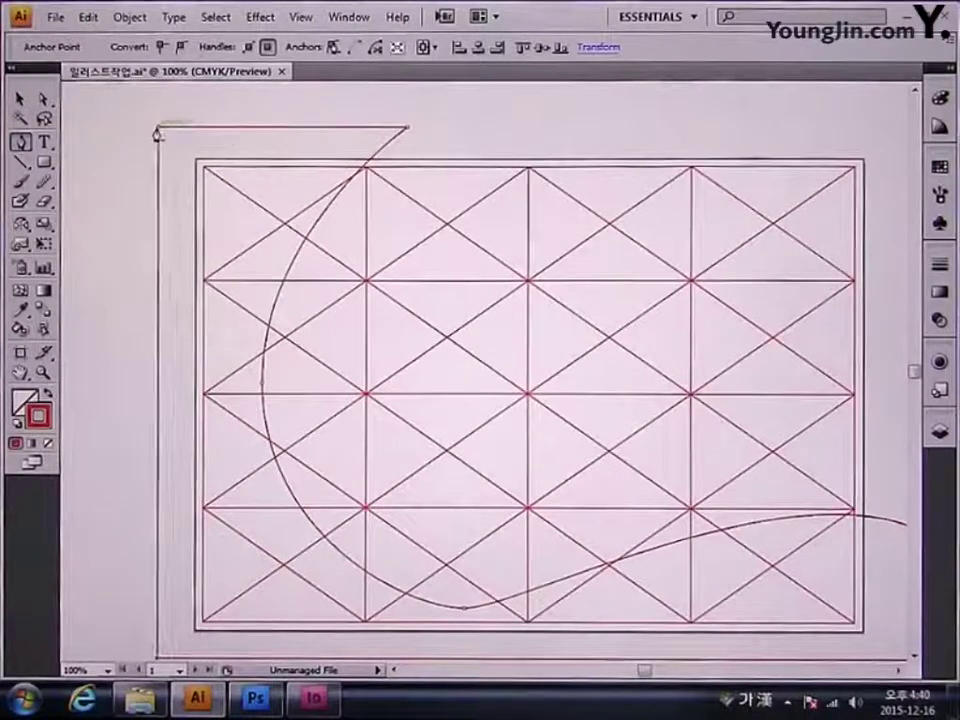
left_click_drag(300, 235, 250, 208)
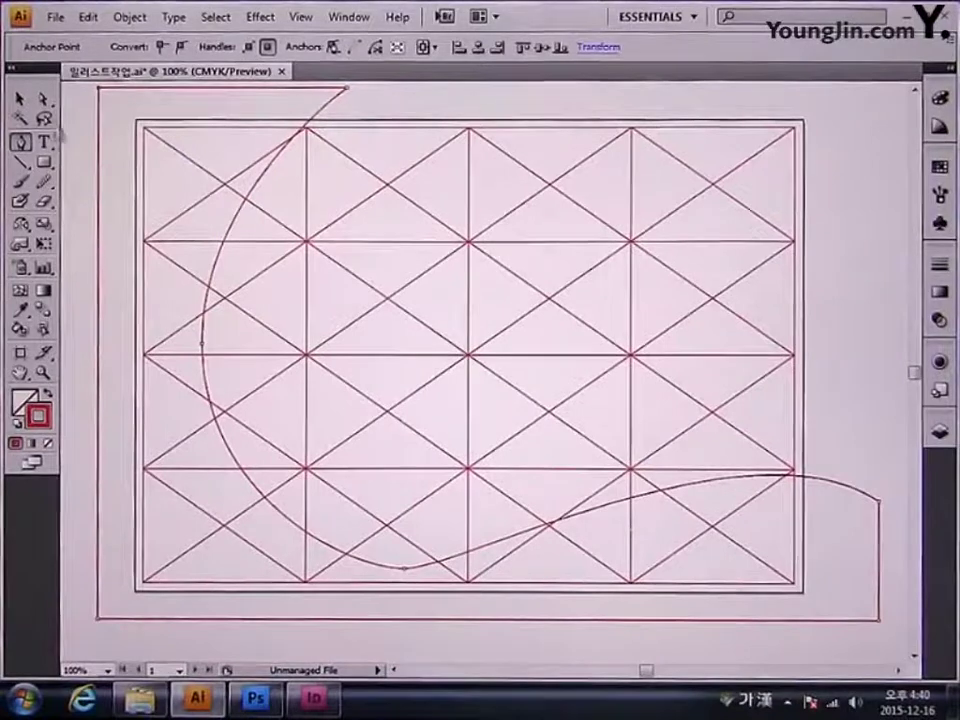
- Smooth the closed shape's wave by lengthening the bottom anchor's right handle and pulling the right end anchor's handle further left
left_click(44, 100)
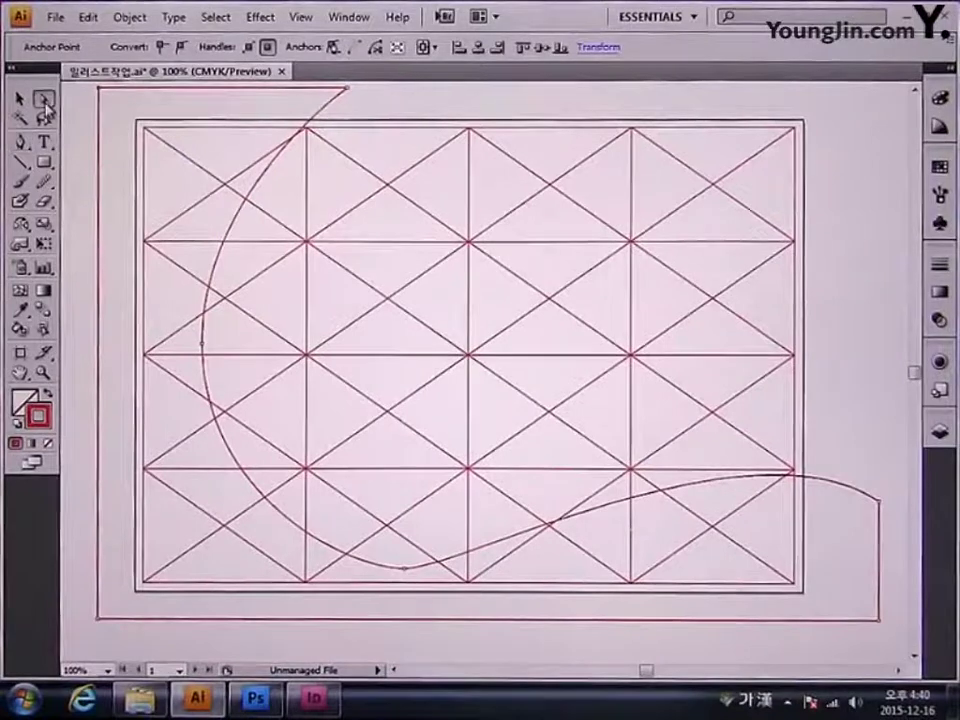
left_click(404, 568)
left_click_drag(465, 576, 536, 574)
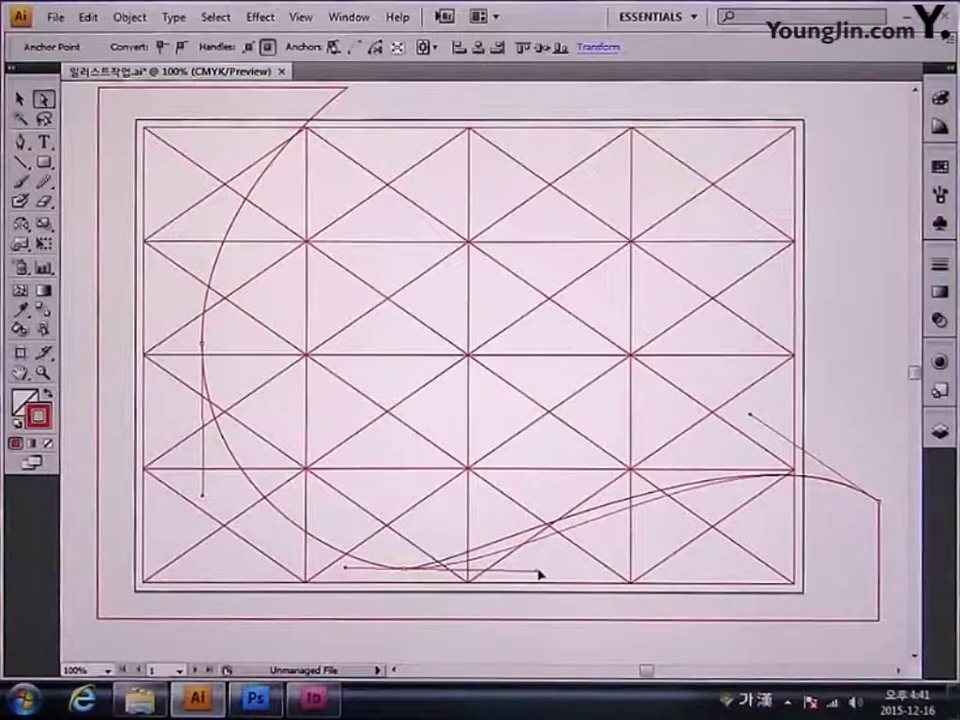
left_click_drag(540, 575, 574, 570)
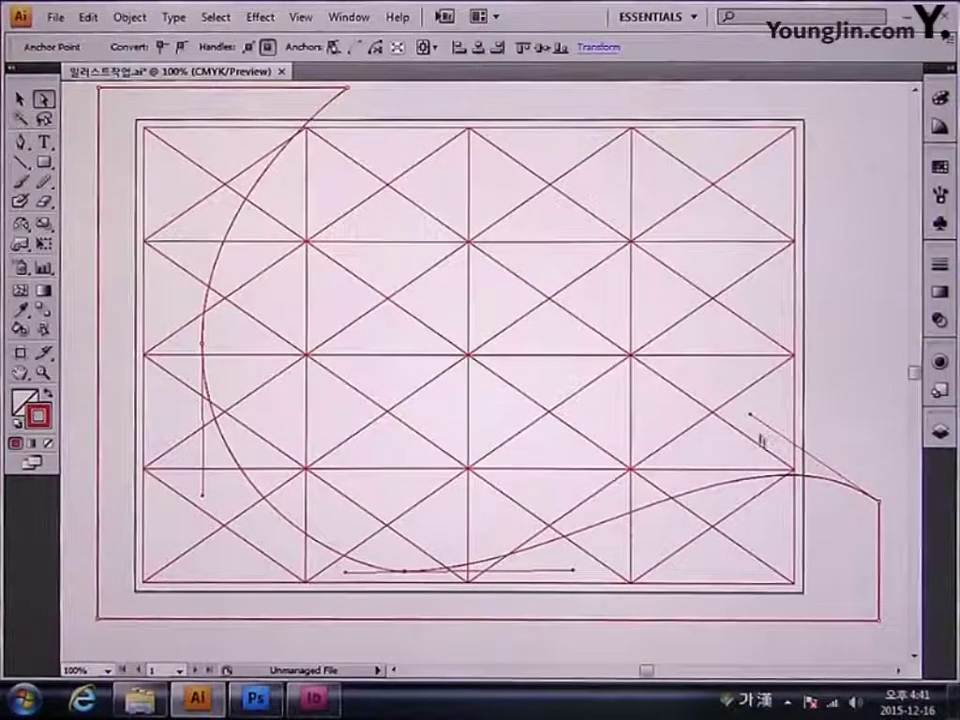
left_click_drag(750, 416, 720, 418)
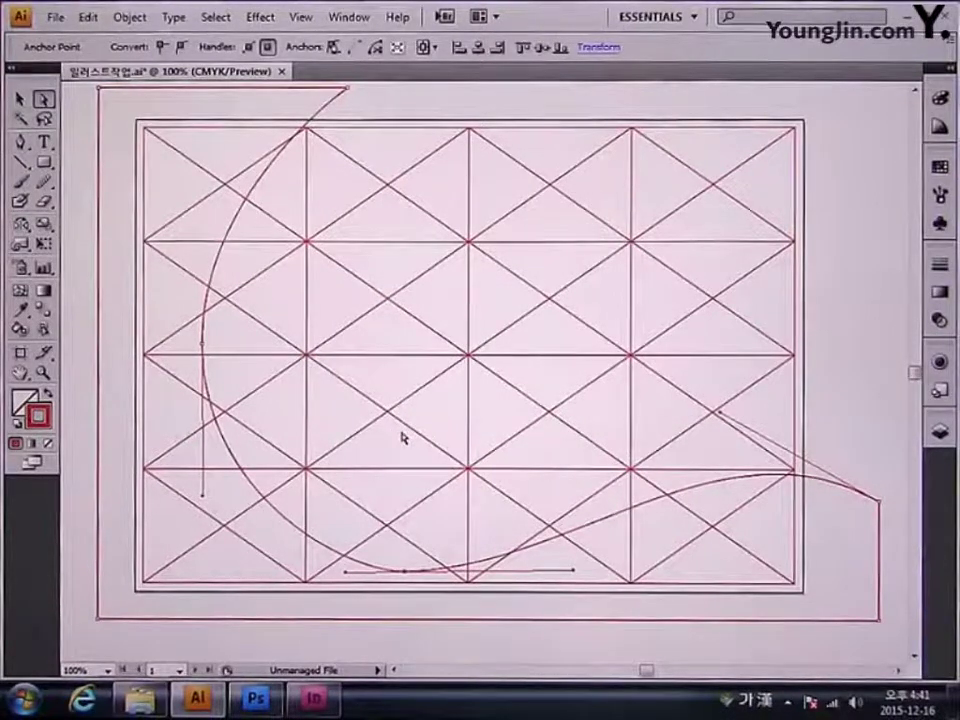
- Remove the shape's stroke, fill it with C 11, M 3, Y 0, K 0, and deselect it
left_click(49, 447)
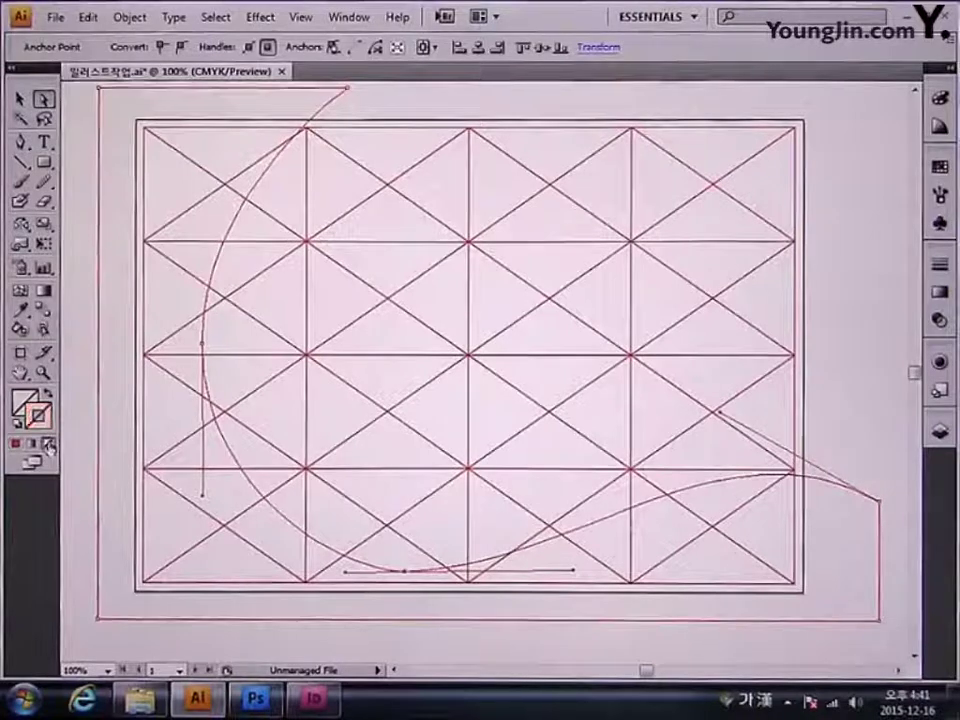
left_click(30, 404)
double_click(32, 402)
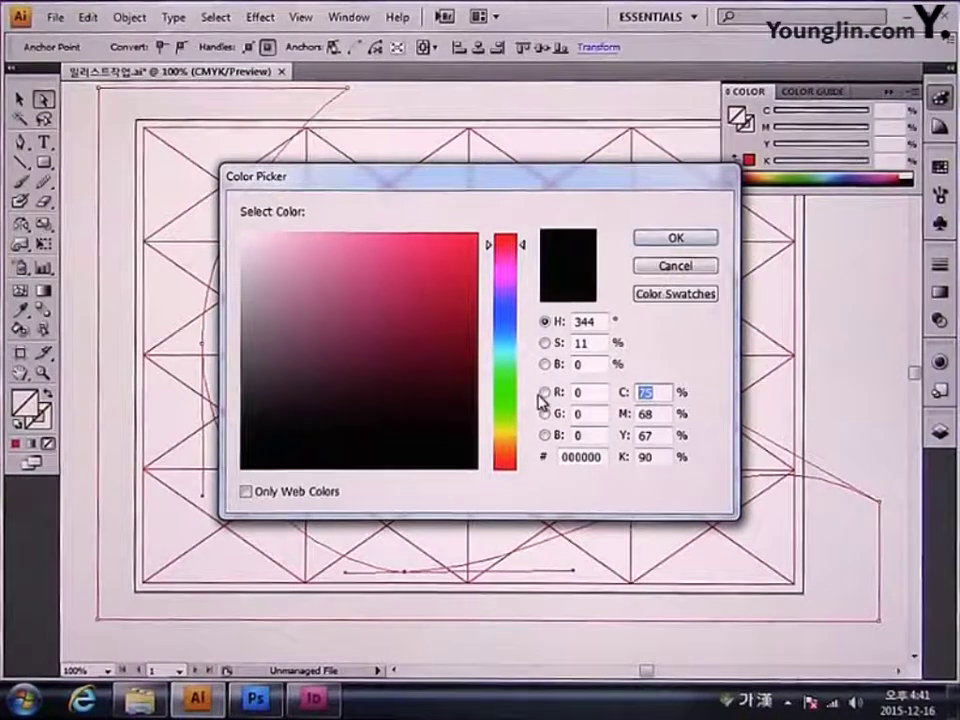
left_click(648, 392)
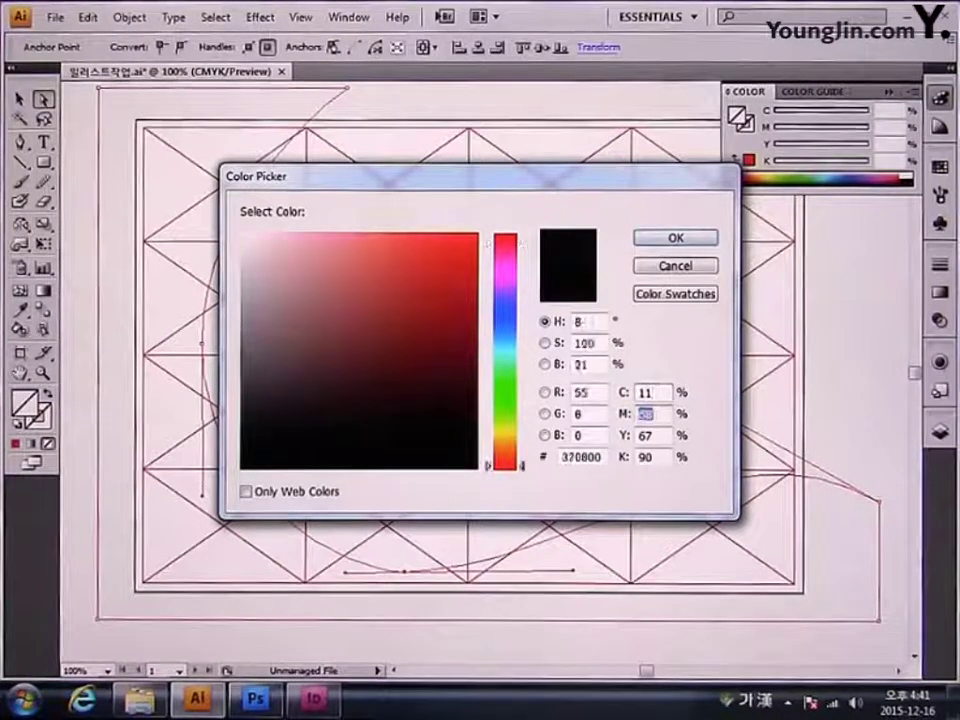
key("Tab")
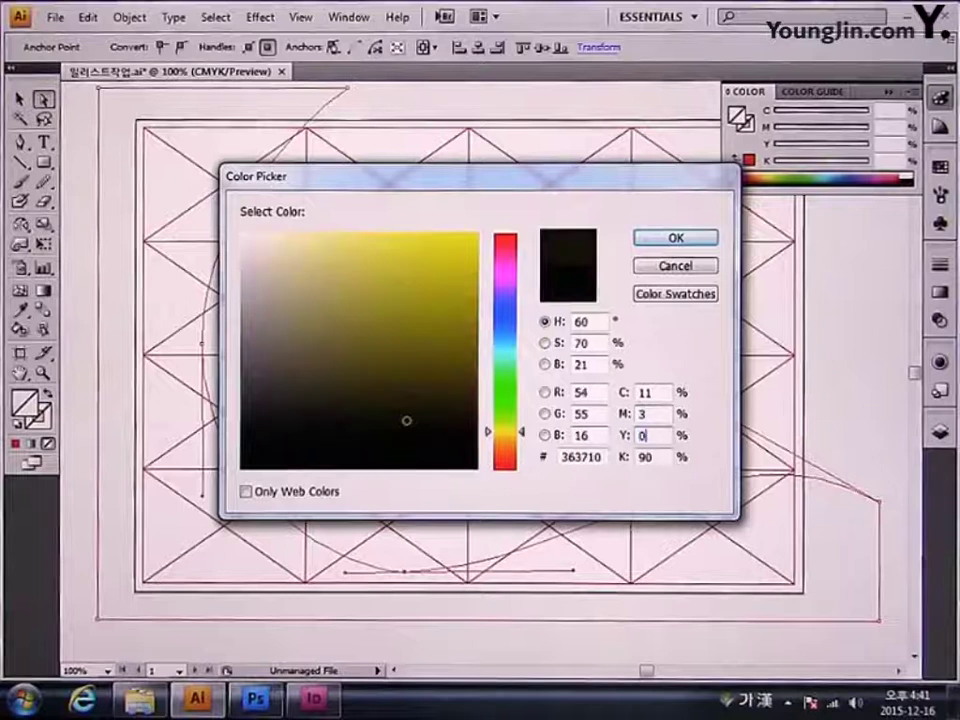
type("0")
key("Tab")
type("0")
key("Return")
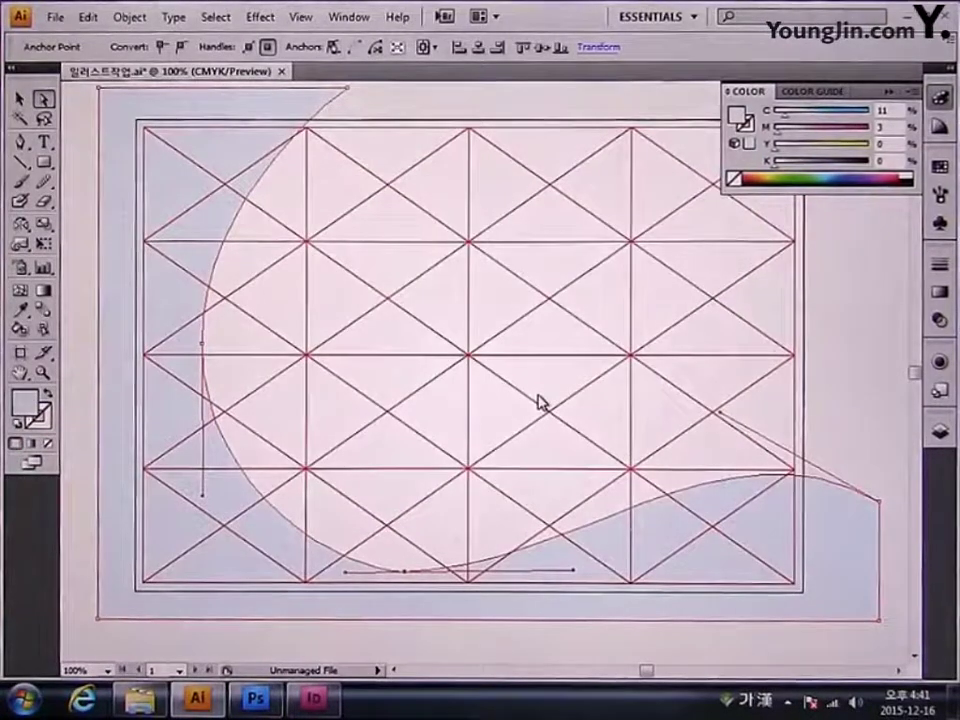
left_click(942, 100)
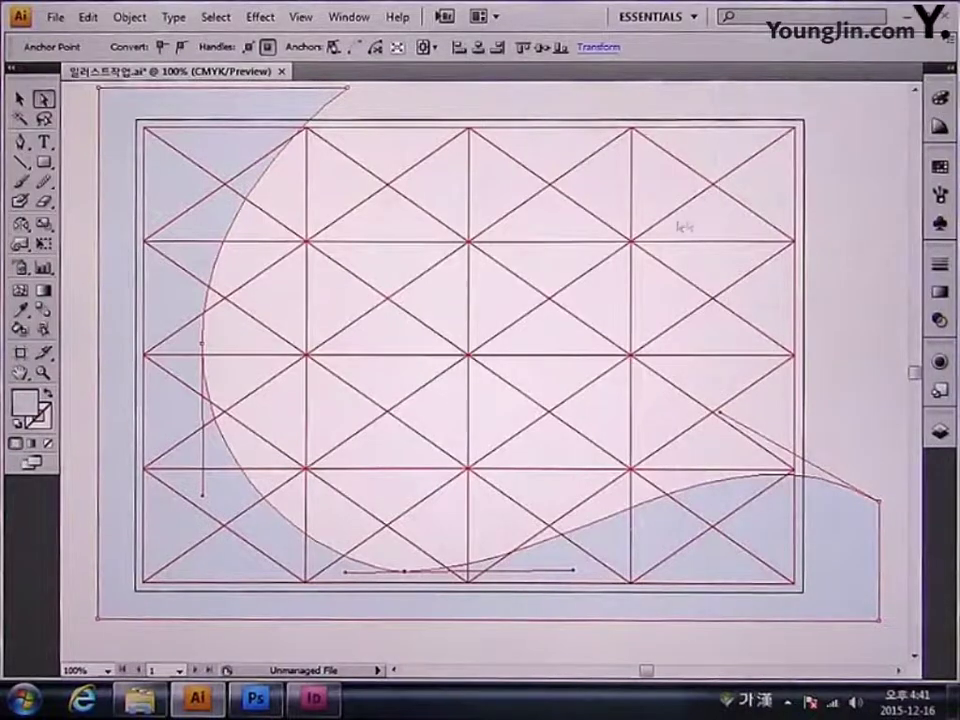
left_click_drag(684, 227, 559, 237)
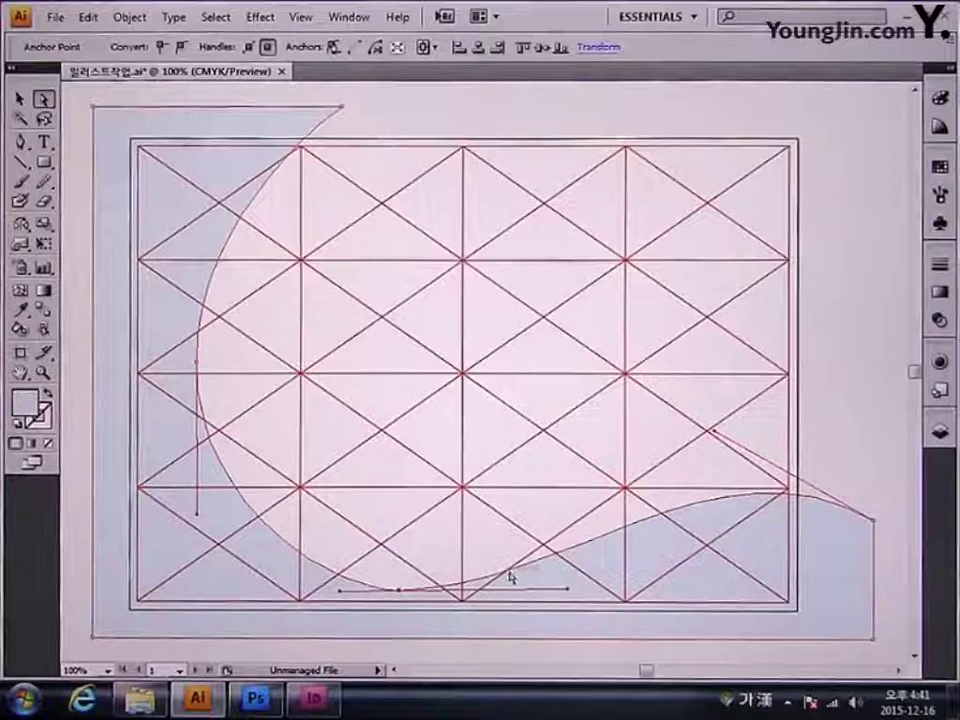
key("ctrl+shift+a")
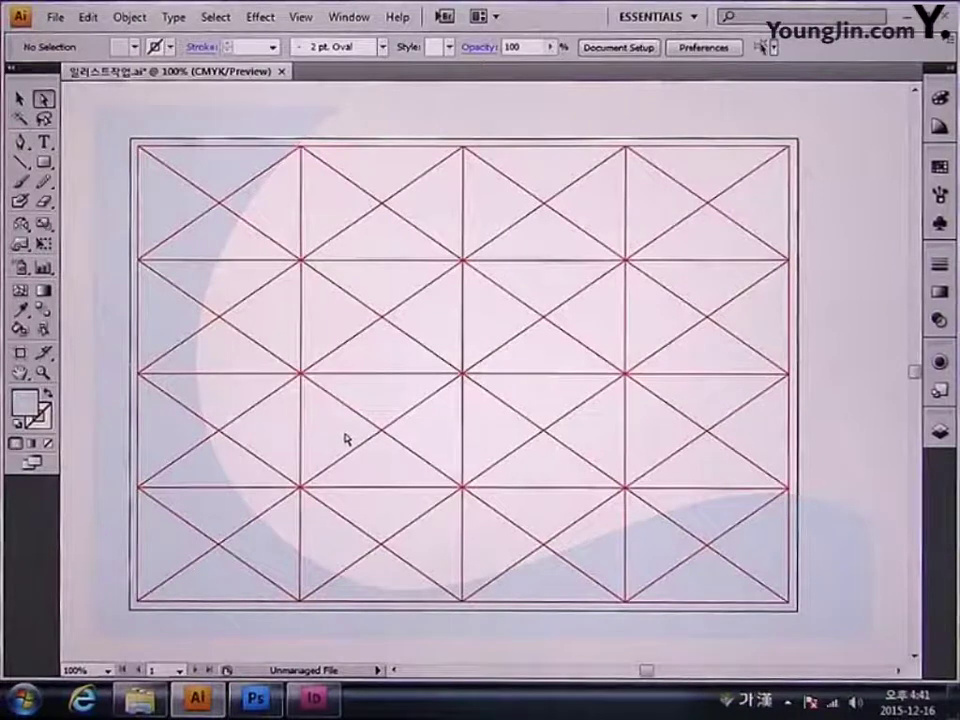
- Start a second Pen path at the first shape's top-left corner, with a shorter top edge and a curve further left reaching the bottom grid line
left_click(24, 143)
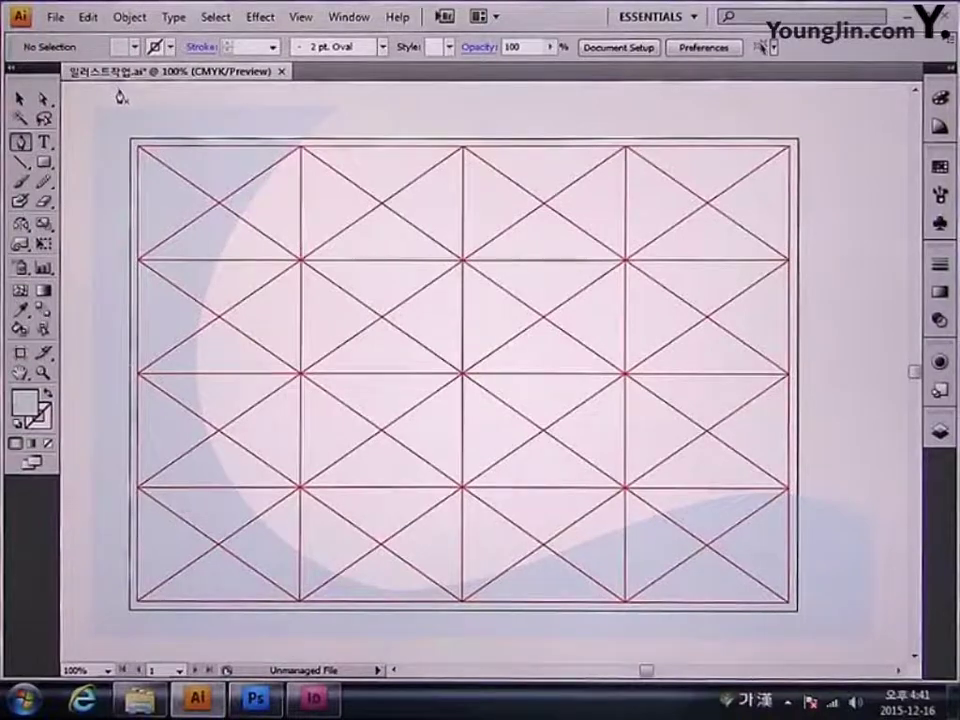
left_click_drag(93, 106, 265, 114)
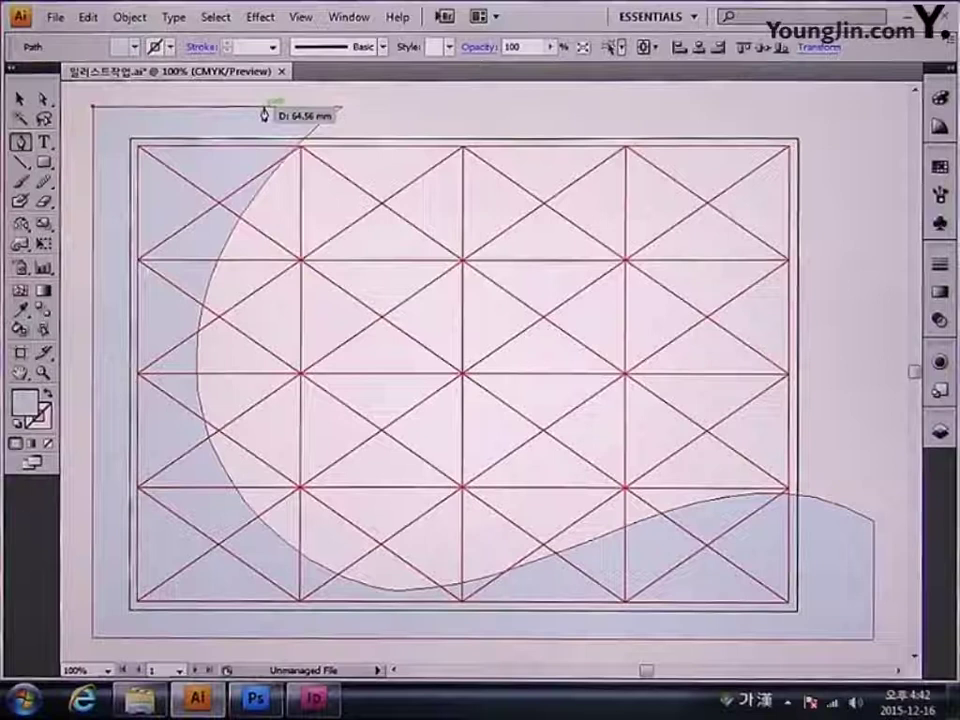
left_click_drag(254, 113, 251, 111)
left_click_drag(173, 376, 171, 518)
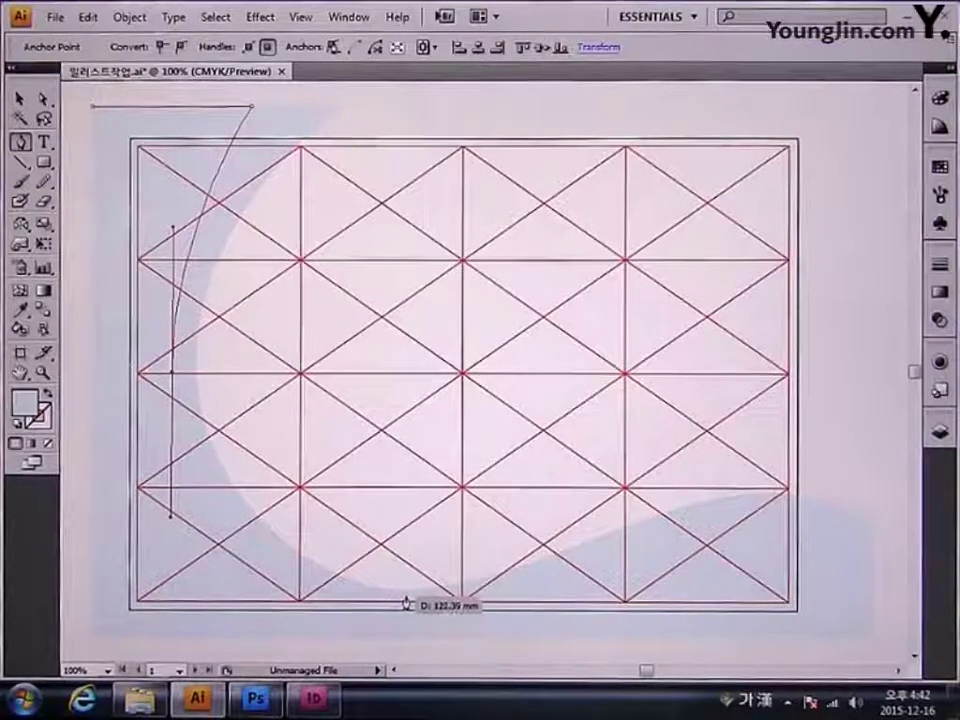
left_click_drag(406, 602, 538, 598)
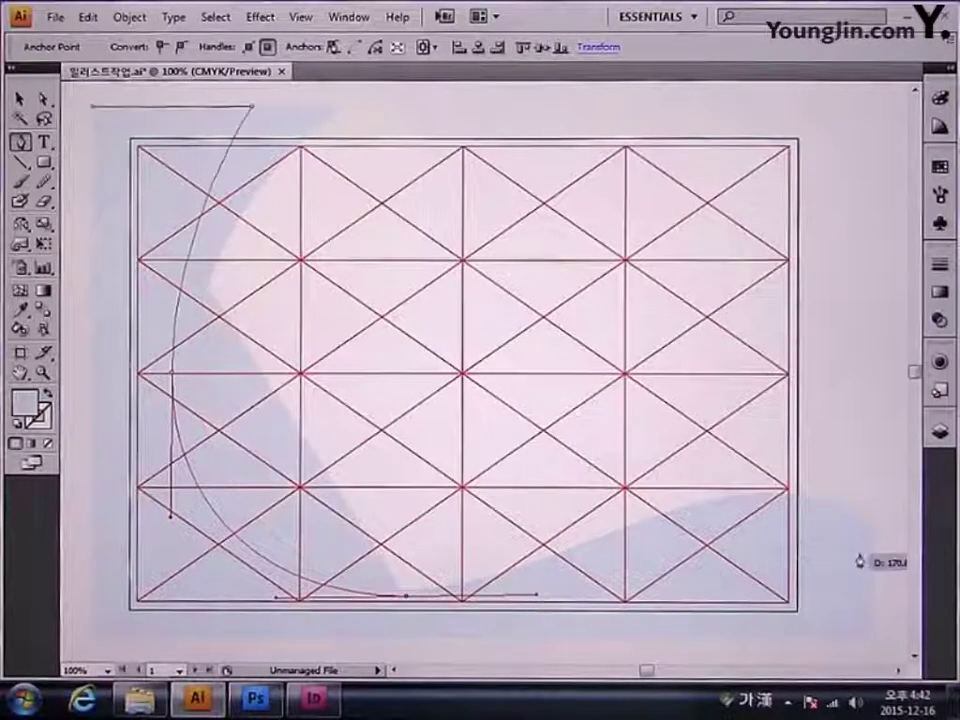
- Extend the second path as a lower wave to the first shape's right edge and close it along that shape's outer corners
left_click_drag(872, 549, 900, 611)
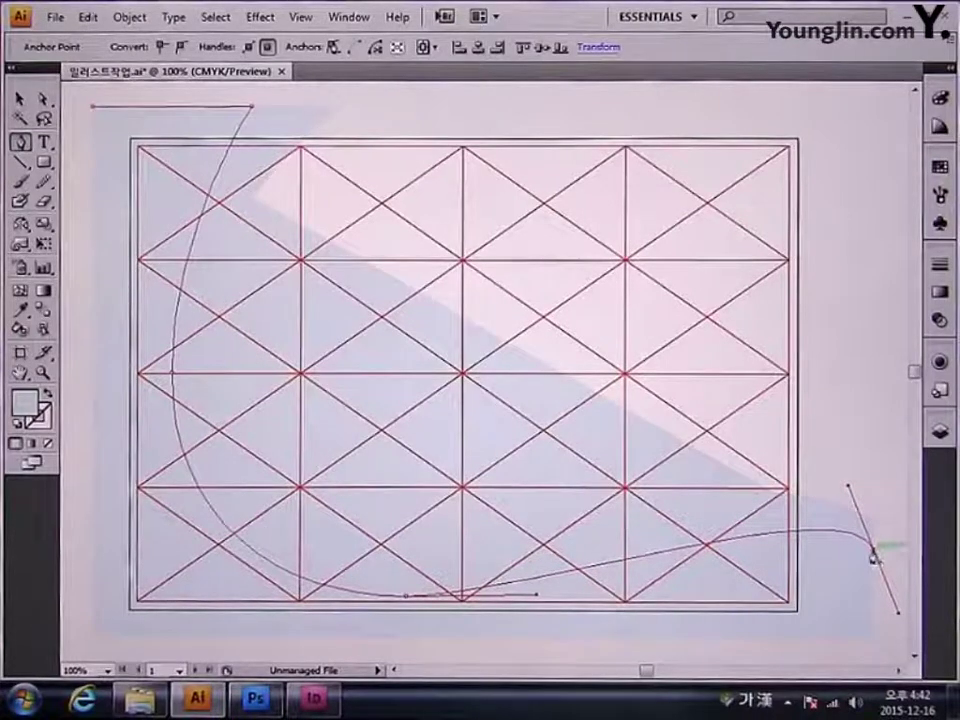
left_click(872, 549)
left_click(872, 638)
left_click(93, 638)
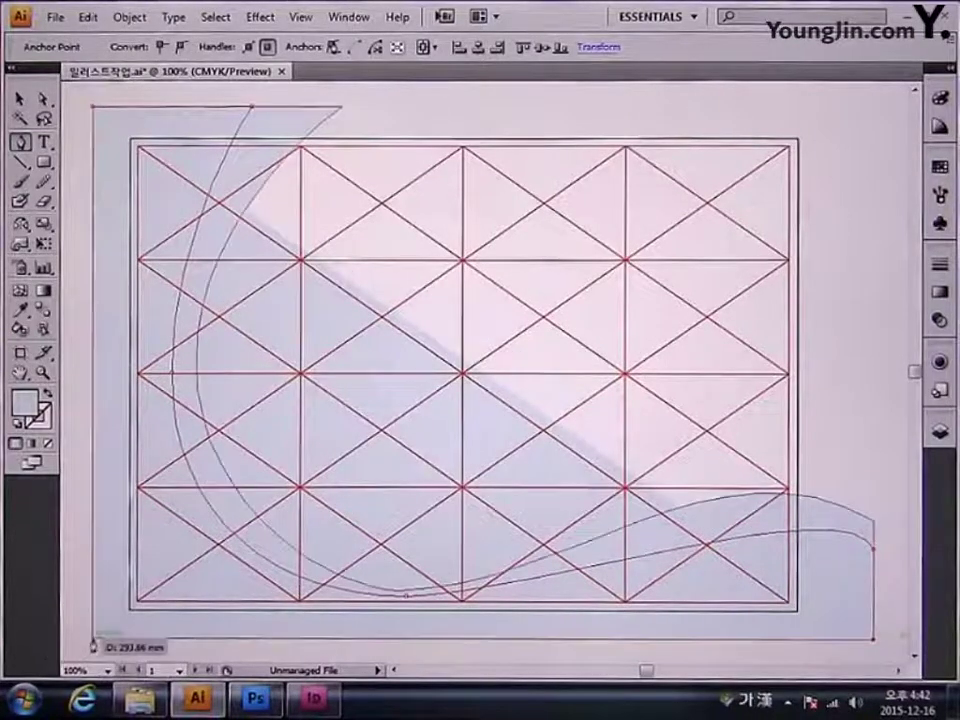
left_click(92, 639)
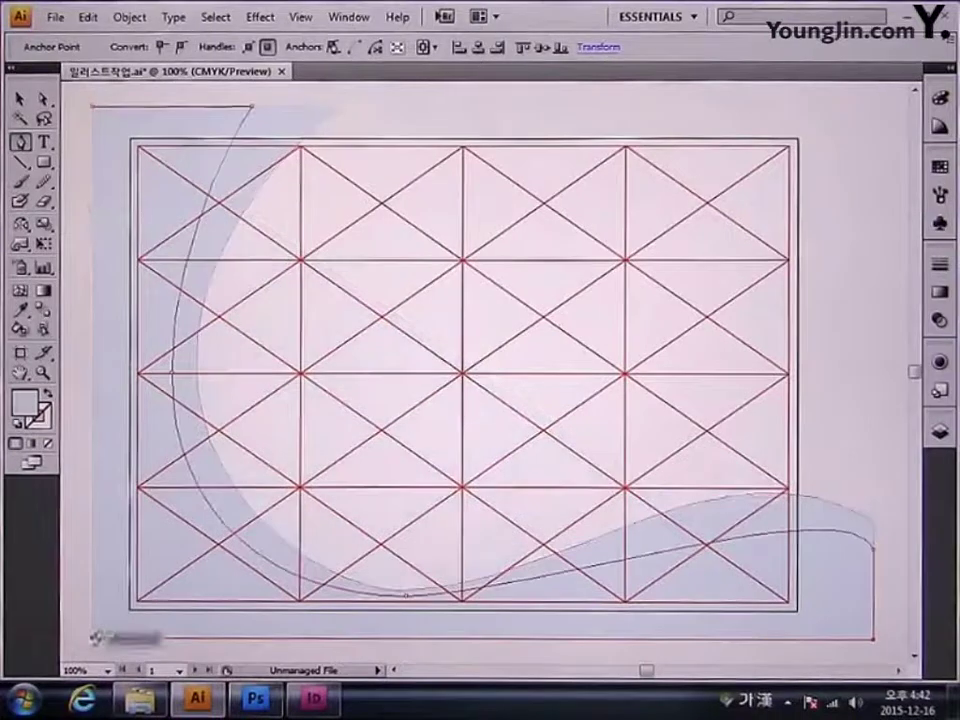
left_click(93, 107)
left_click(94, 109)
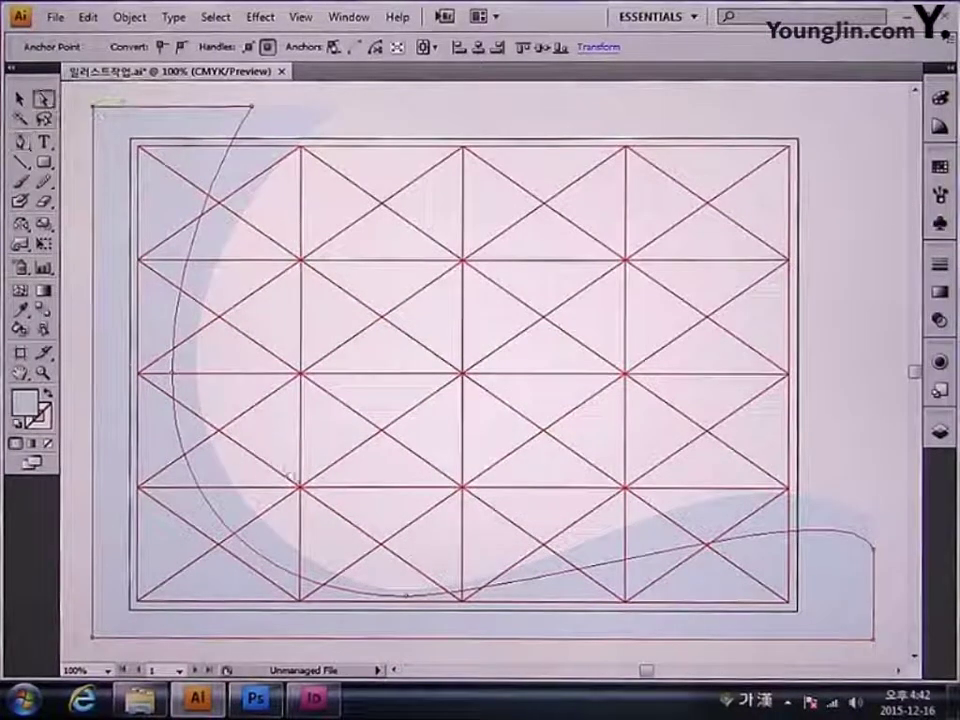
- Level and slightly lengthen the right handle of the second shape's bottom anchor point
left_click(402, 592)
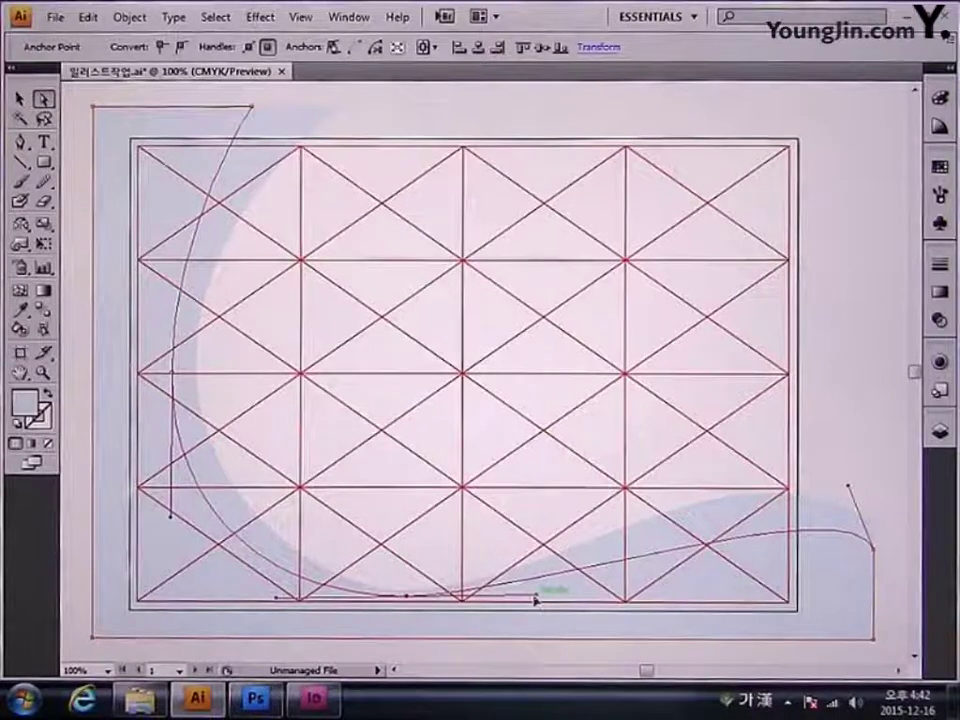
left_click_drag(535, 599, 548, 600)
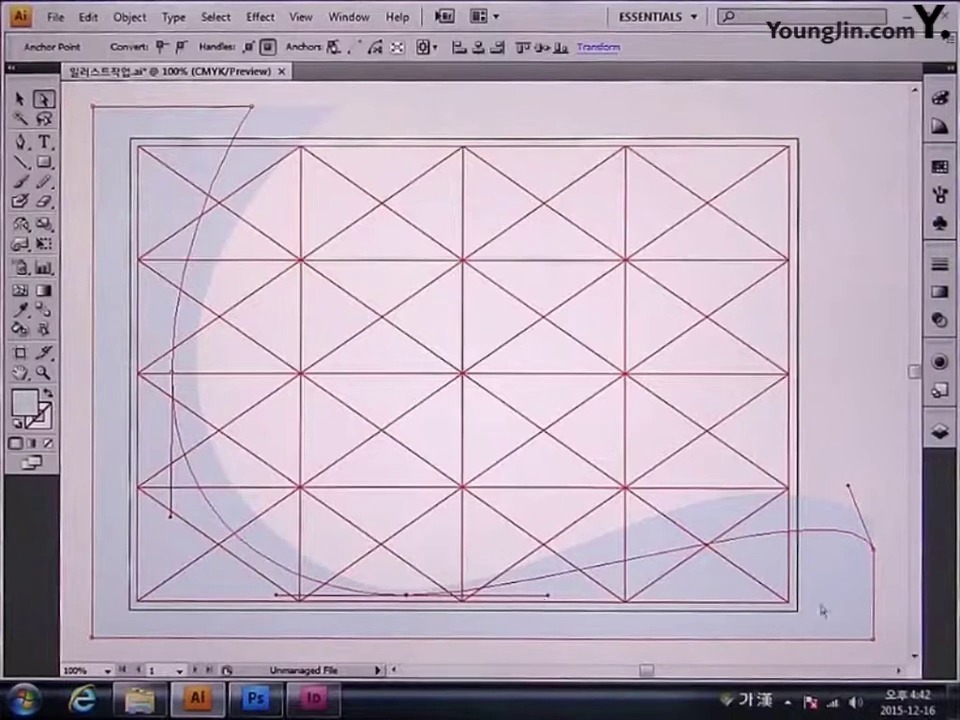
- Pull the handle of the second shape's upper right anchor well inward to round the wave crest, and nudge that anchor slightly down
left_click_drag(849, 489, 707, 486)
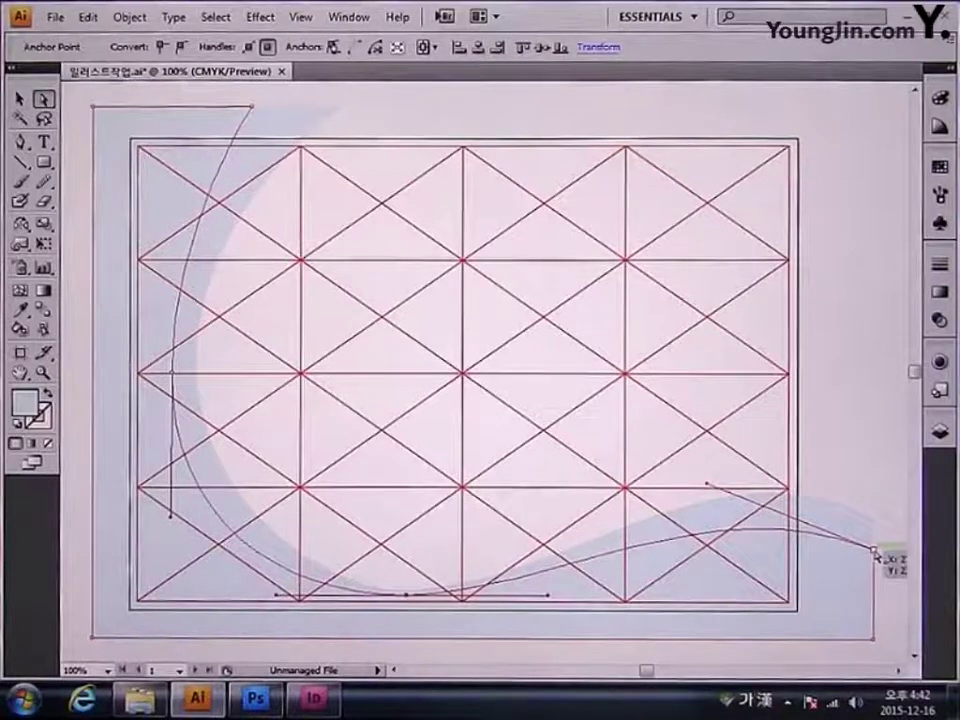
left_click(875, 551)
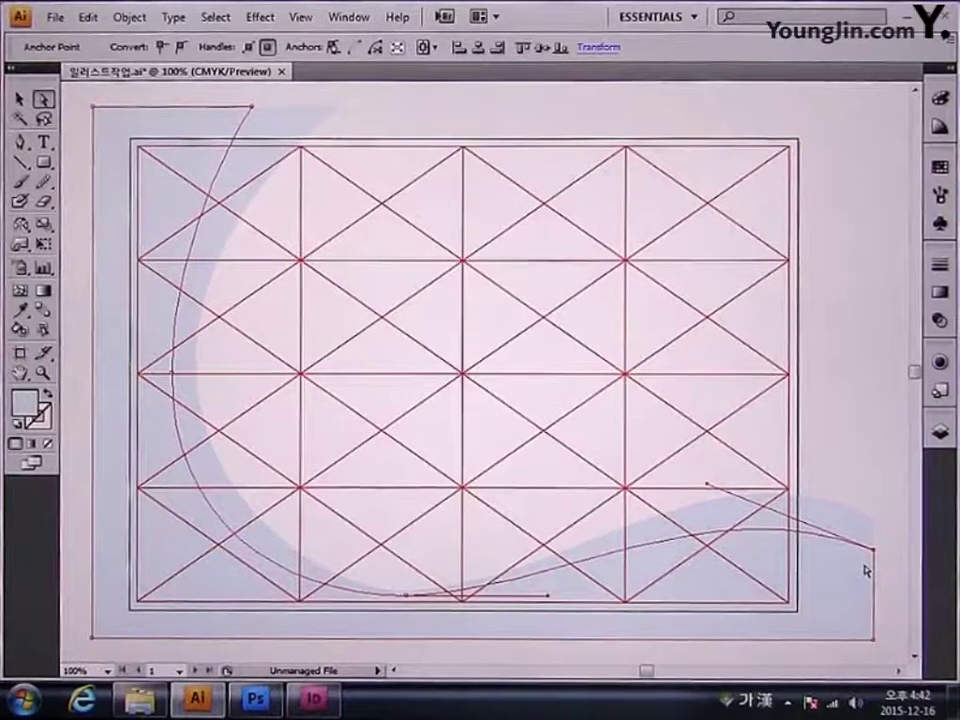
key("Down")
key("Down")
key("Down")
key("Down")
key("Down")
key("Down")
key("Down")
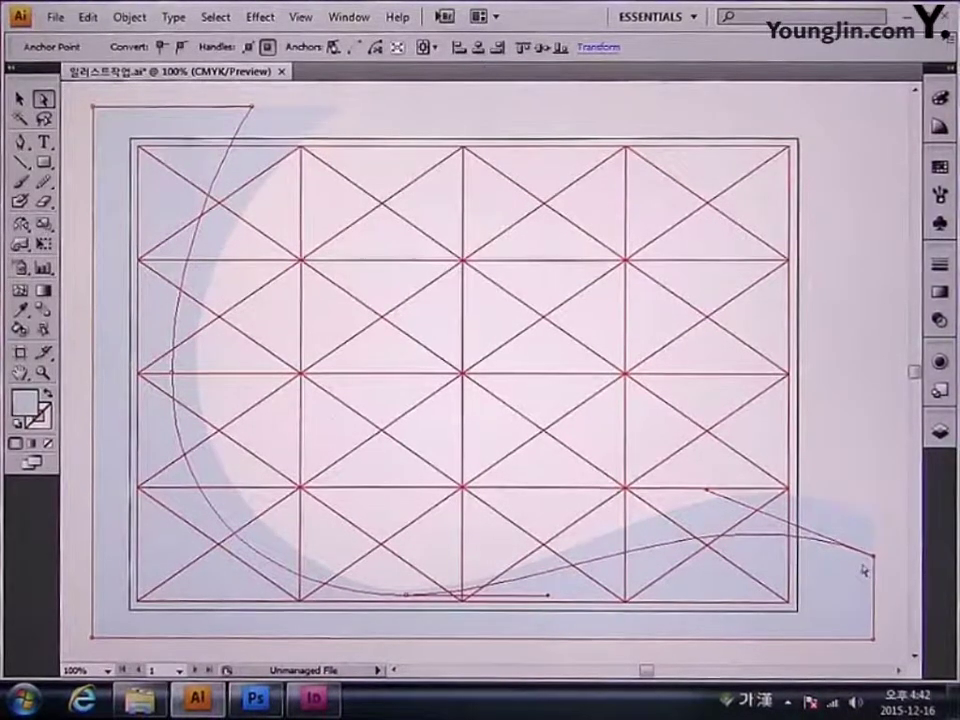
- Shift the second shape's left curve anchor slightly left, widen its top edge a little, and lengthen the curve anchor's upper handle
left_click(173, 377)
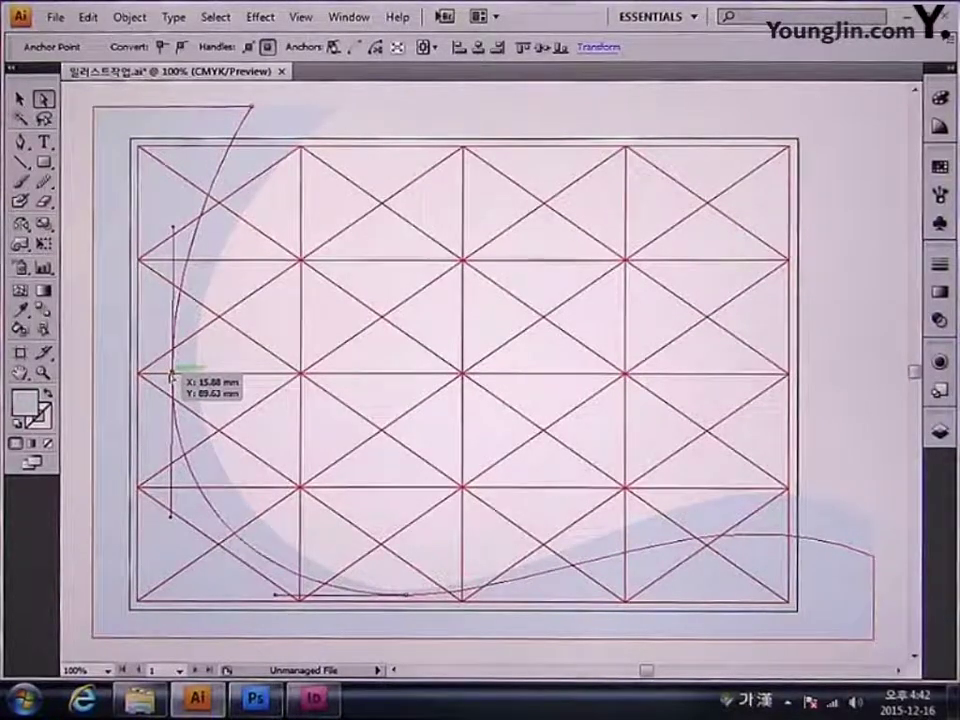
left_click_drag(173, 377, 165, 380)
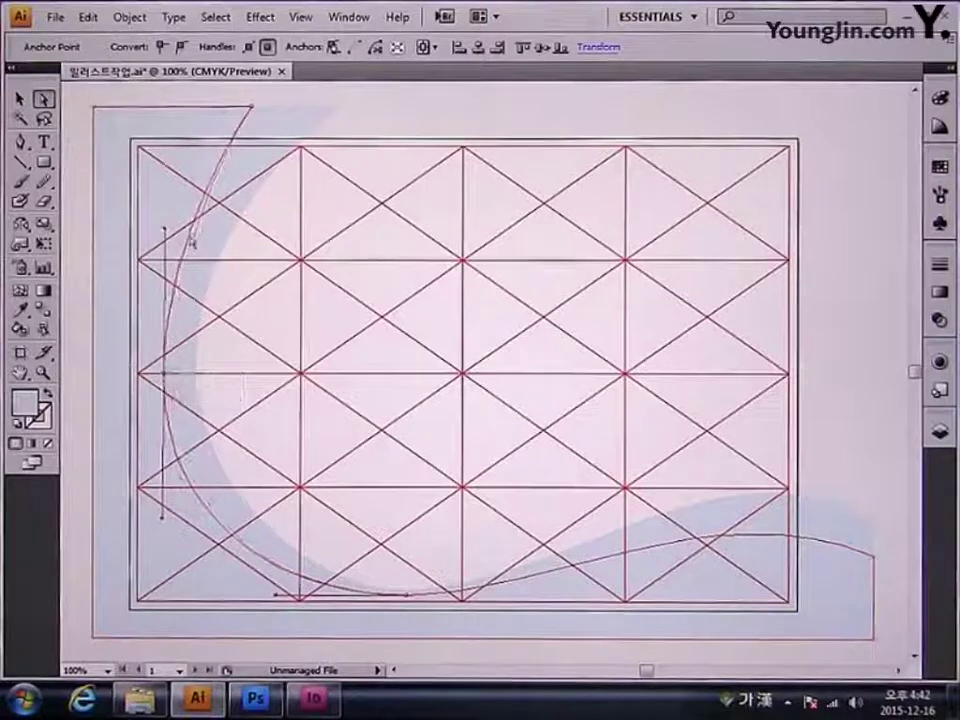
left_click(251, 109)
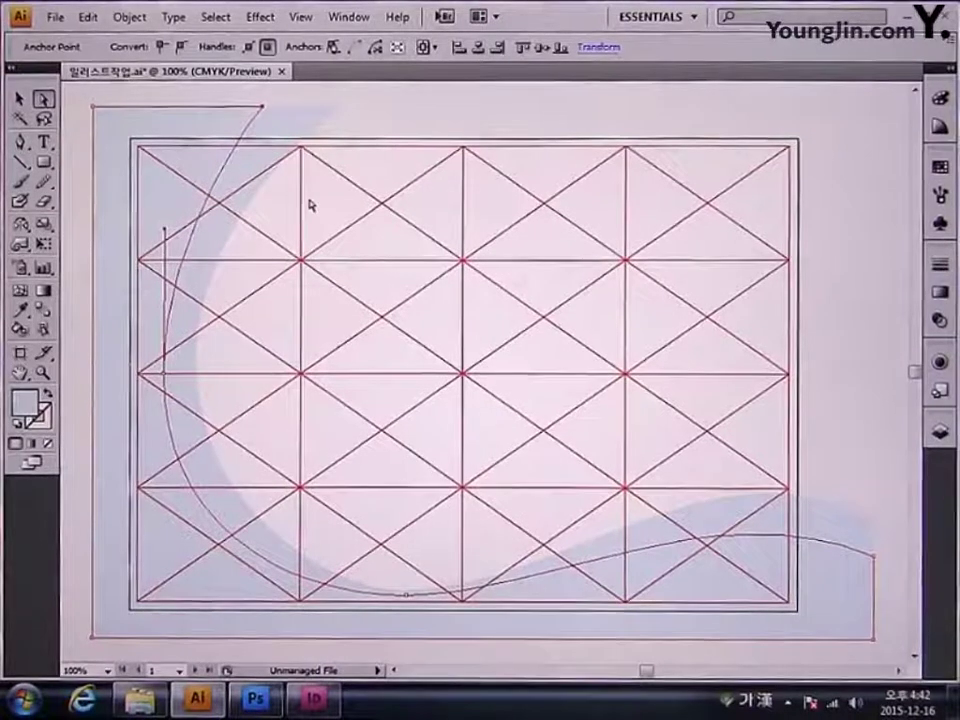
left_click_drag(166, 233, 164, 207)
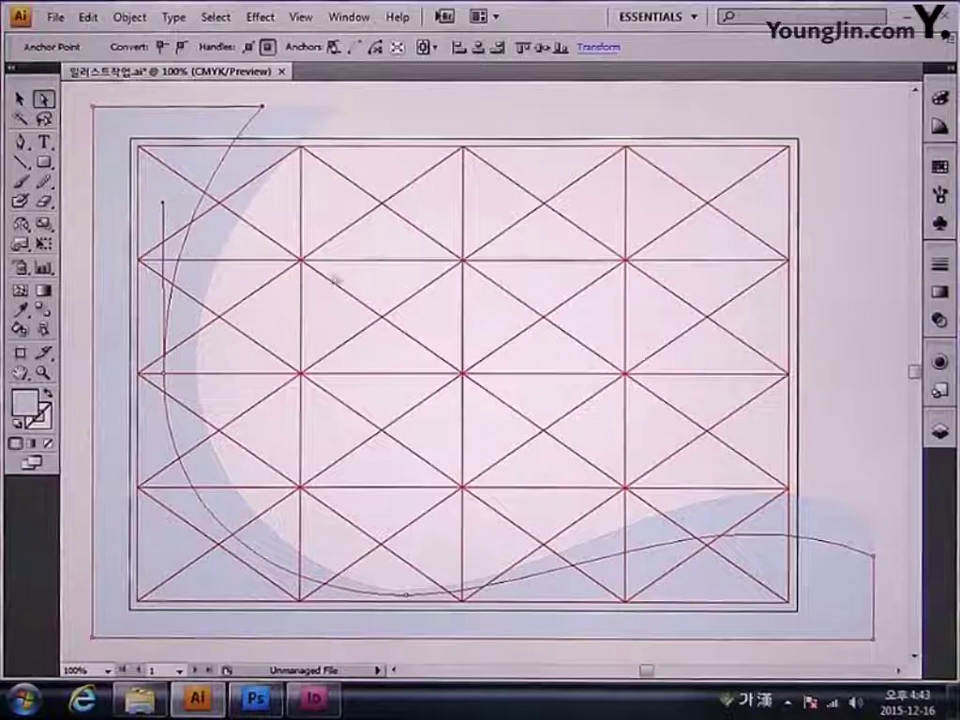
- Fill the second shape with C 25, M 8, Y 0, K 0, and deselect it
double_click(25, 403)
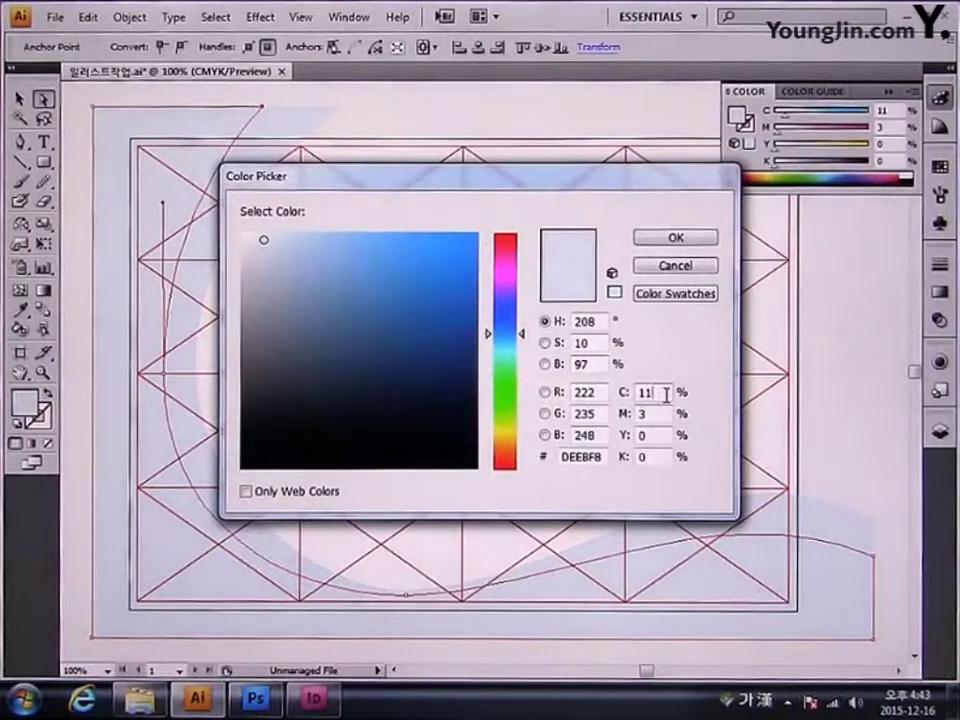
double_click(645, 392)
type("25")
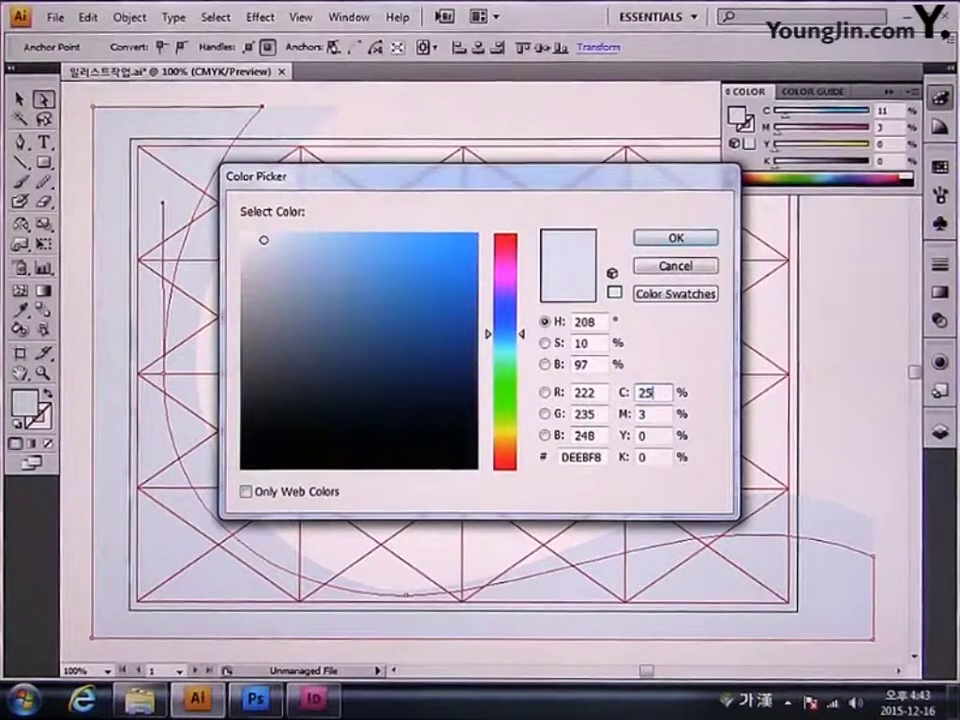
key("Tab")
type("8")
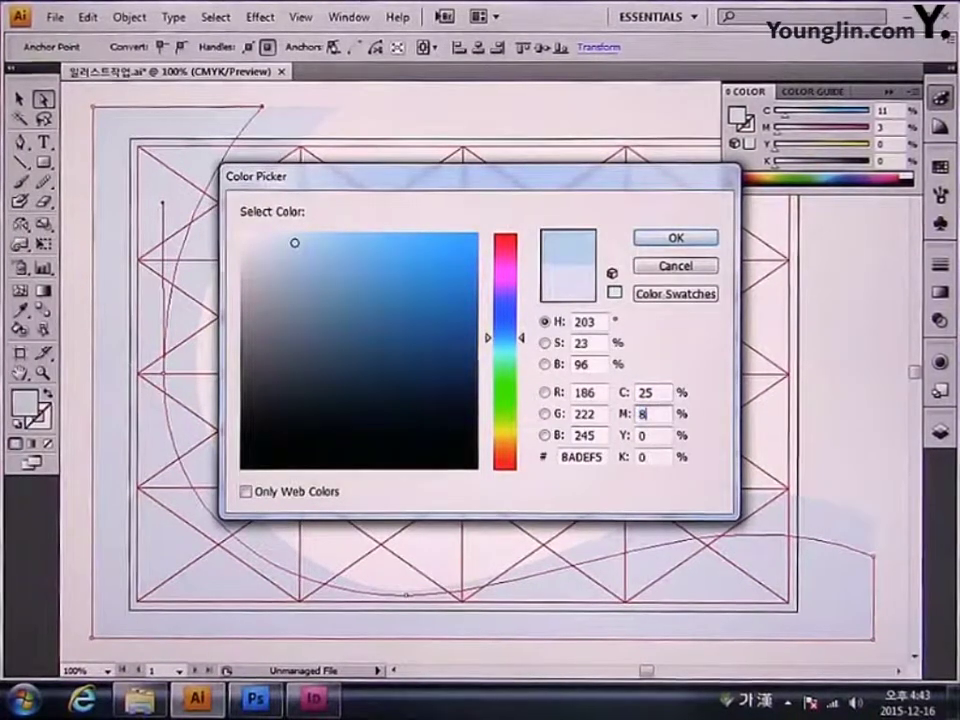
key("Tab")
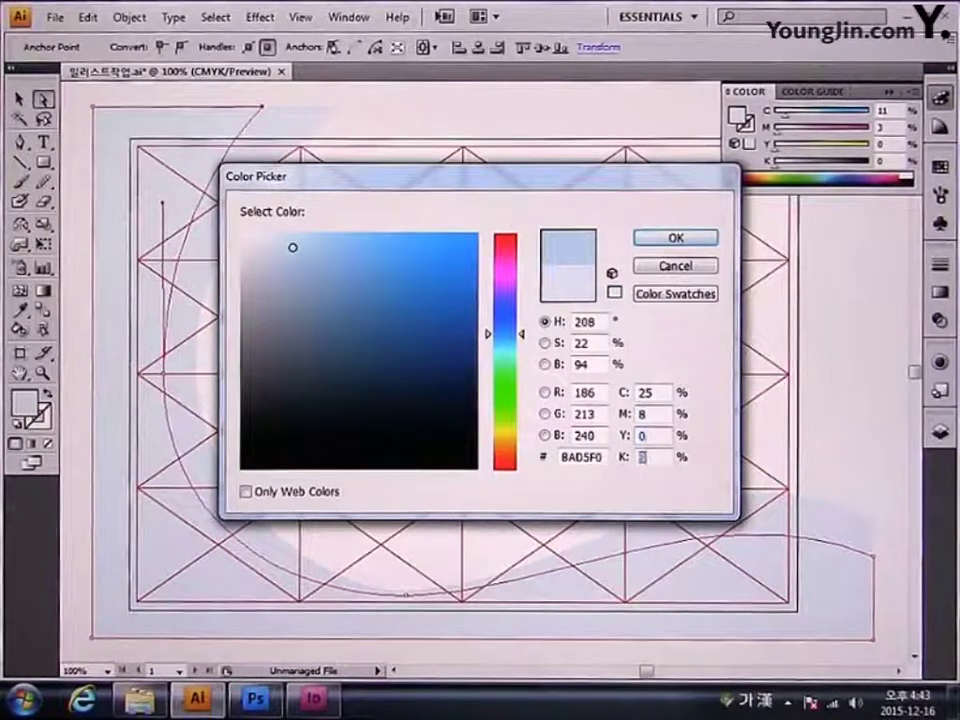
key("Tab")
key("Return")
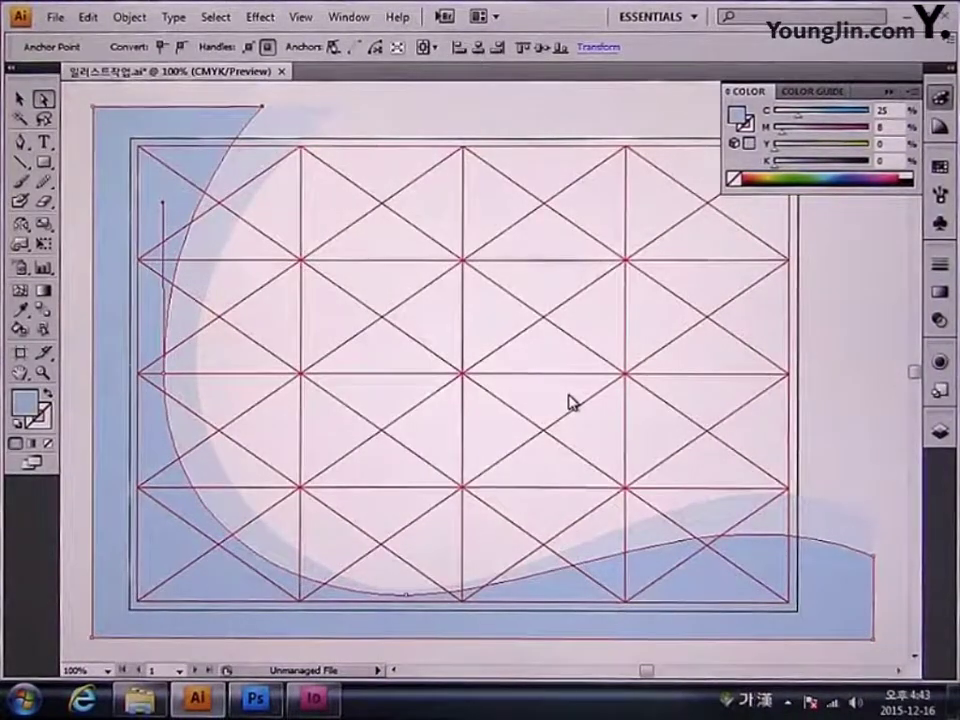
key("ctrl+shift+a")
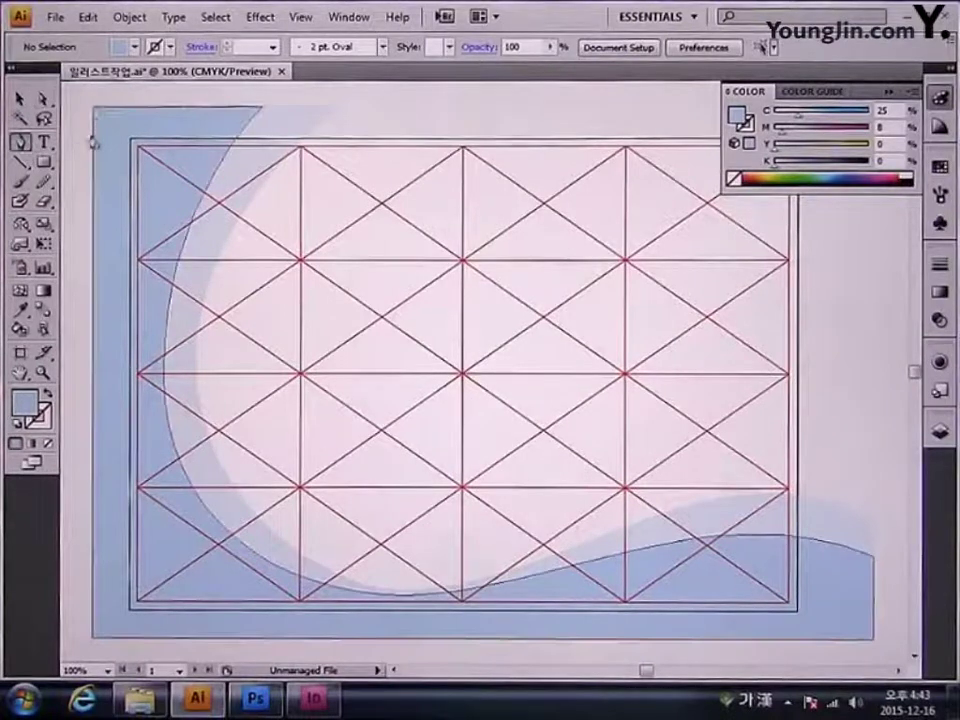
- Draw a third closed Pen shape over the second, with a shorter top edge, a curve further left, and a lower wave to the right edge
left_click_drag(93, 106, 199, 112)
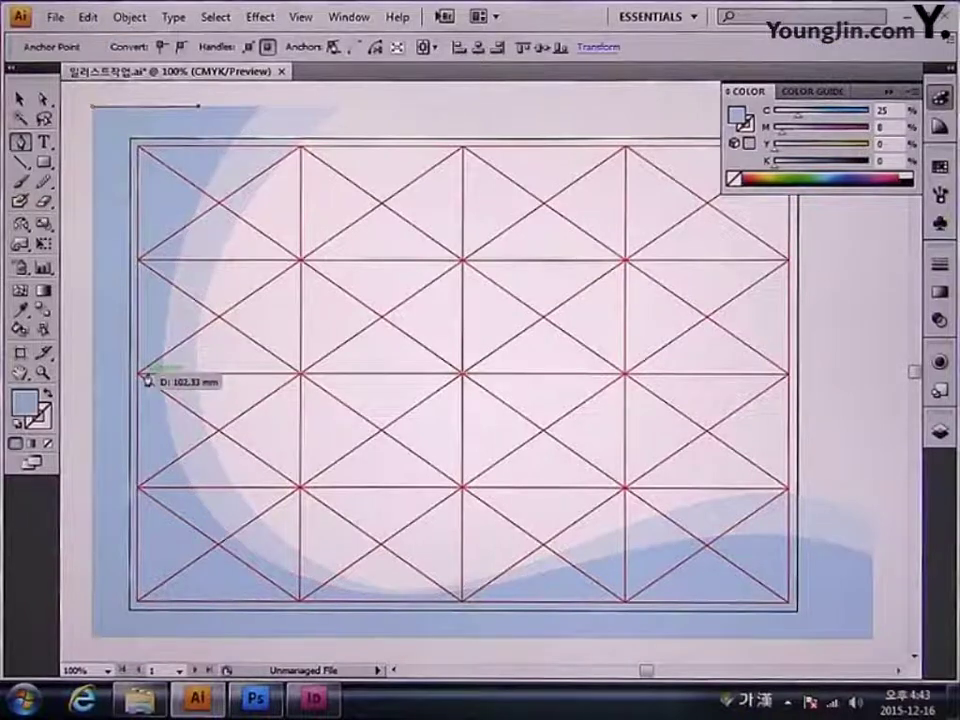
left_click_drag(150, 380, 160, 504)
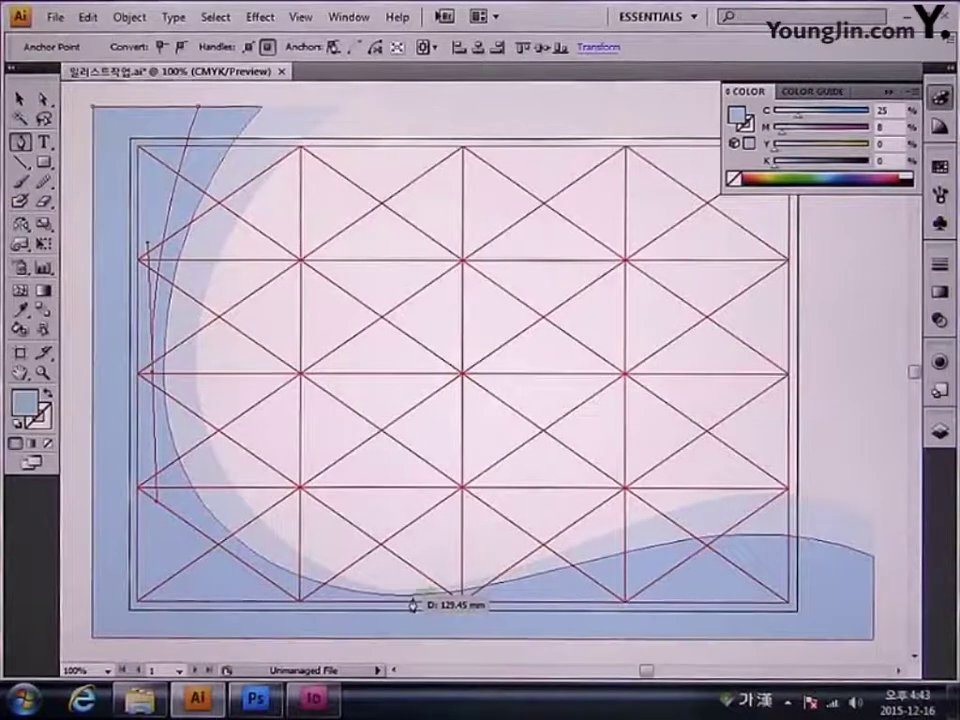
left_click_drag(413, 603, 88, 90)
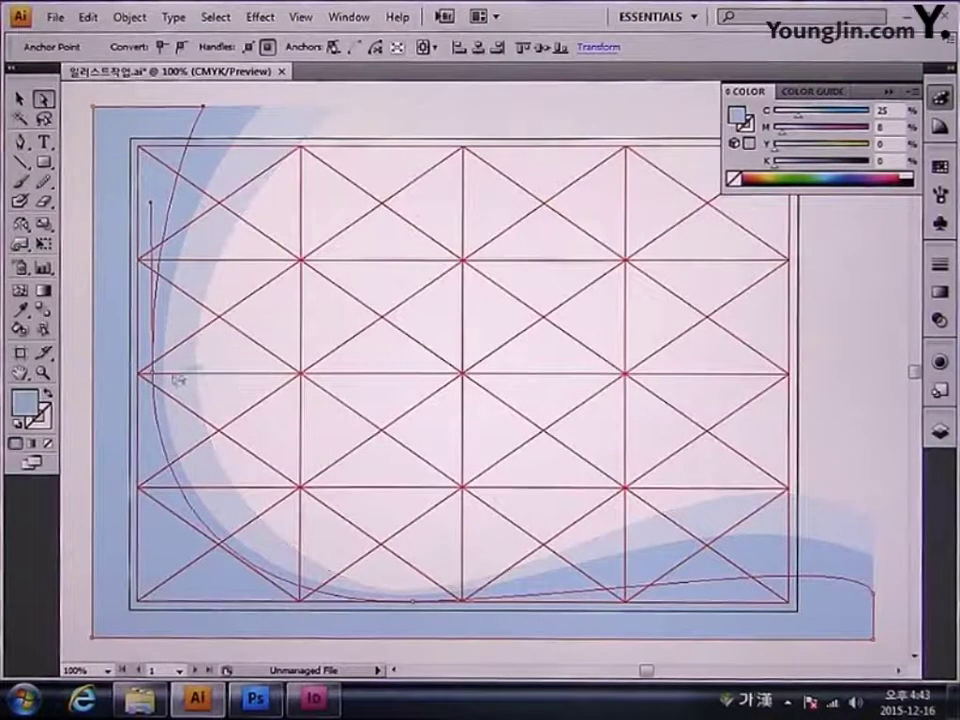
- Nudge the third shape's left curve anchor left until it sits just inside the grid's left edge
left_click_drag(154, 373, 178, 458)
key("Left")
key("Left")
key("Left")
key("Left")
key("Left")
key("Left")
key("Left")
key("Left")
key("Left")
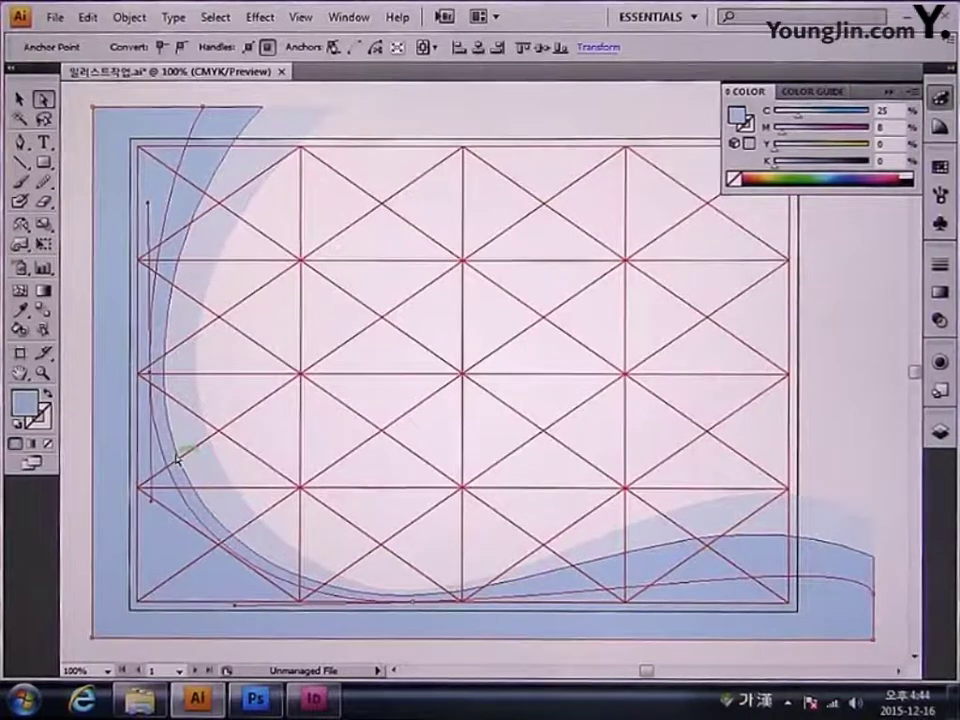
key("Left")
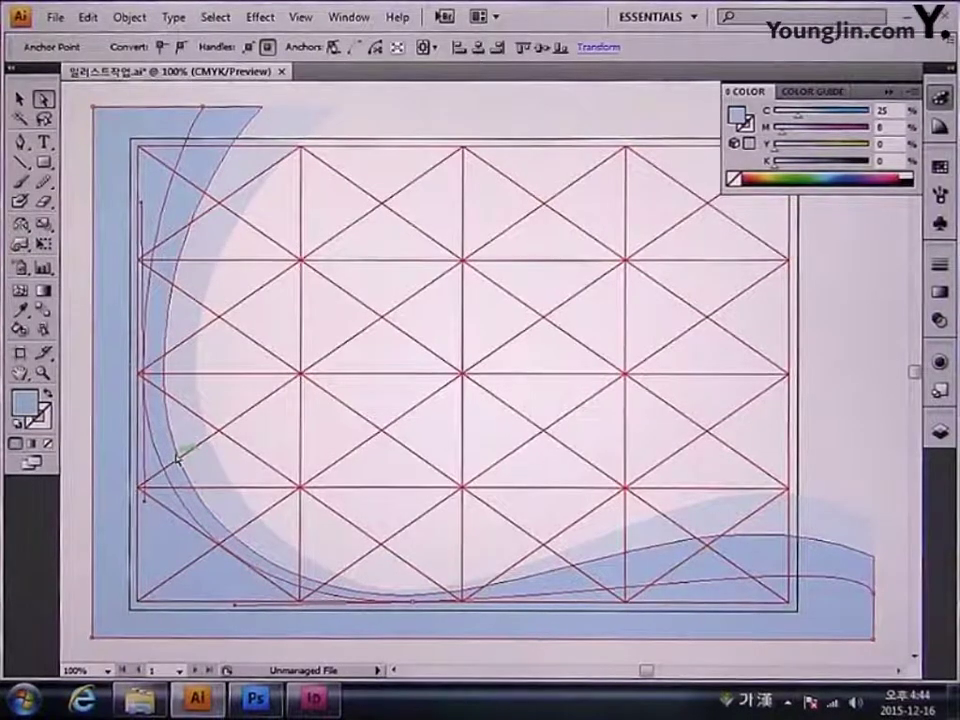
- Move the third shape's top-edge corner slightly right and lengthen the lower handle of its left curve anchor
left_click(203, 106)
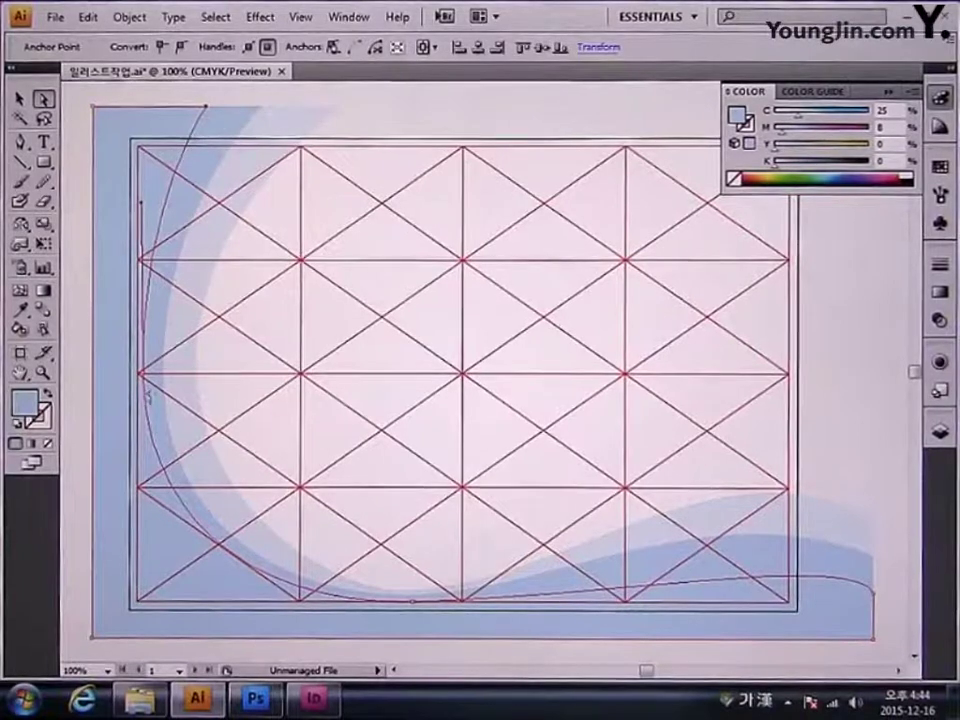
left_click_drag(143, 377, 143, 520)
key("ctrl+z")
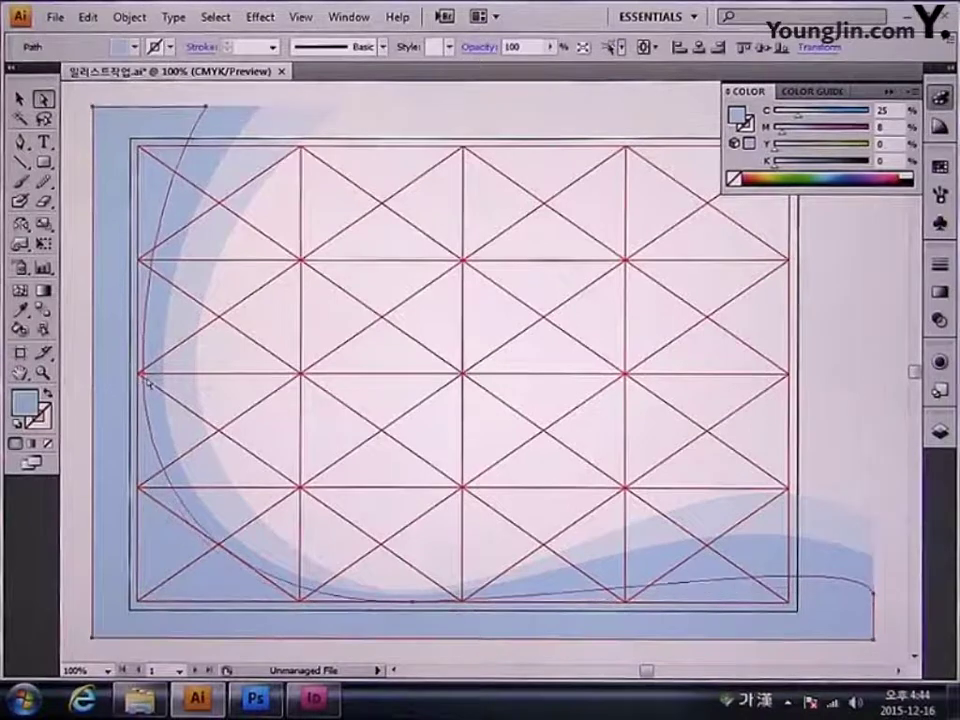
left_click_drag(144, 374, 148, 517)
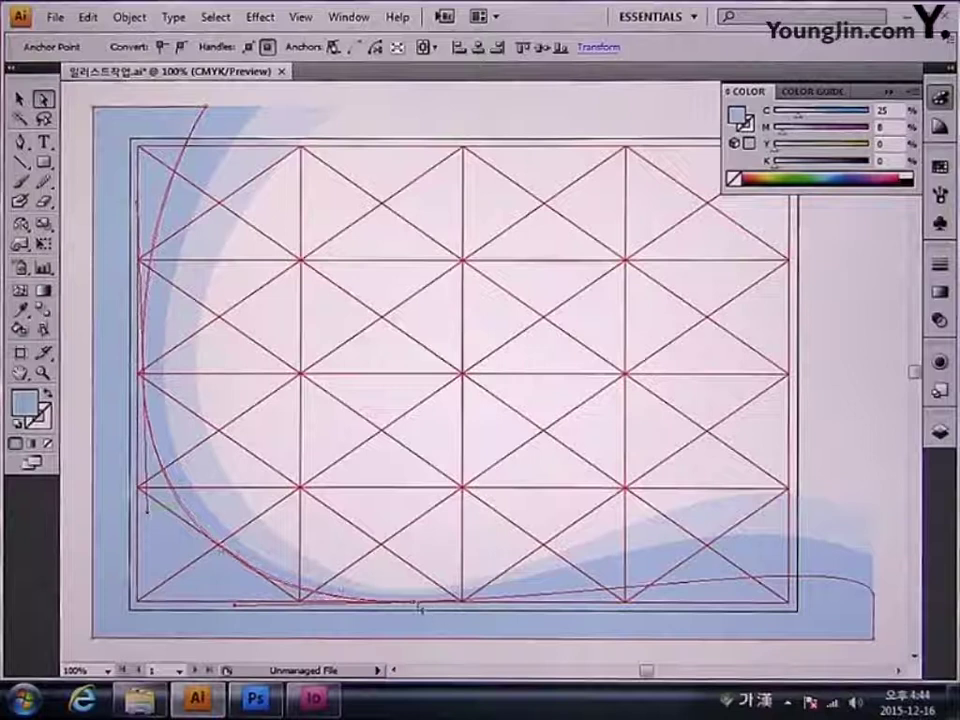
- Raise the third shape's bottom curve anchor slightly and pull the upper right anchor's handle inward to smooth the wave crest
left_click_drag(420, 608, 418, 607)
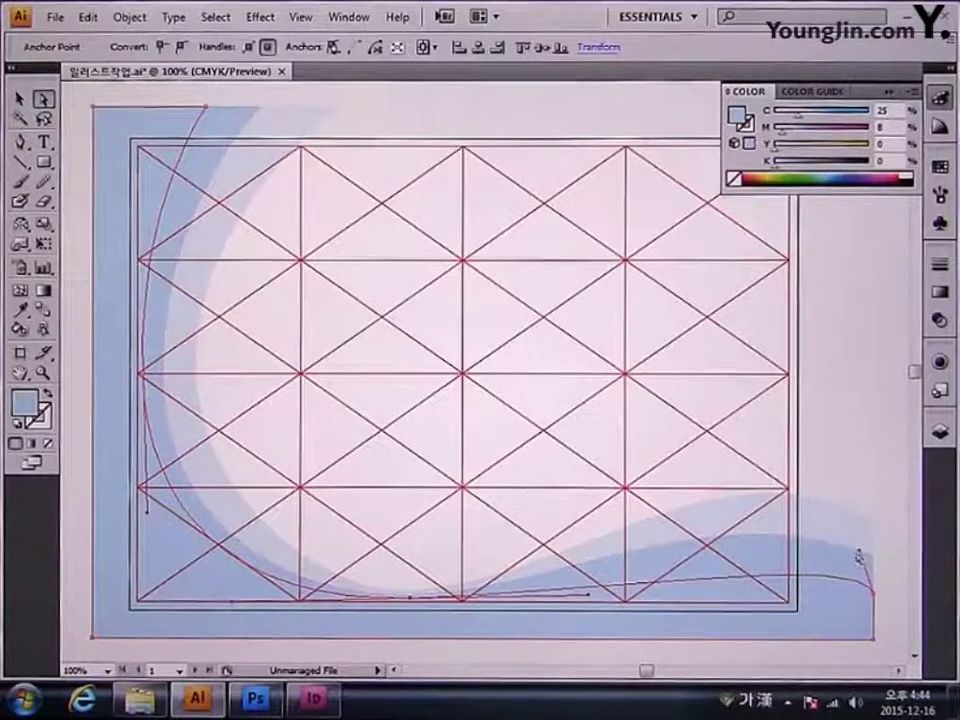
left_click(887, 613)
left_click(873, 594)
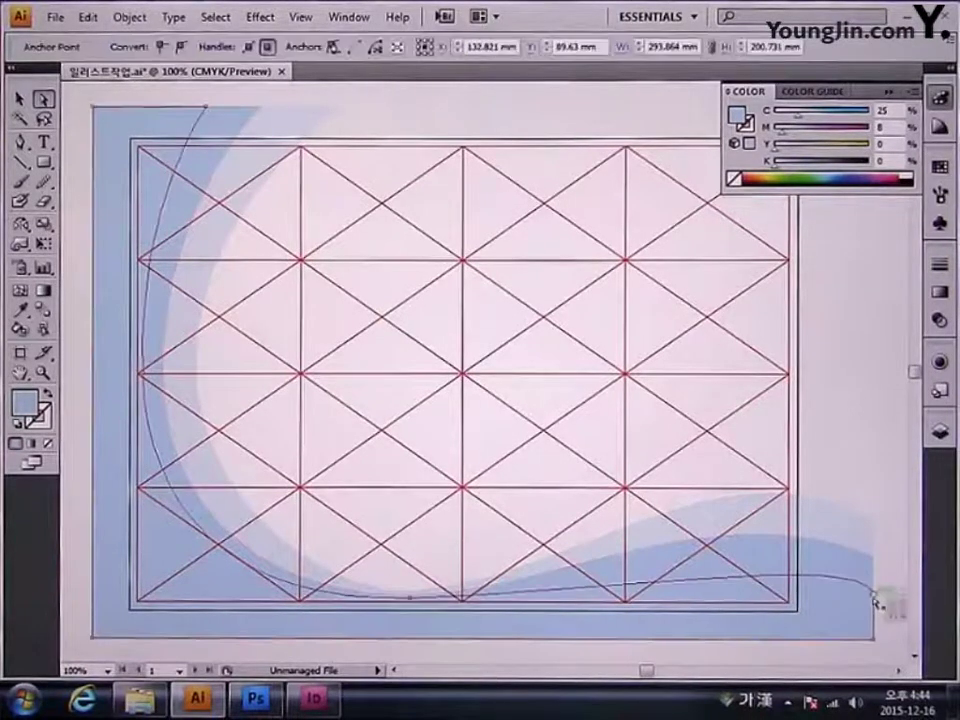
left_click_drag(864, 553, 766, 534)
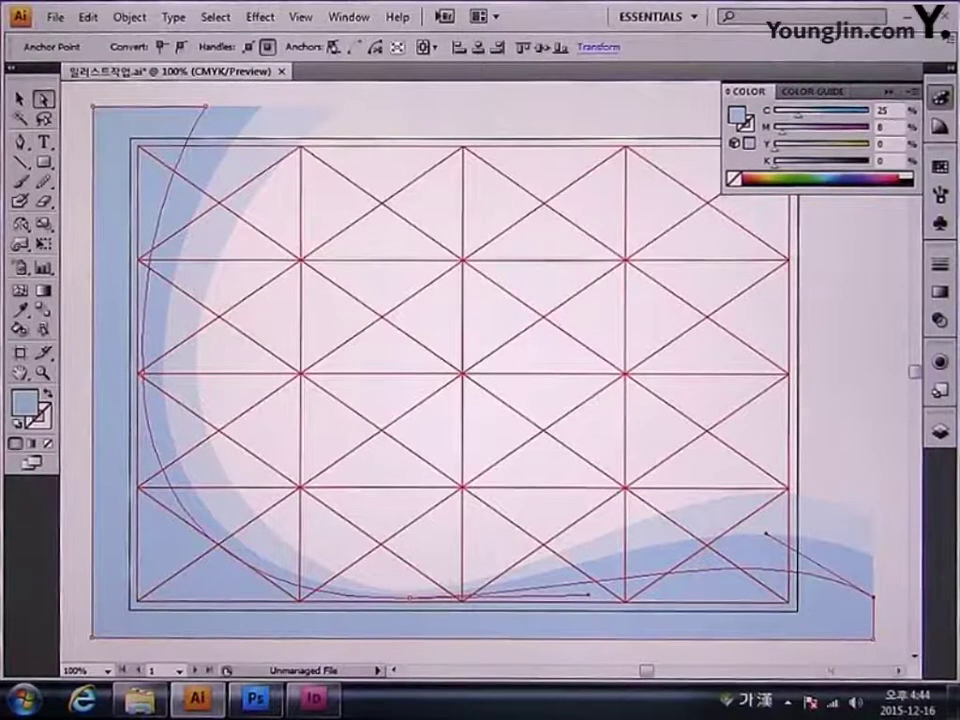
- Fill the third shape with C 35, M 10, Y 0, K 0, and deselect it
double_click(35, 408)
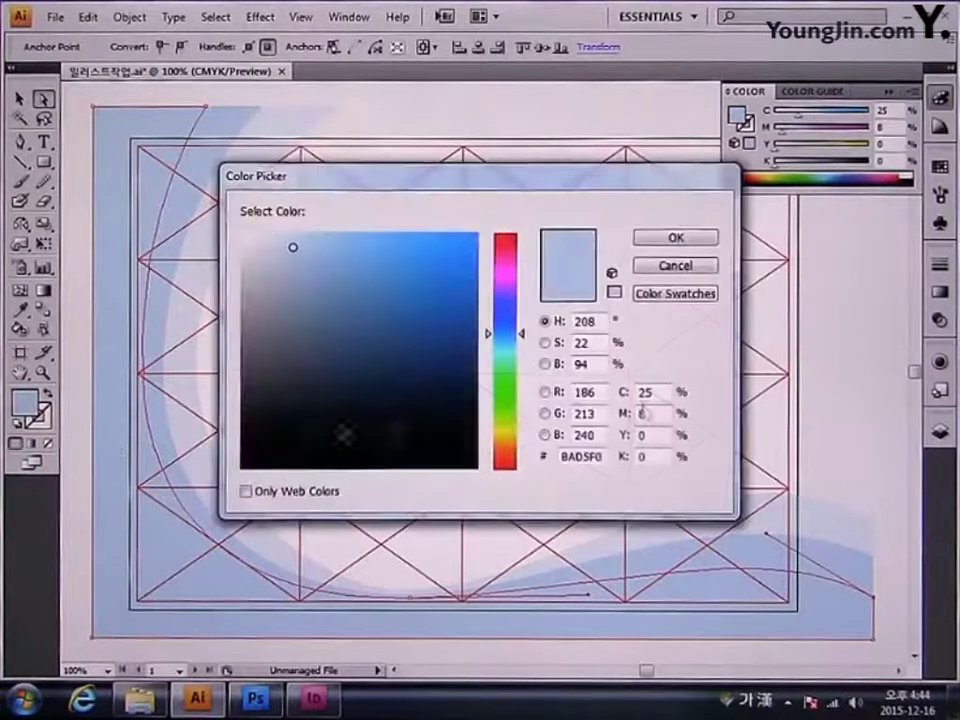
double_click(650, 392)
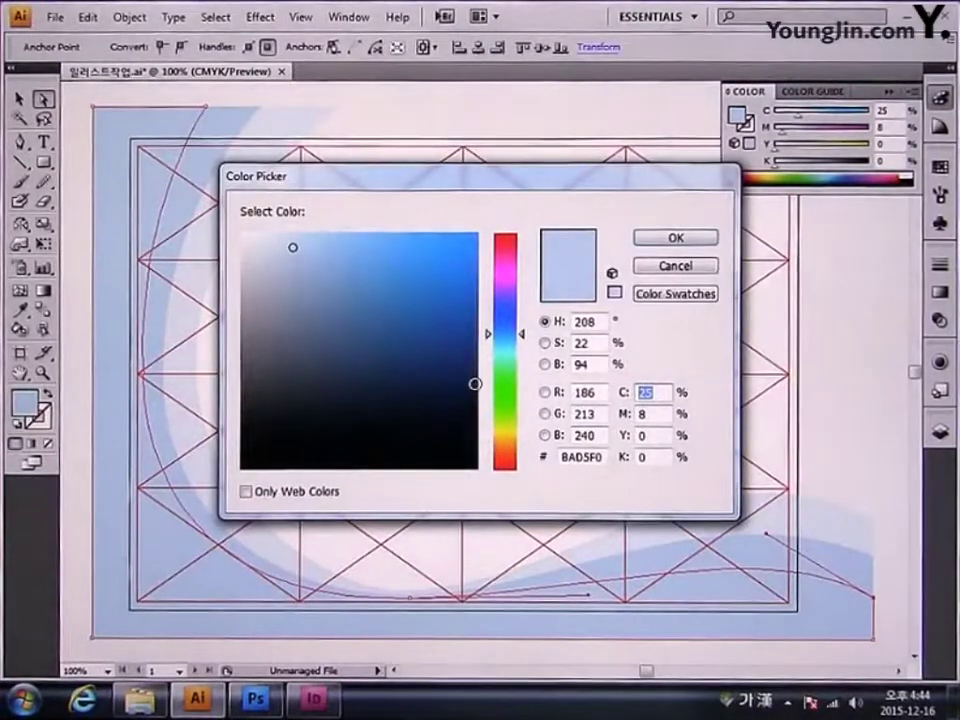
type("35")
key("Tab")
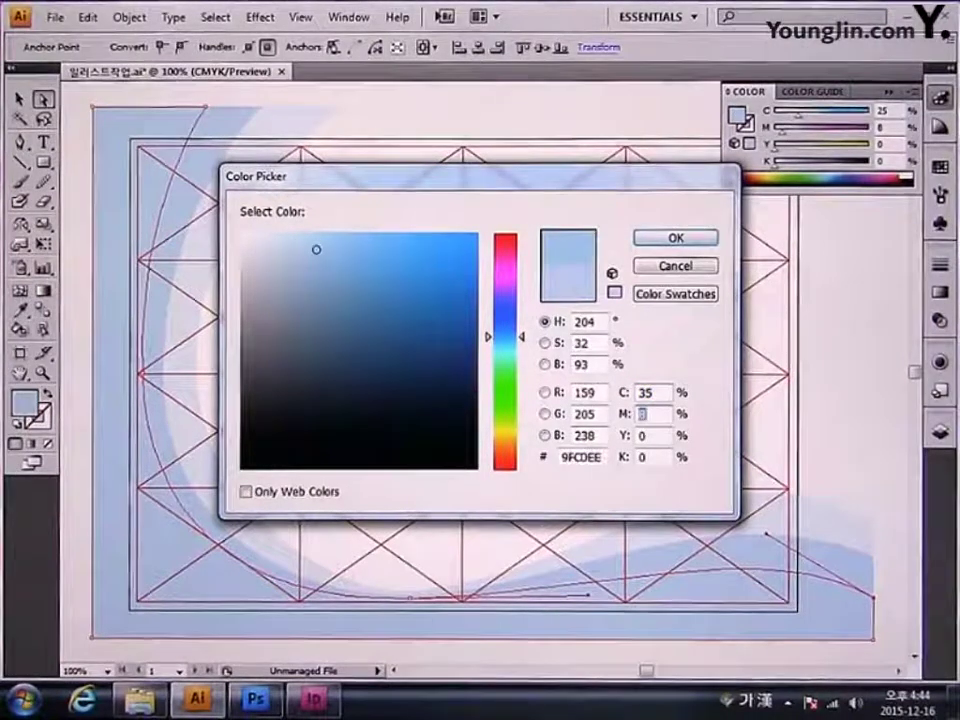
type("10")
key("Tab")
key("Tab")
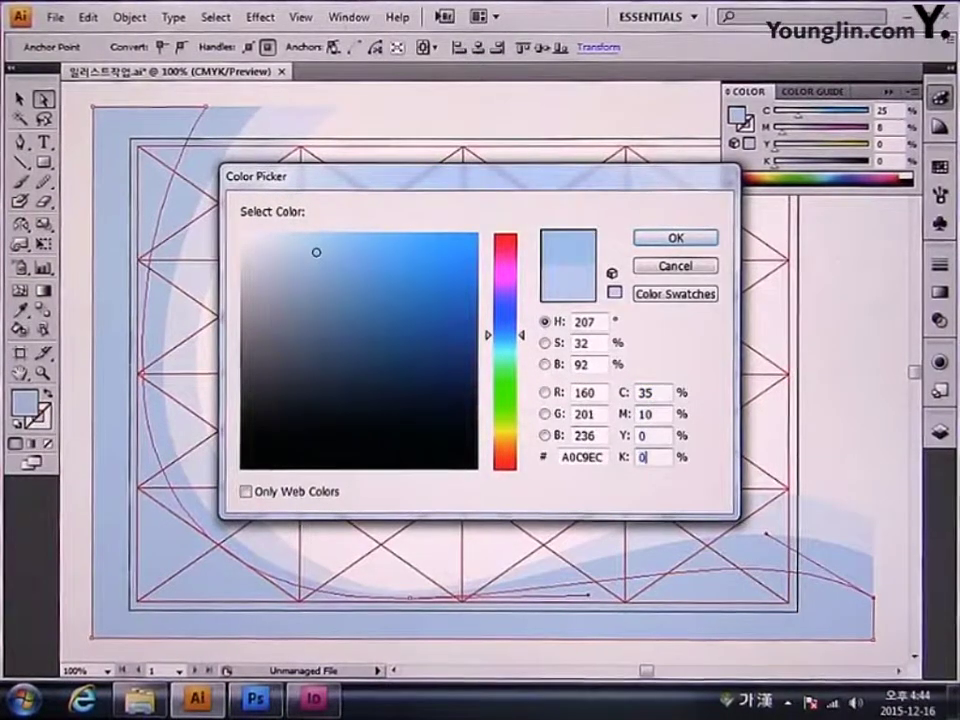
key("Return")
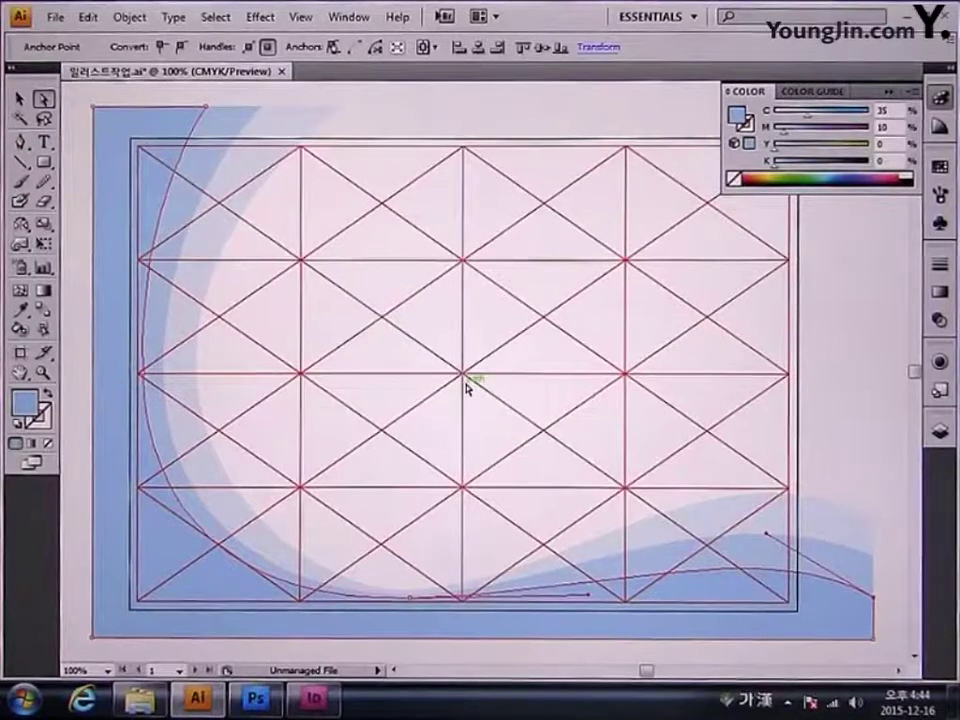
key("ctrl+shift+a")
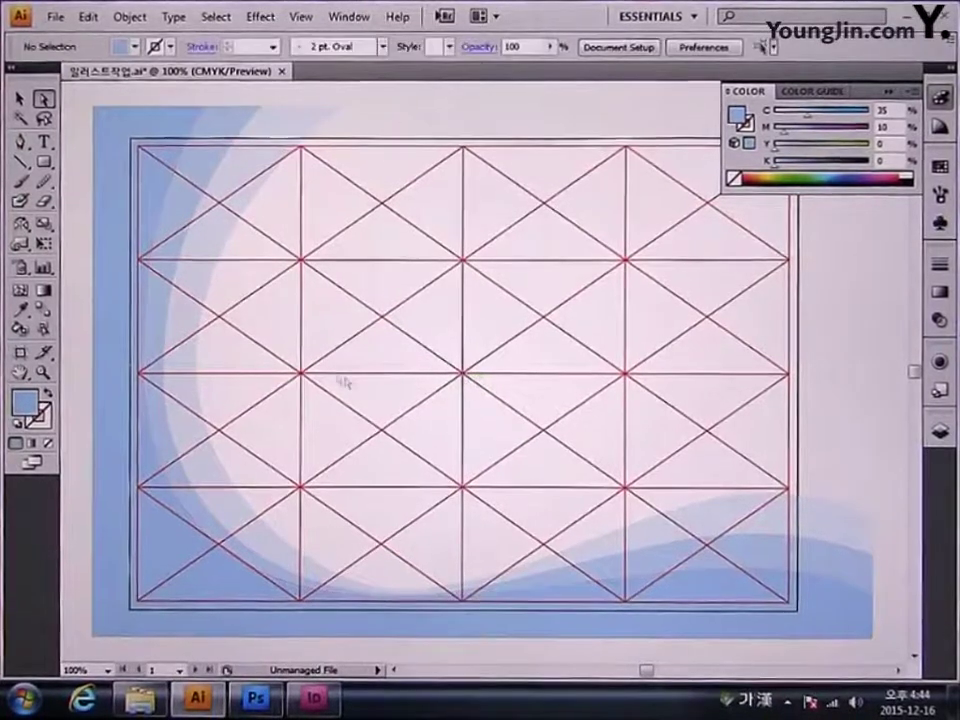
- Draw a fourth closed Pen shape in the artwork's lower-left corner with a concave curved edge, and extend its bottom-edge anchor to the right
left_click(21, 142)
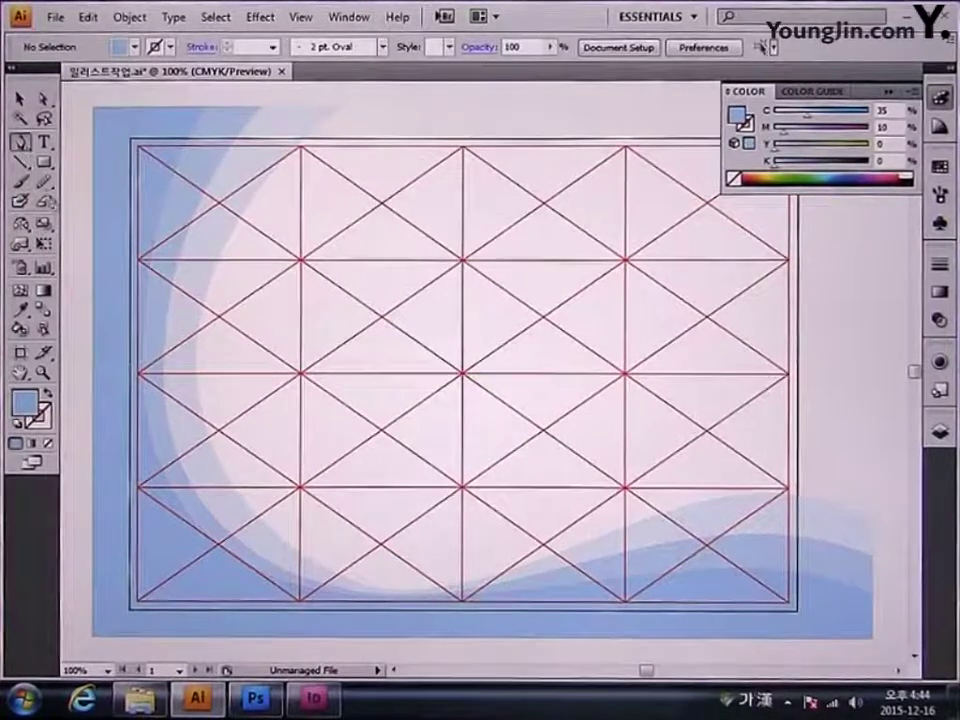
left_click(93, 405)
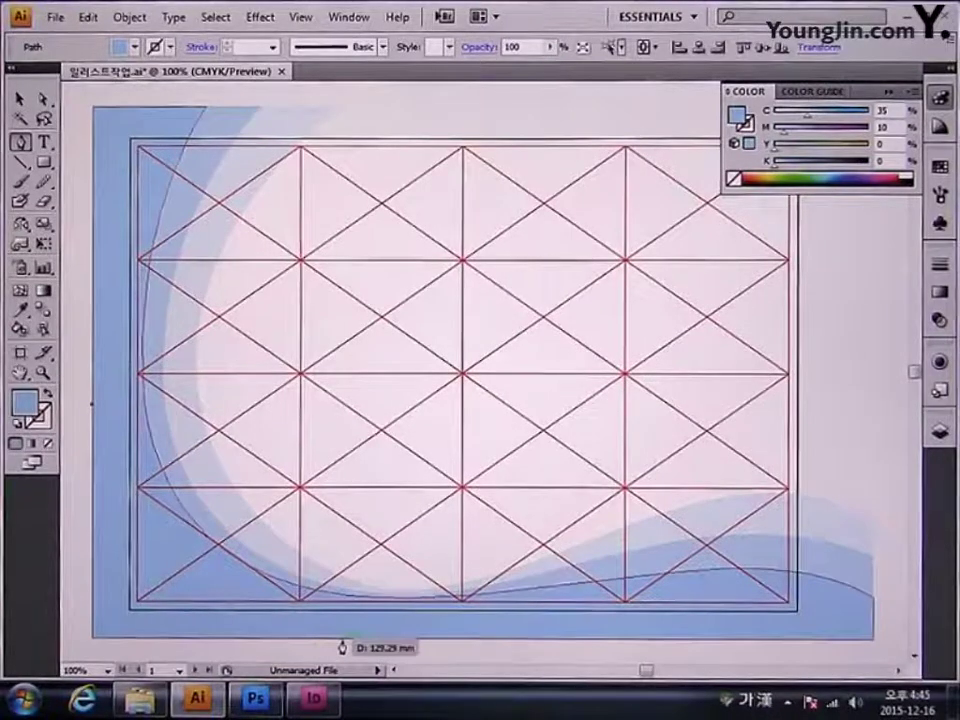
left_click_drag(341, 640, 535, 646)
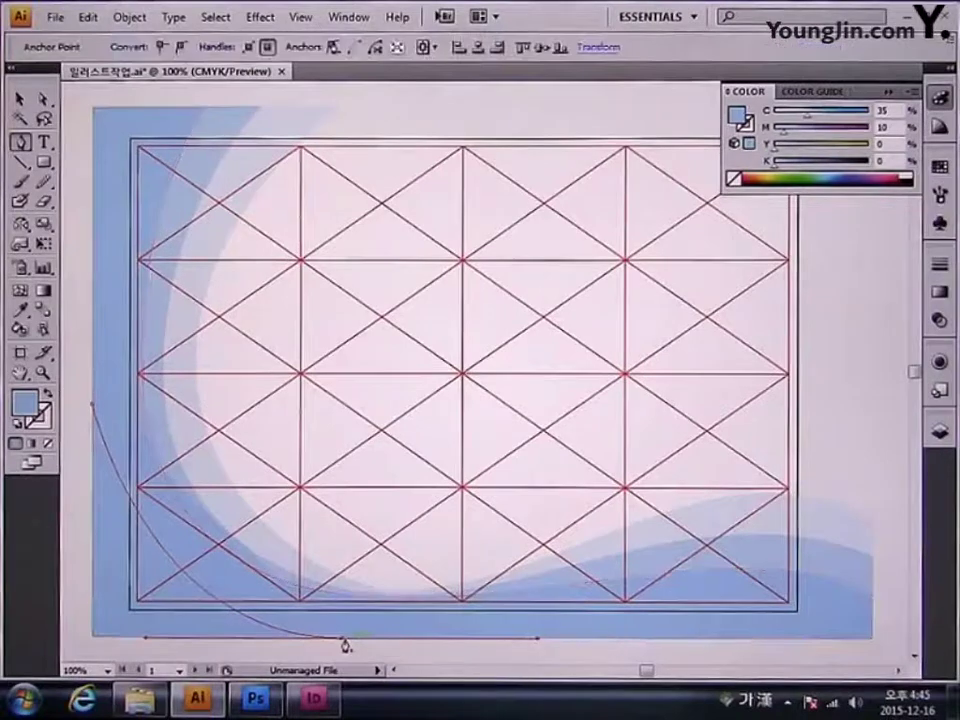
left_click(92, 637)
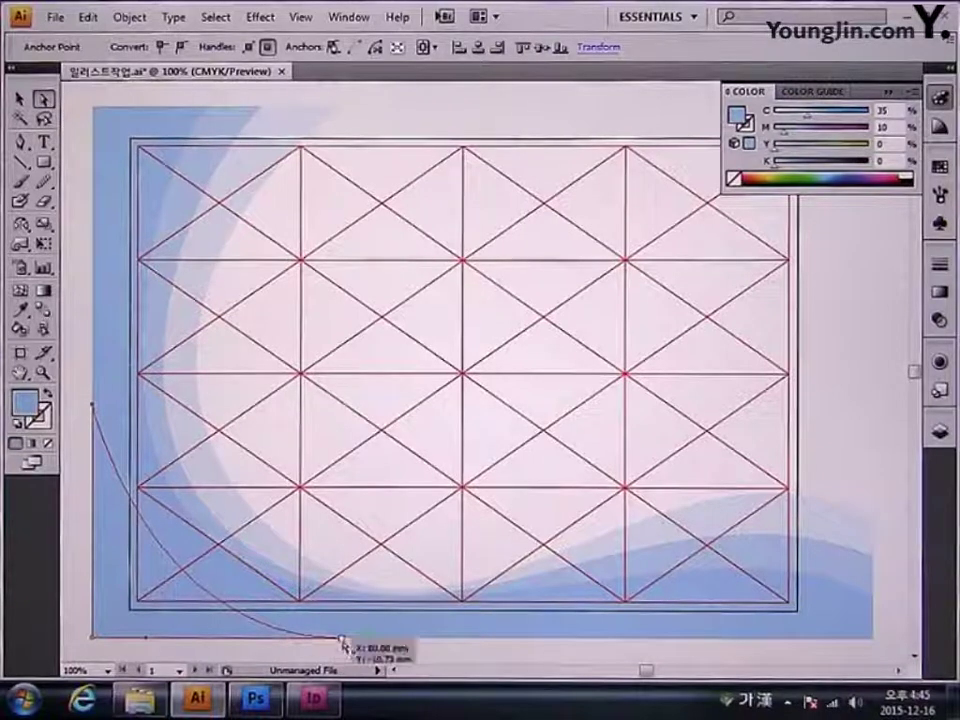
left_click_drag(341, 640, 430, 640)
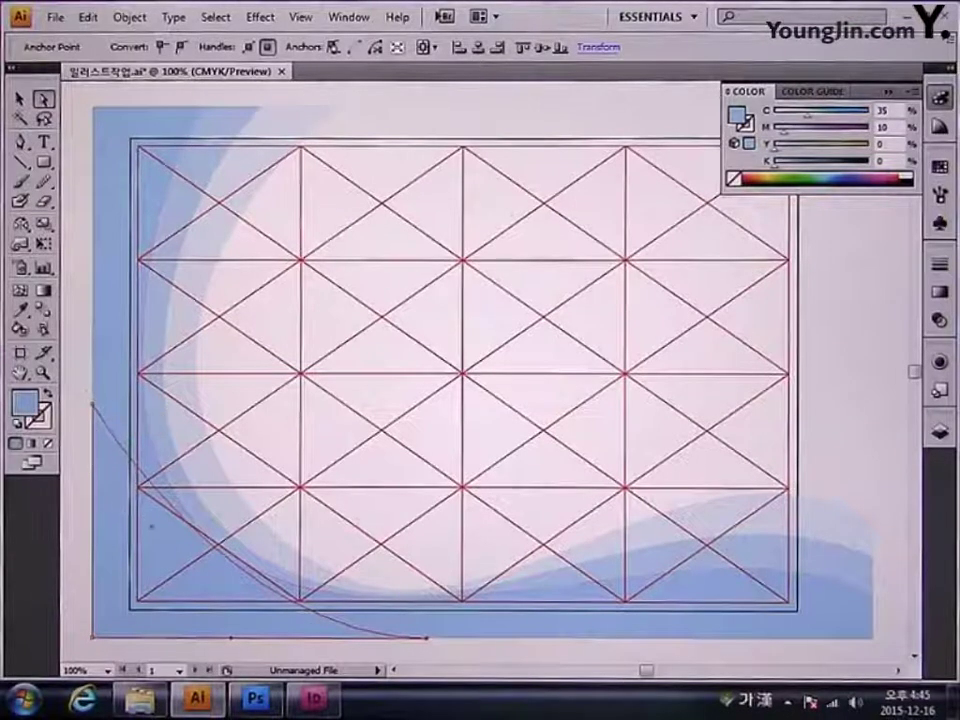
- Deepen the fourth shape's concave curve by adjusting its curve handles, and extend its bottom-edge anchor further right
left_click_drag(197, 542, 185, 563)
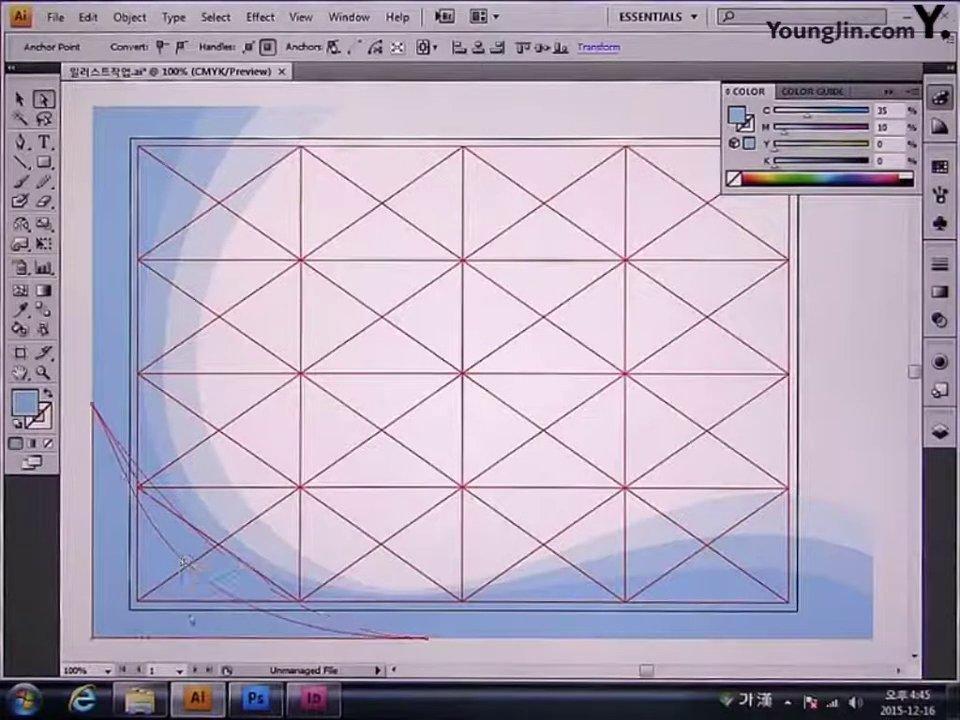
left_click_drag(427, 642, 453, 640)
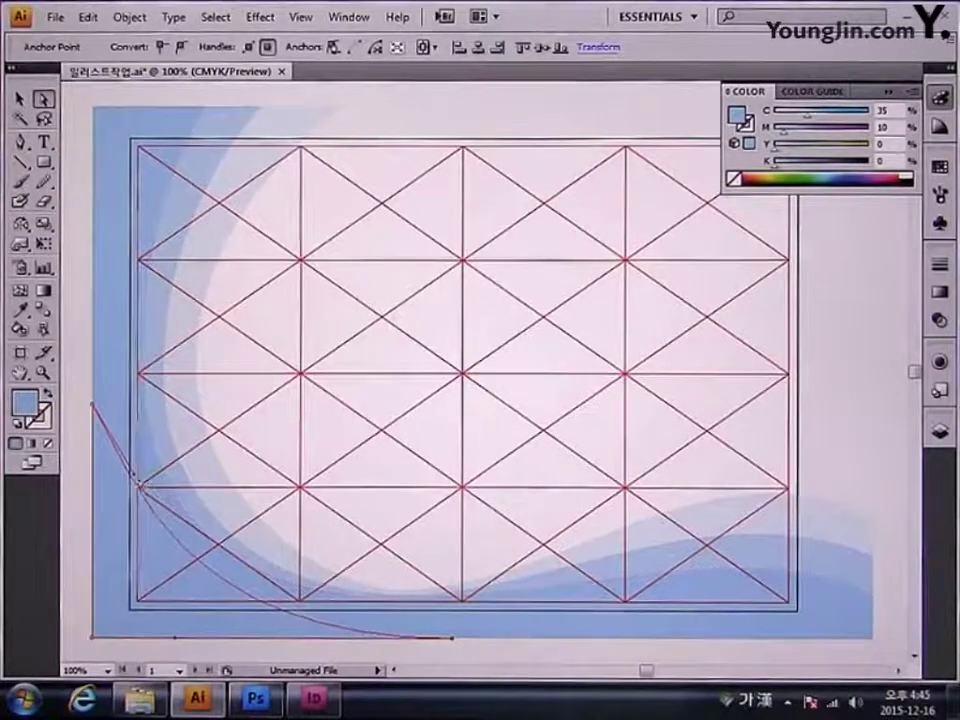
left_click_drag(134, 498, 135, 500)
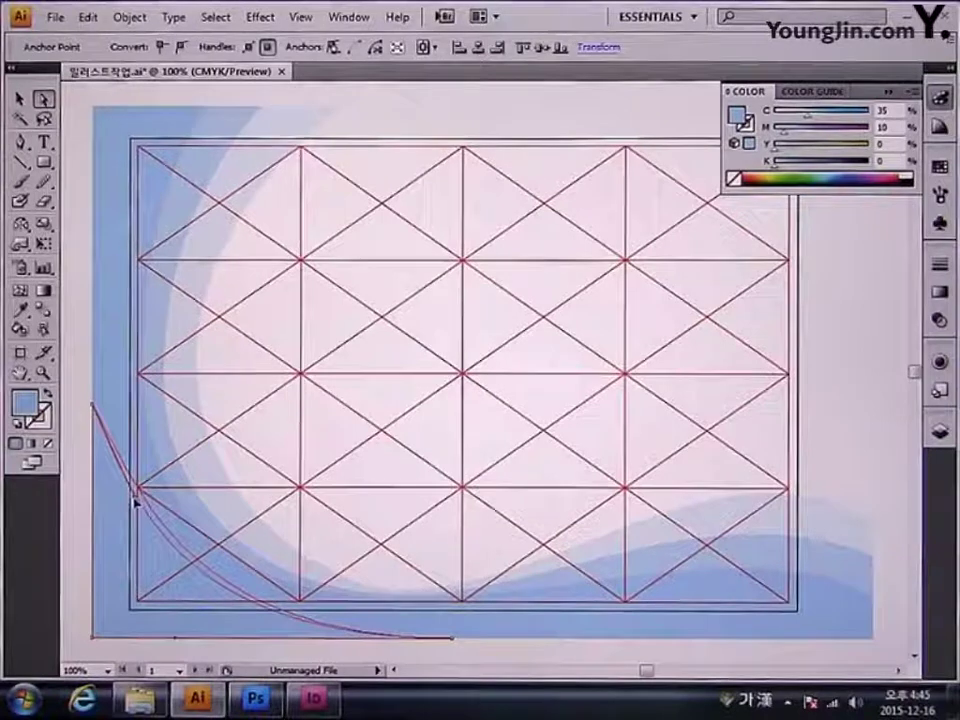
left_click_drag(207, 562, 207, 560)
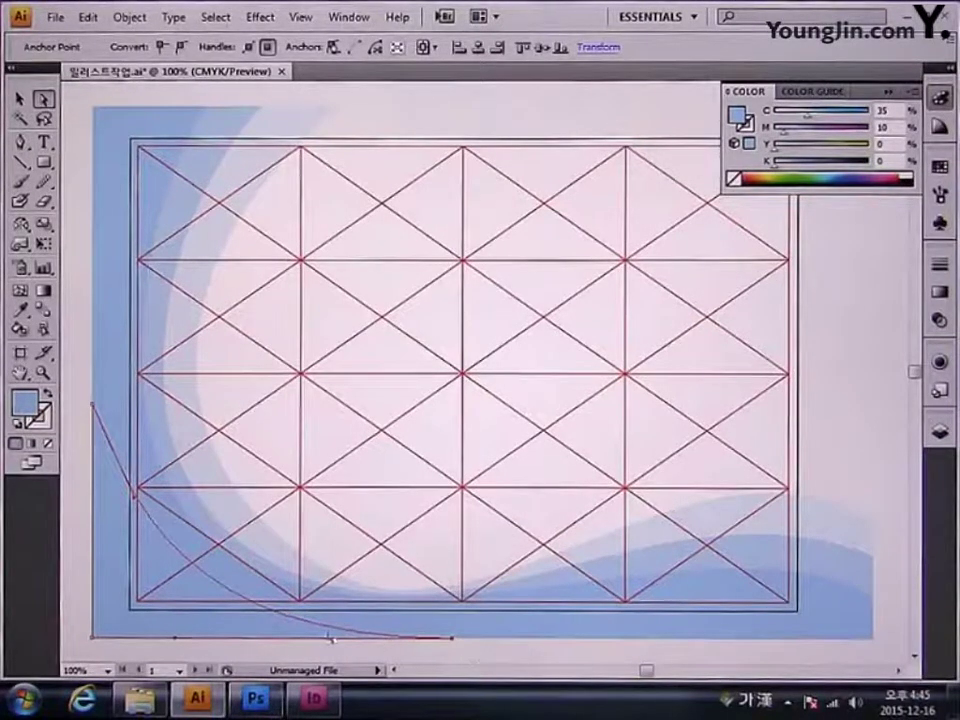
left_click_drag(321, 627, 327, 627)
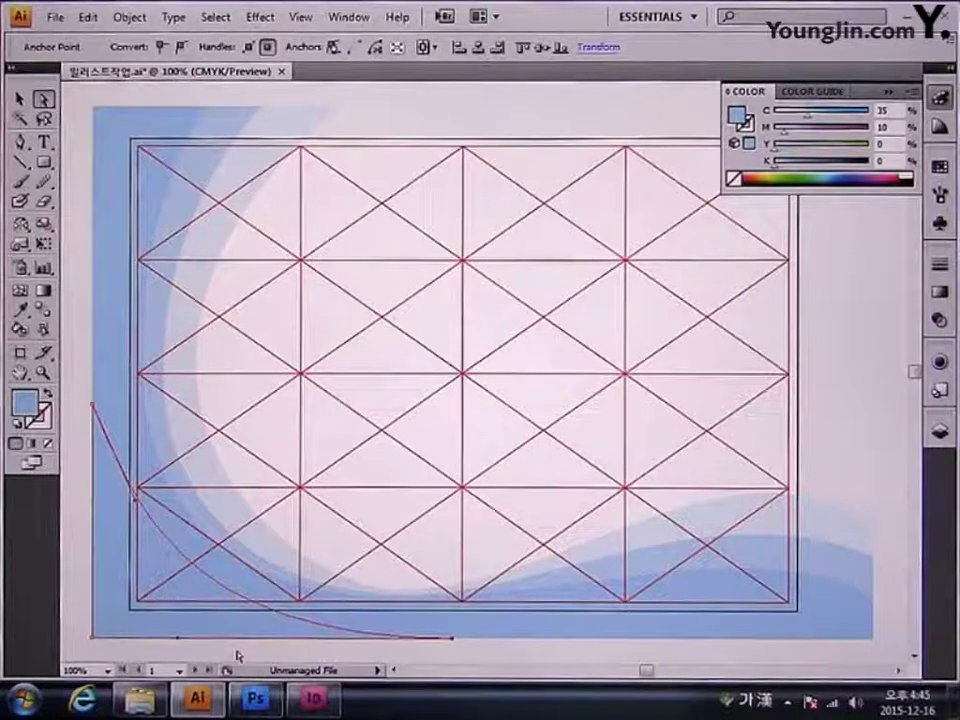
- Fill the fourth shape with C 50, M 20, Y 0, K 0
double_click(26, 405)
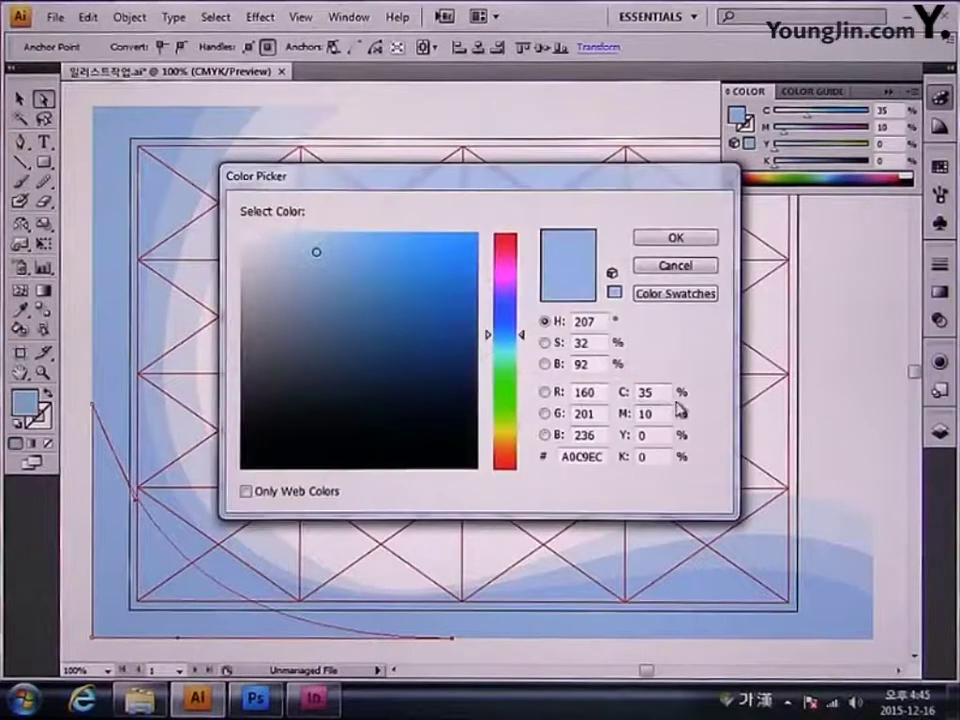
double_click(648, 393)
type("50")
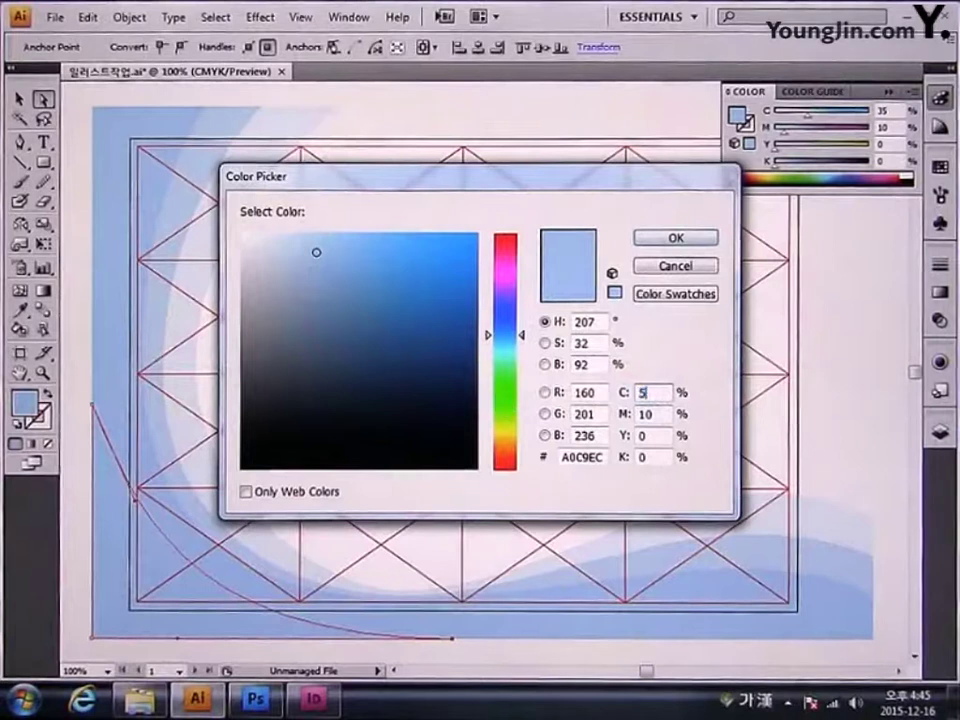
key("Tab")
type("20")
key("Tab")
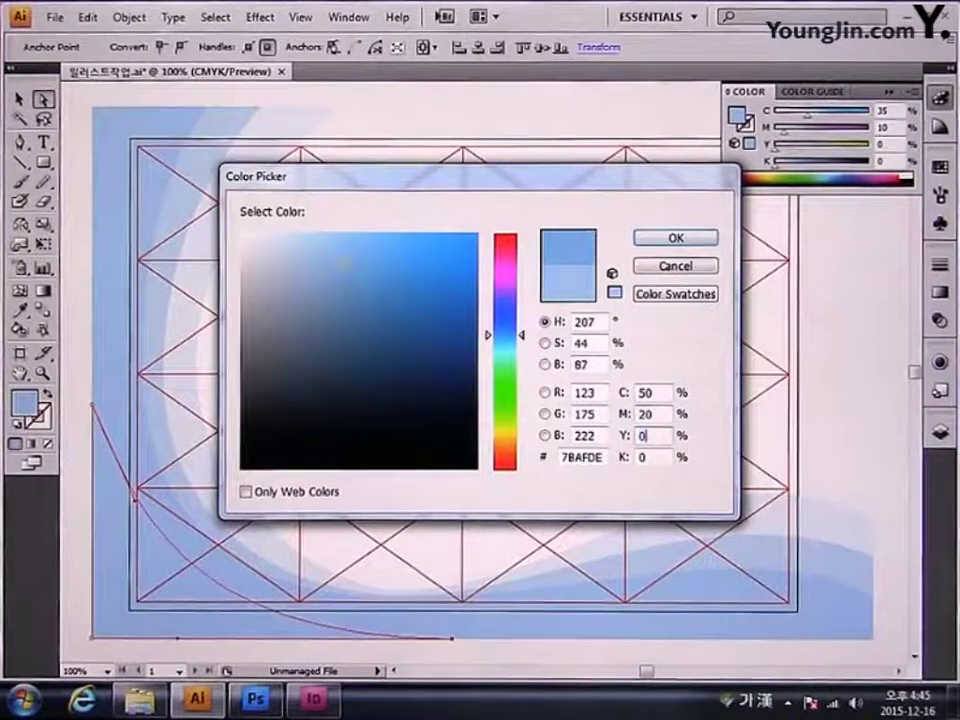
key("Return")
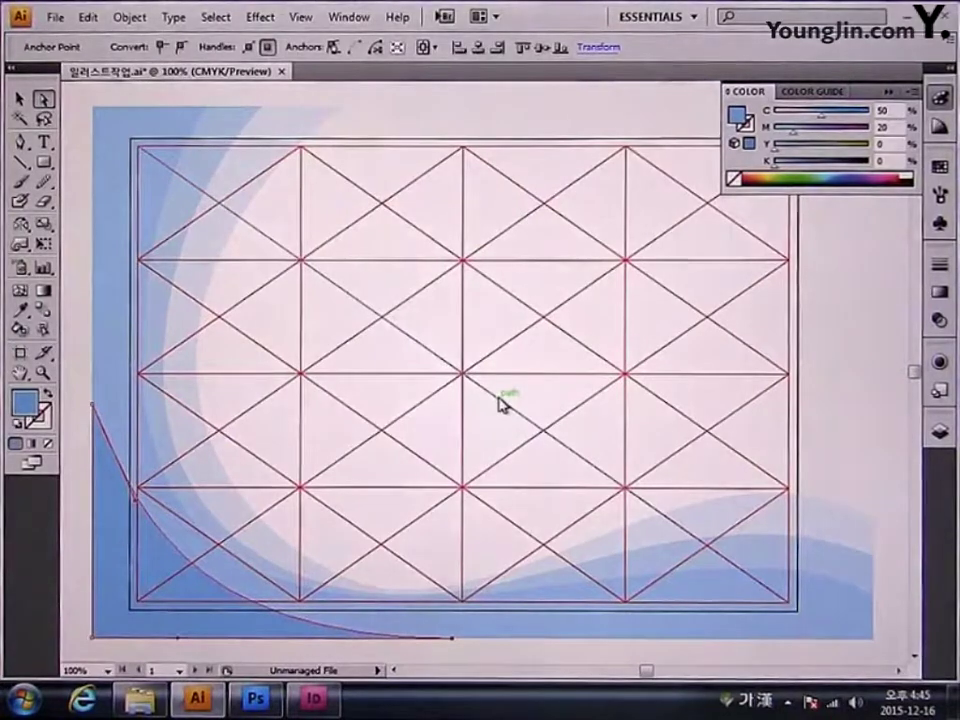
- Draw a rectangle matching the outer black frame around the grid, and set its fill to none
left_click(44, 164)
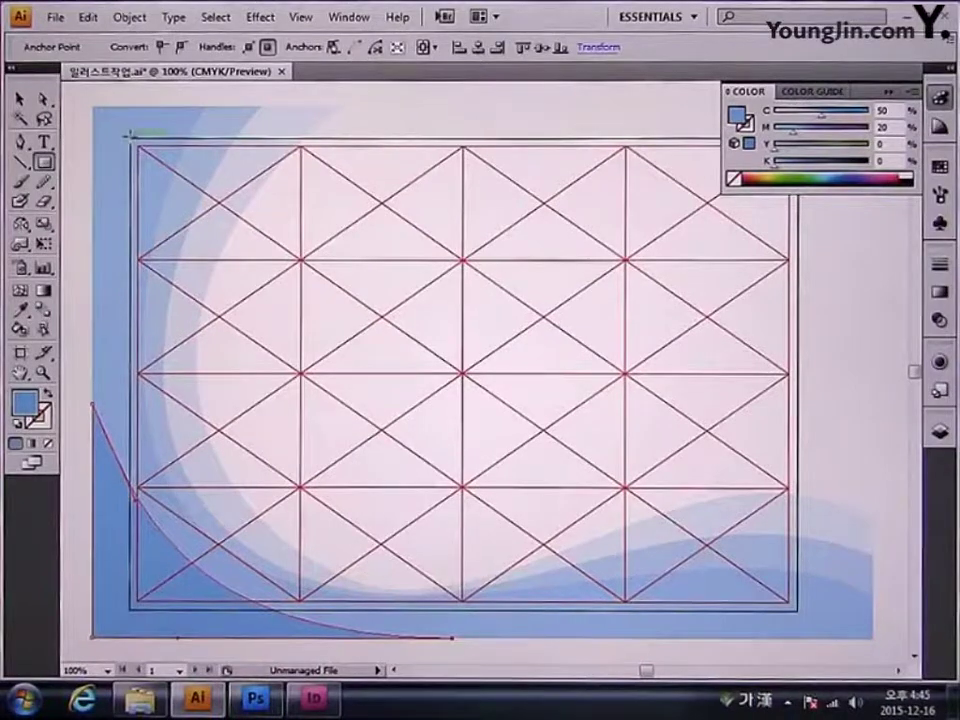
left_click_drag(128, 133, 798, 607)
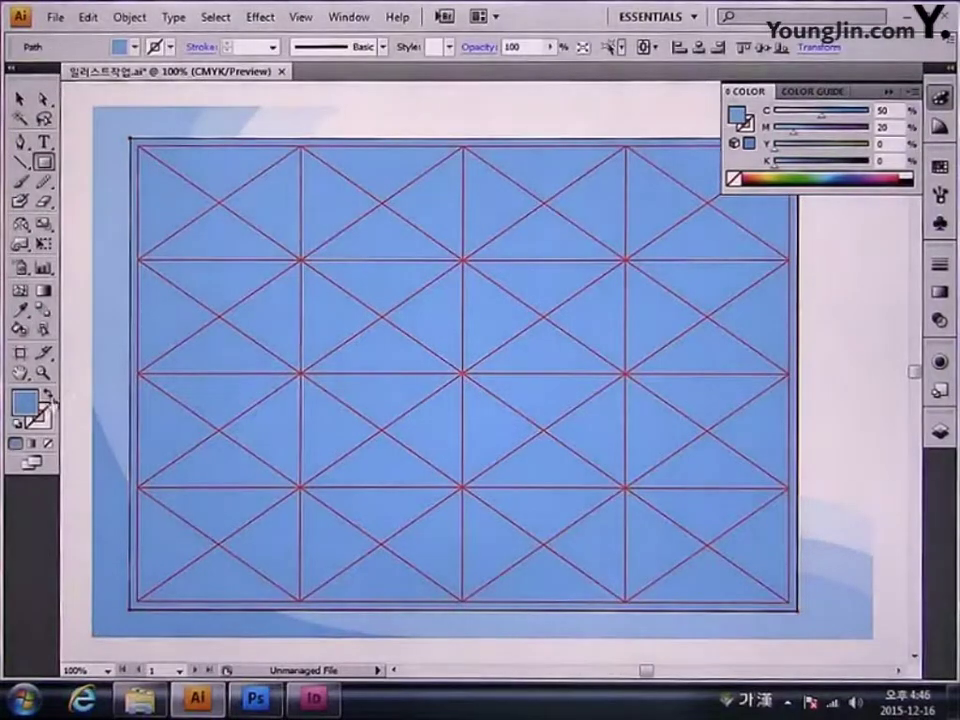
left_click(38, 416)
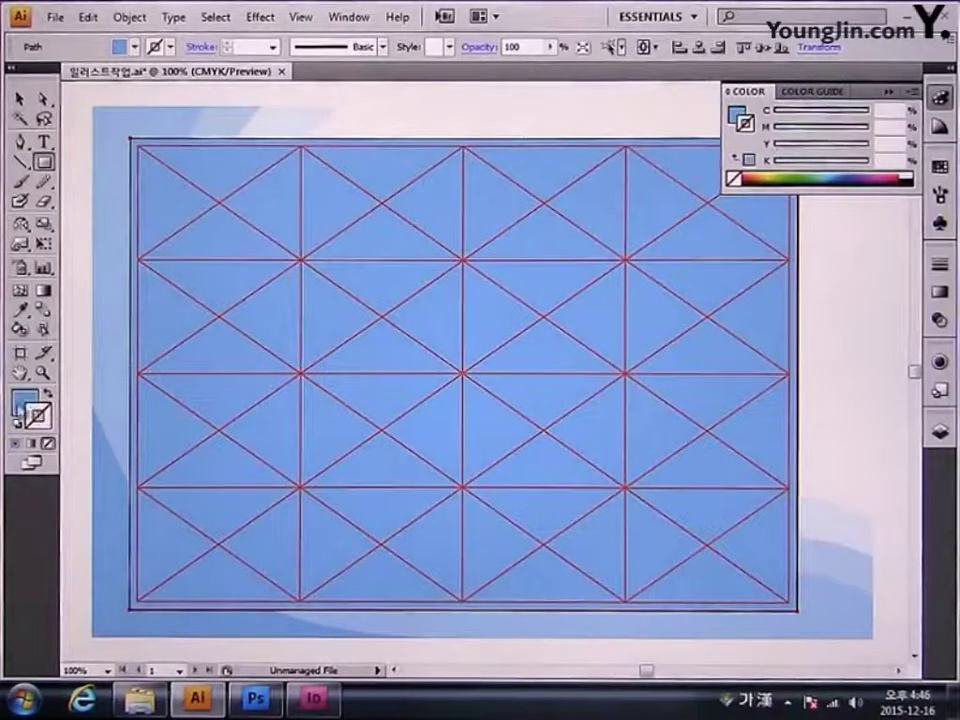
double_click(24, 402)
left_click_drag(323, 267, 279, 268)
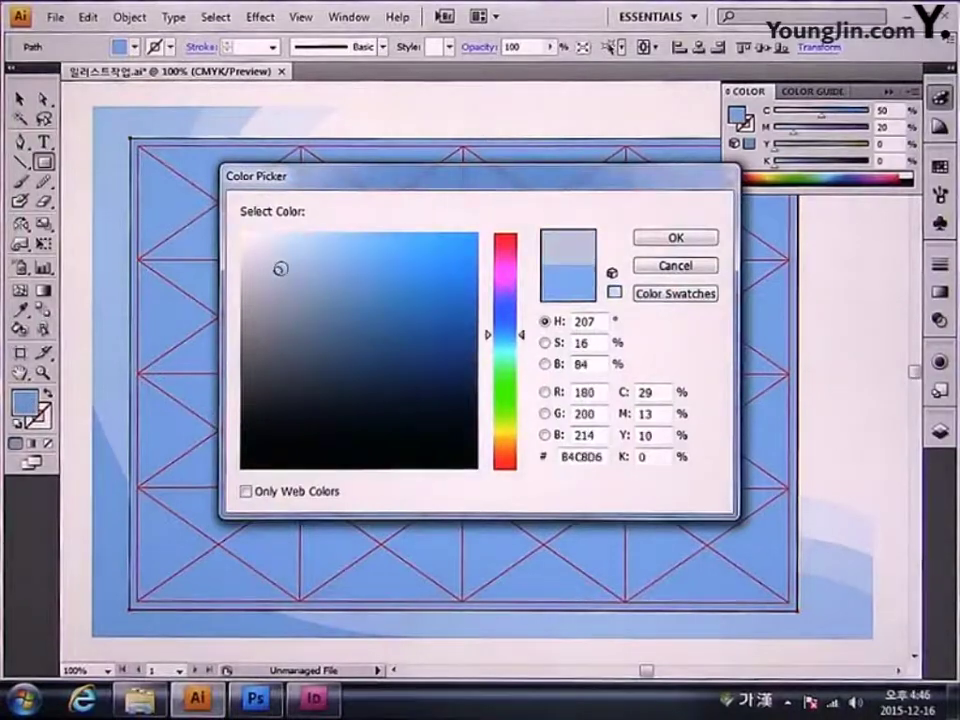
left_click(676, 237)
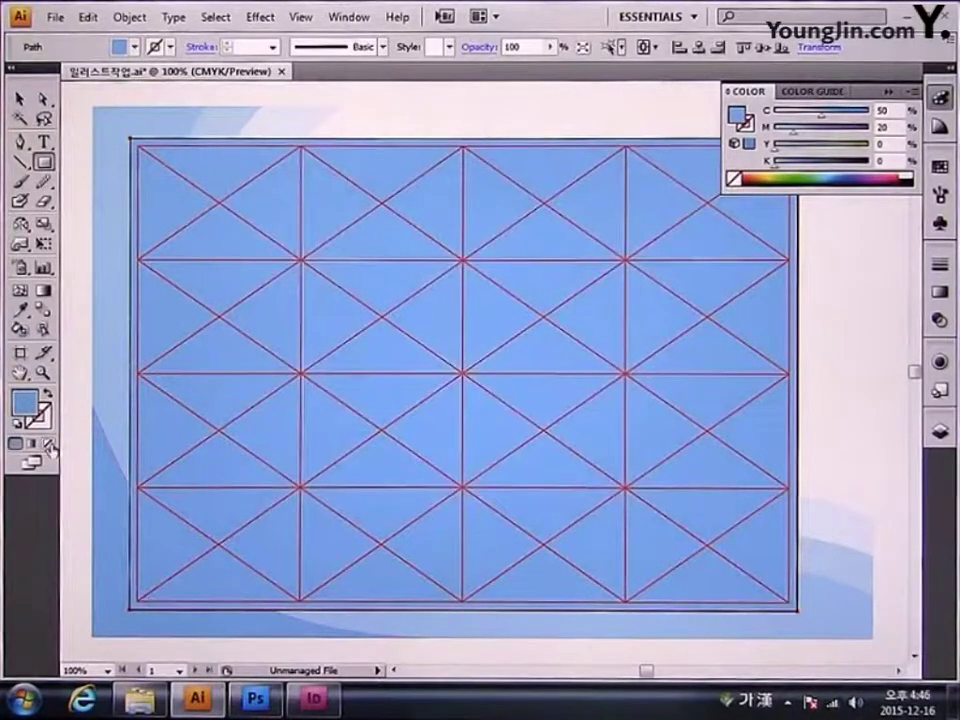
left_click(48, 446)
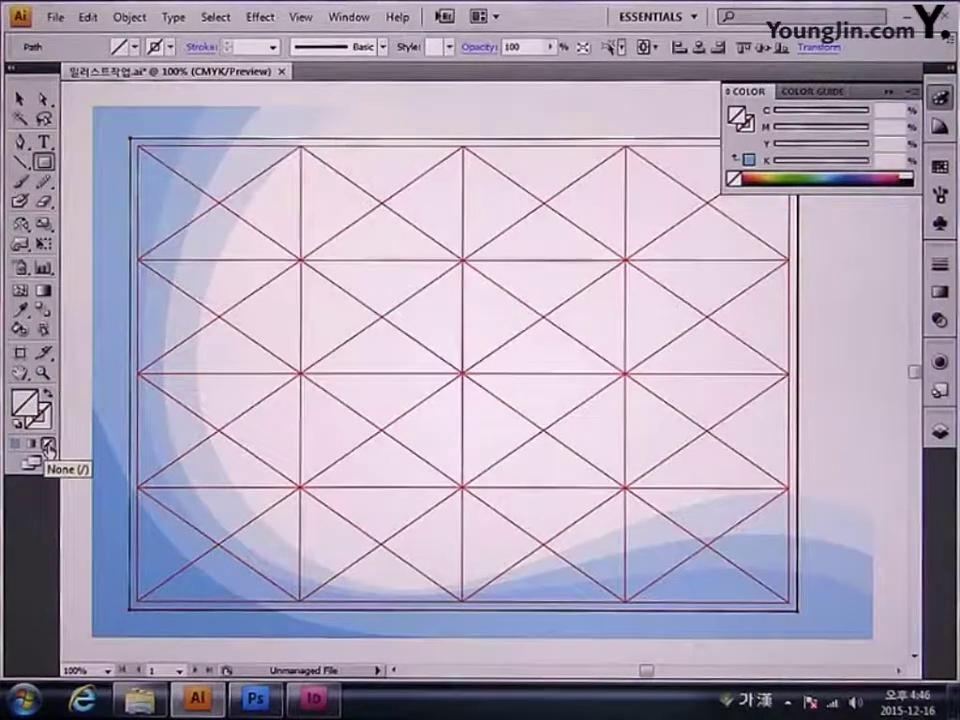
- Select all the wave shapes together with the frame-sized rectangle and trim them to it with Pathfinder Crop
key("ctrl+a")
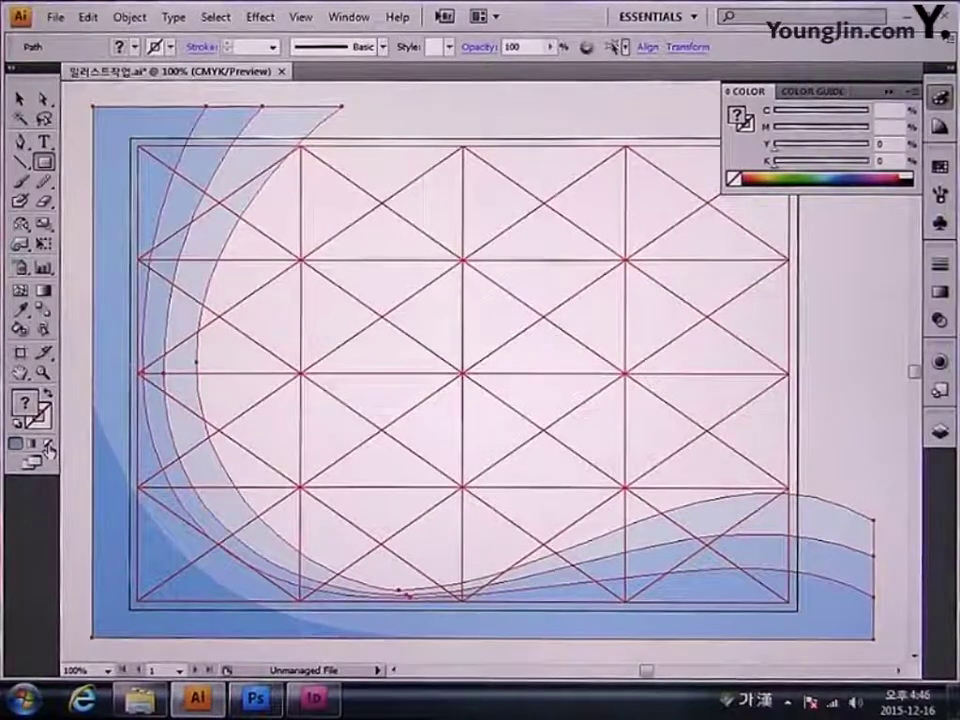
key("ctrl+a")
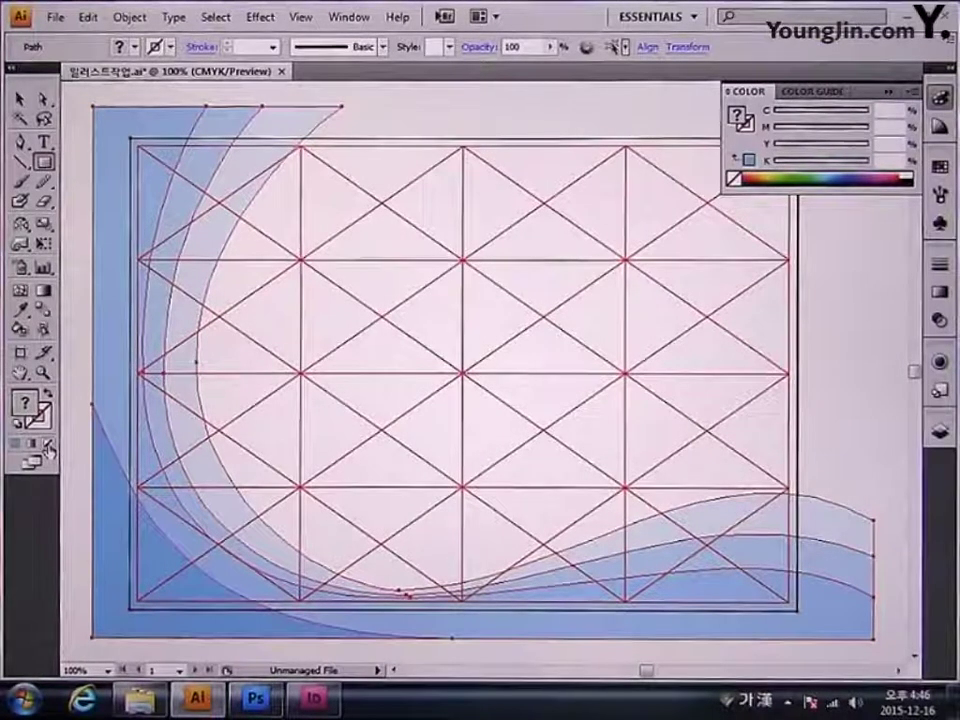
left_click(350, 17)
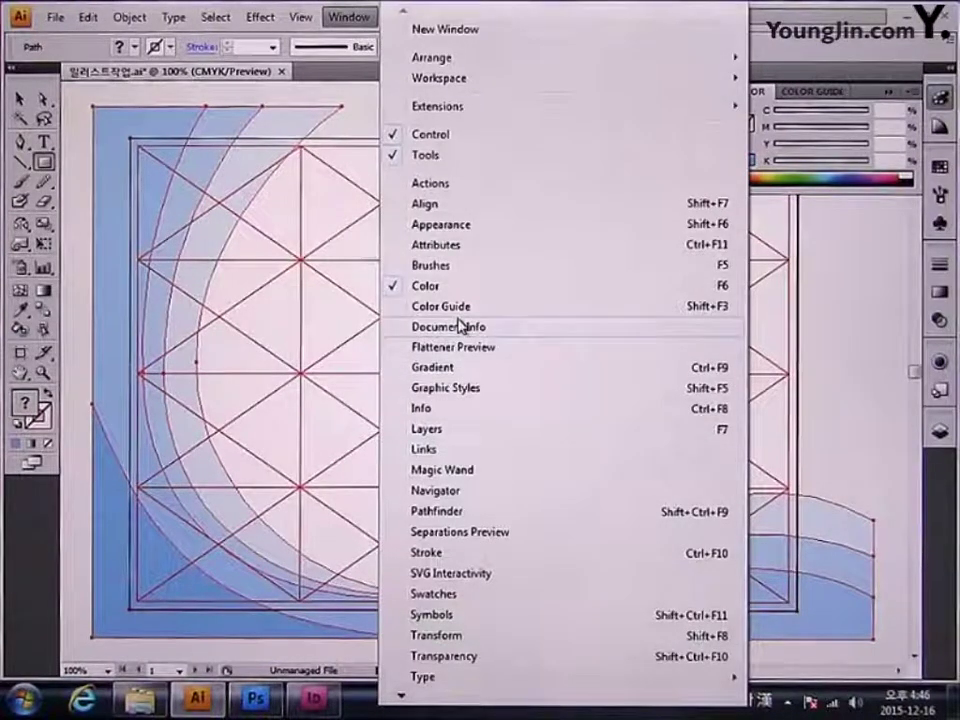
left_click(455, 515)
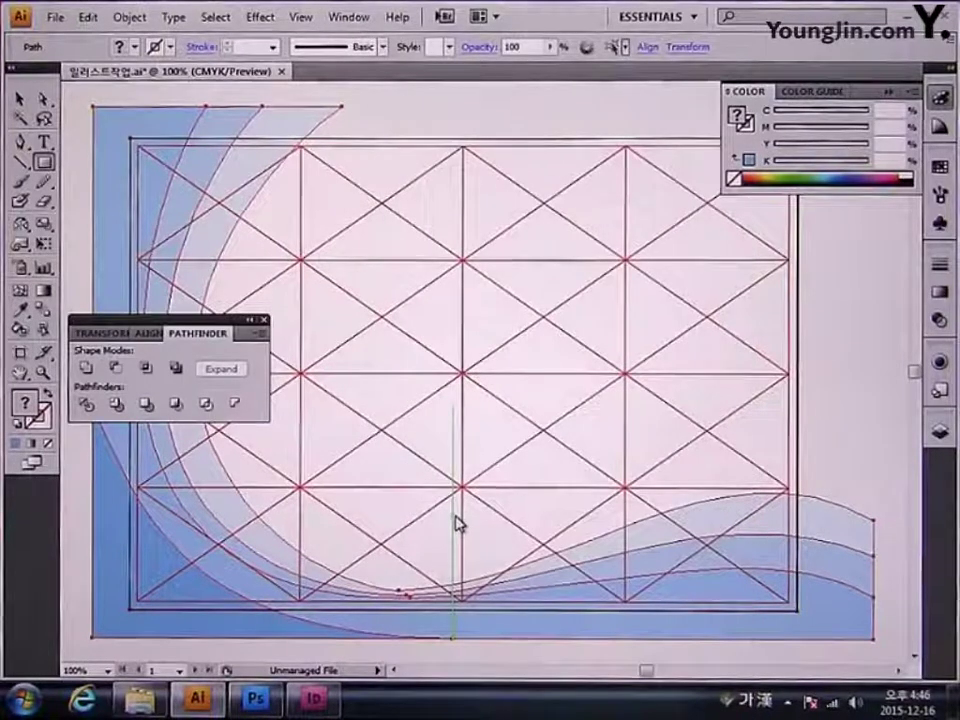
left_click(172, 405)
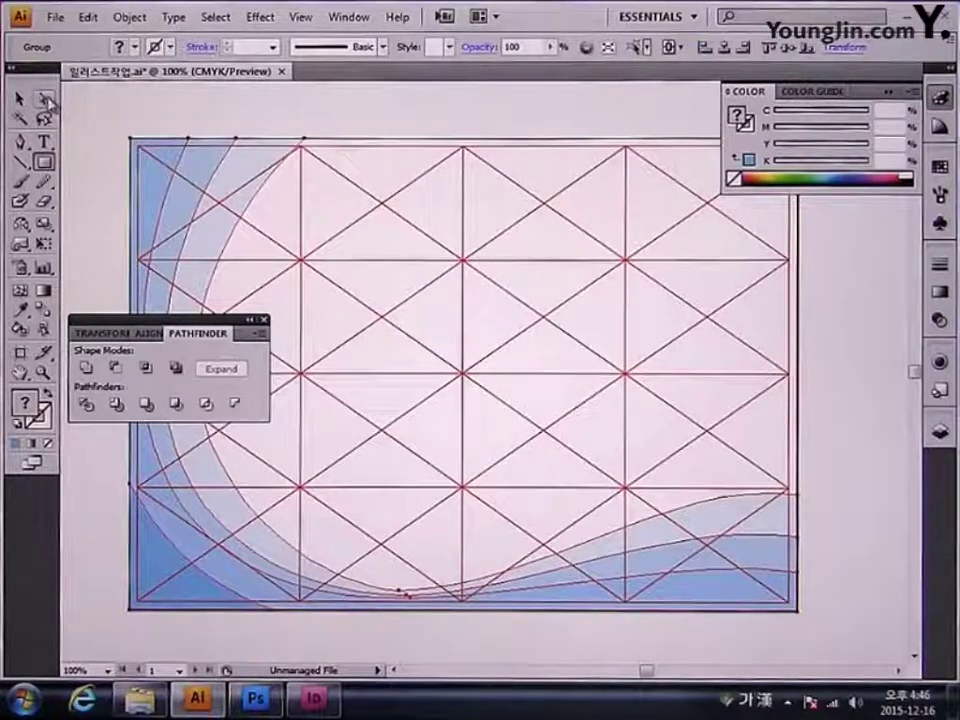
- Deselect the cropped wave artwork and hide the Pathfinder and Color controls
left_click(45, 100)
left_click_drag(405, 113, 824, 387)
left_click(818, 385)
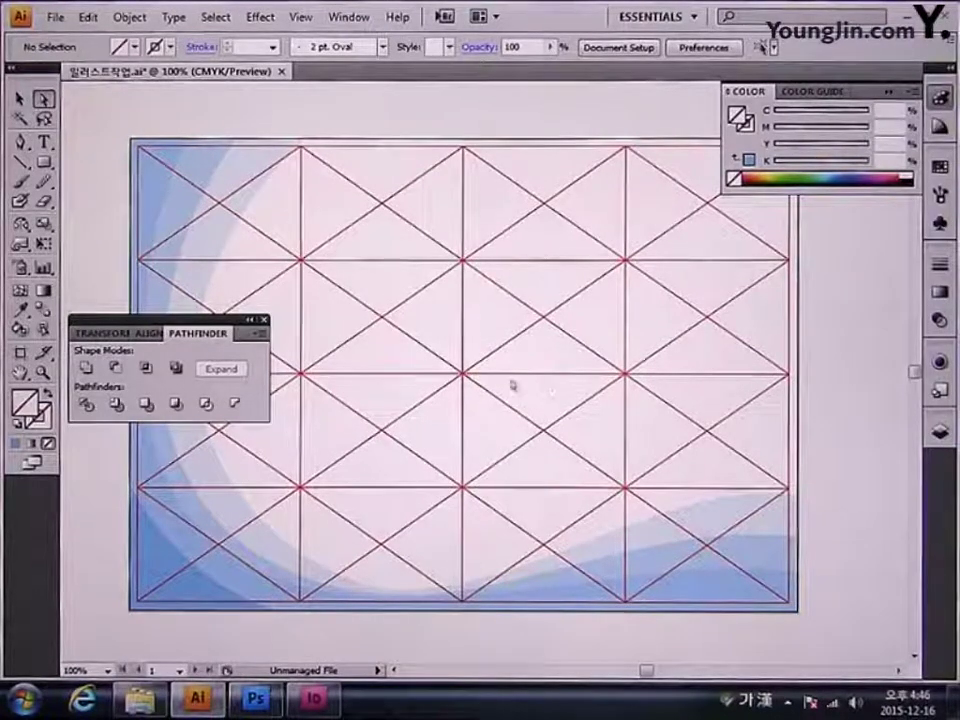
key("ctrl+shift+F9")
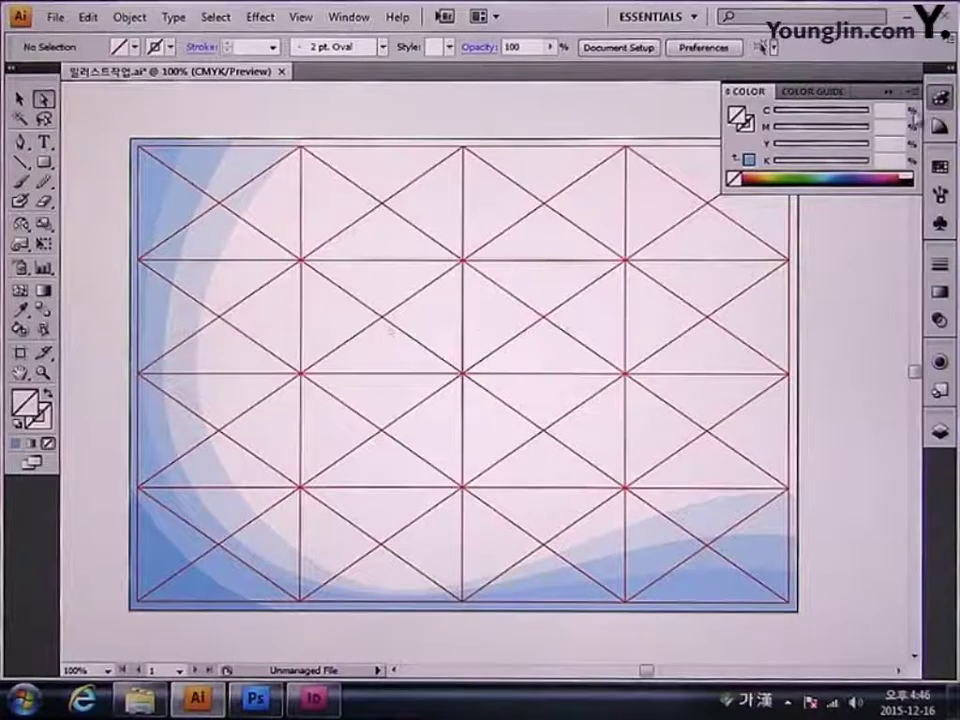
left_click(937, 100)
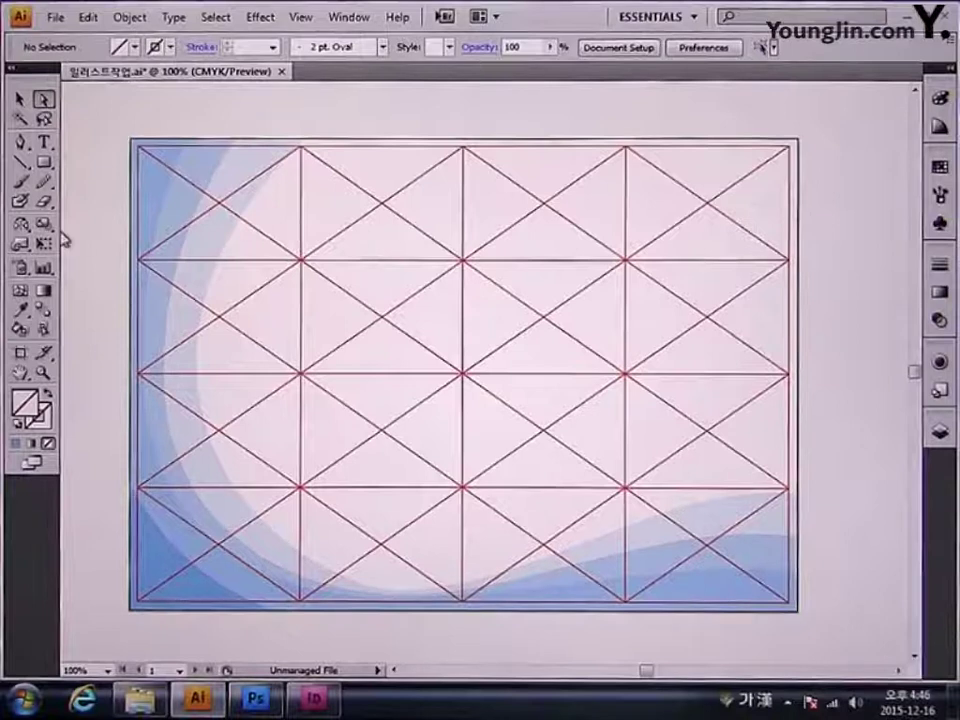
- Set the fill for a new Pen shape to dark blue #366182
left_click(22, 143)
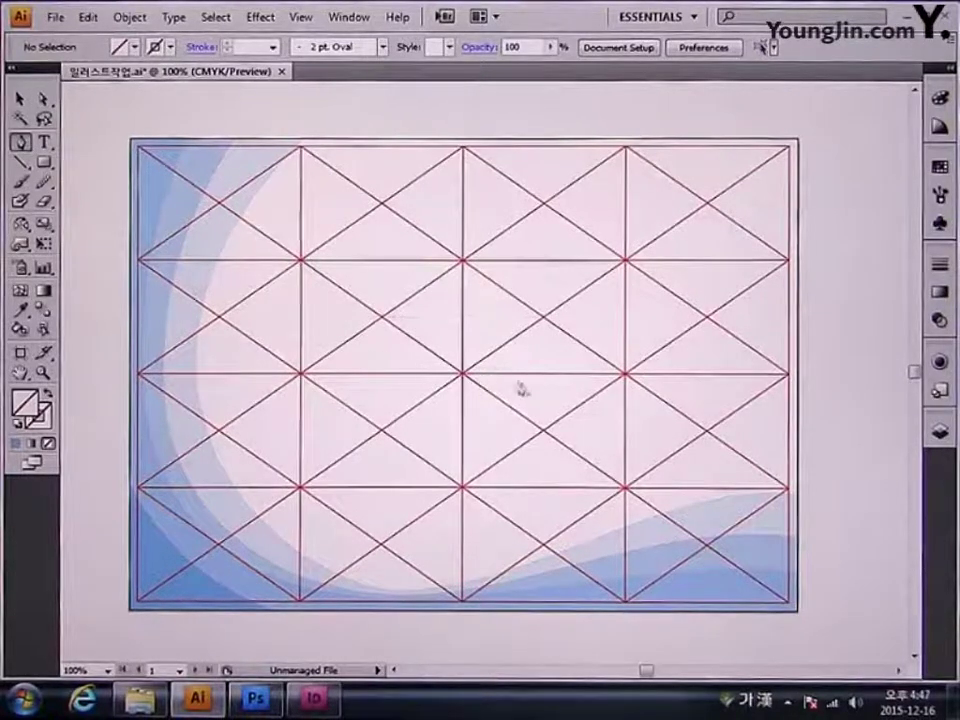
left_click_drag(540, 383, 536, 393)
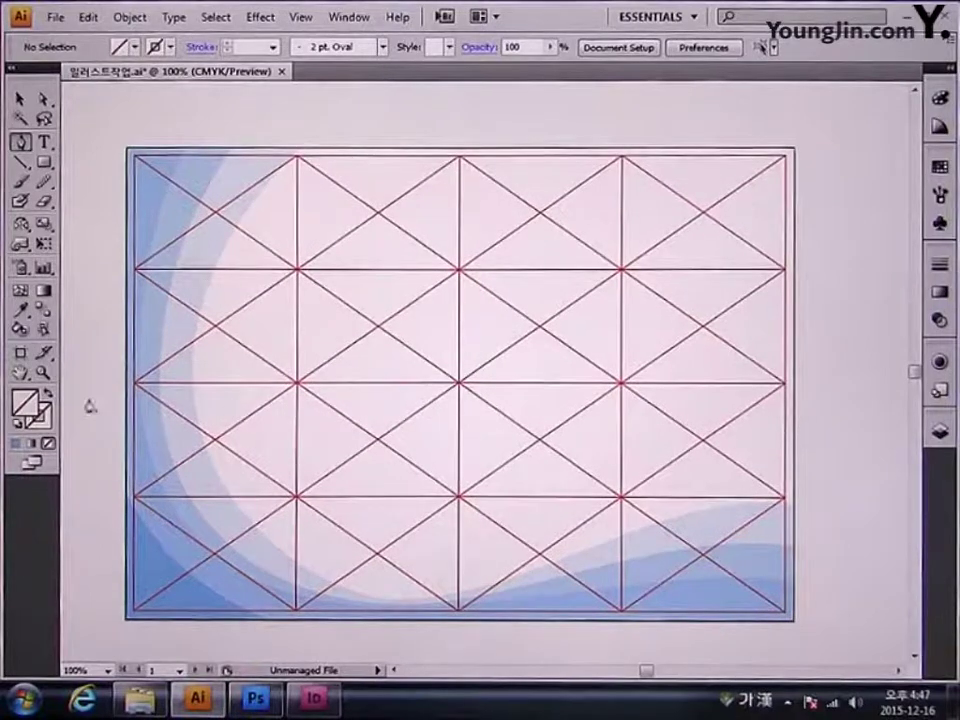
double_click(28, 402)
left_click(381, 348)
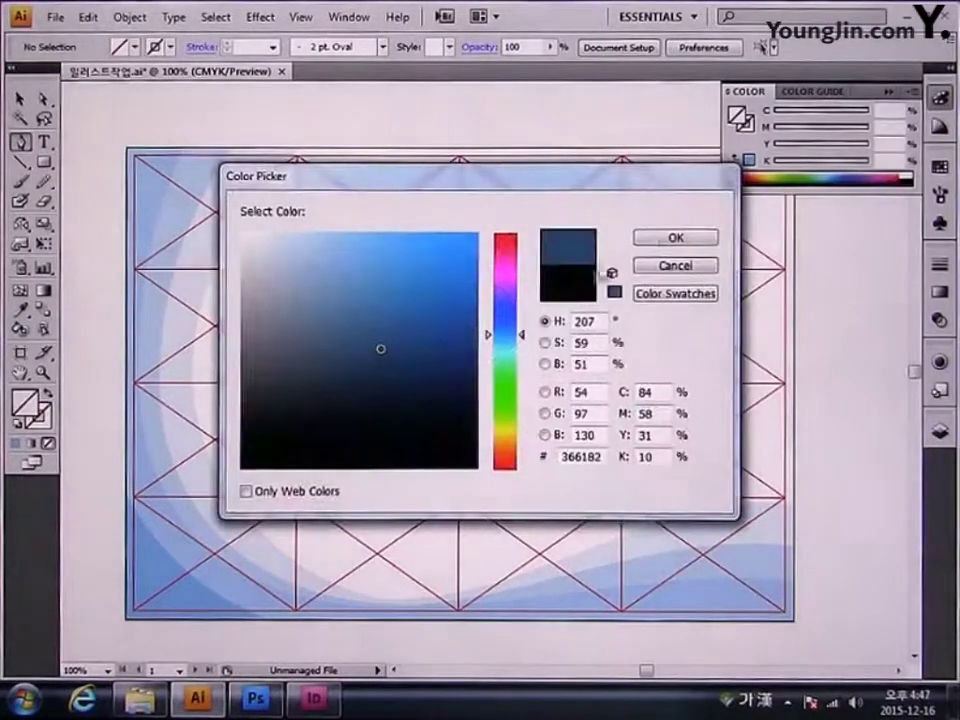
left_click(671, 237)
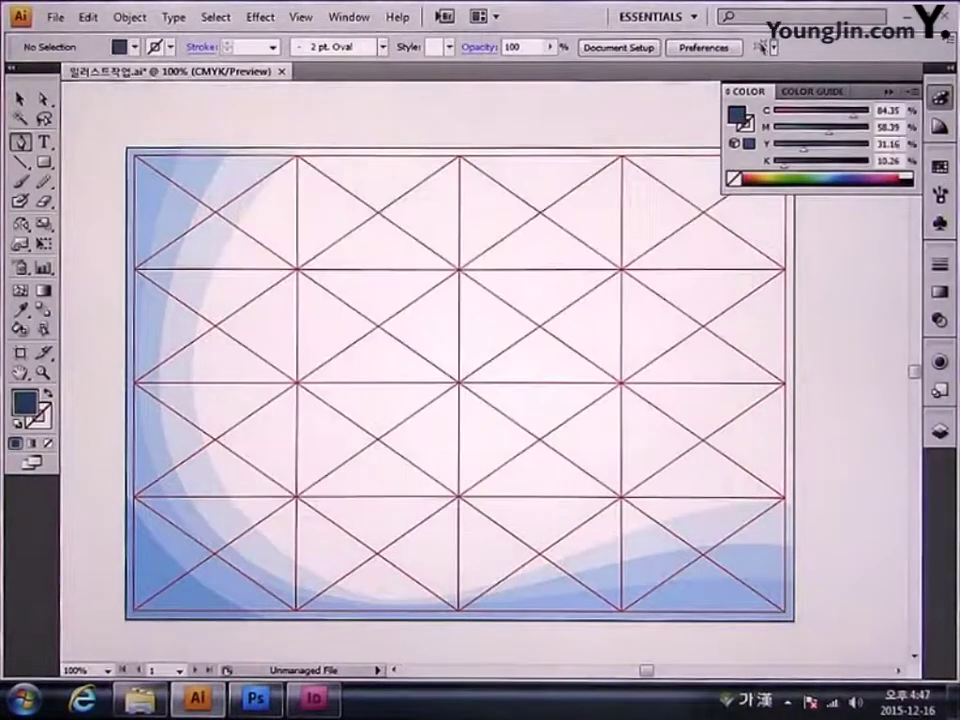
left_click(946, 107)
- Draw a closed dark blue Pen ribbon sweeping from above the artwork's upper-right corner down and left to a hooked tip over the grid
left_click_drag(754, 206, 738, 211)
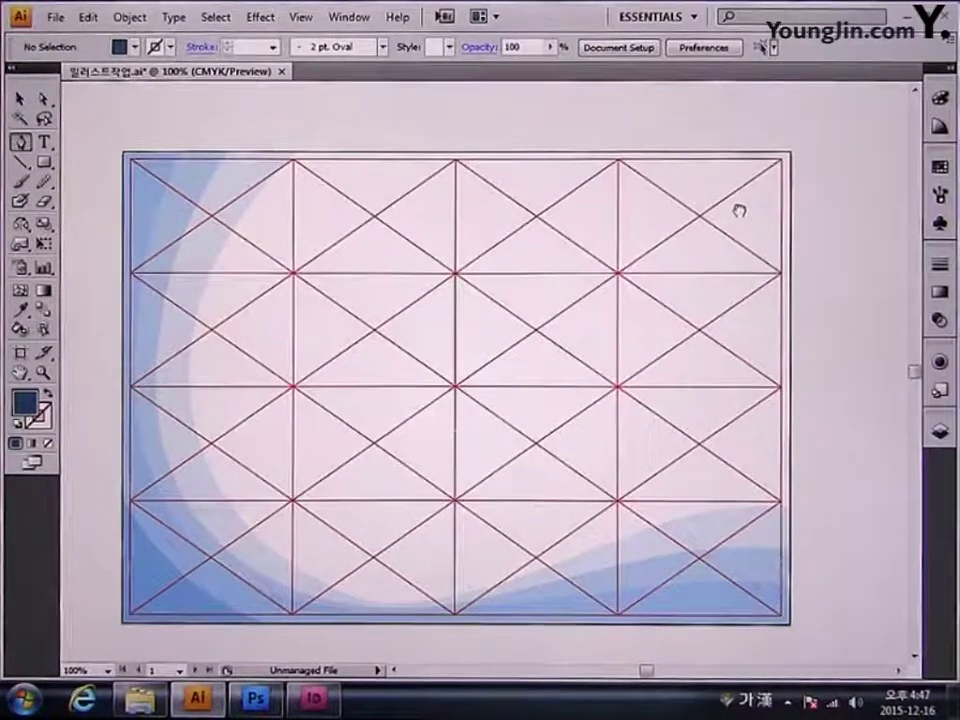
left_click_drag(776, 131, 757, 150)
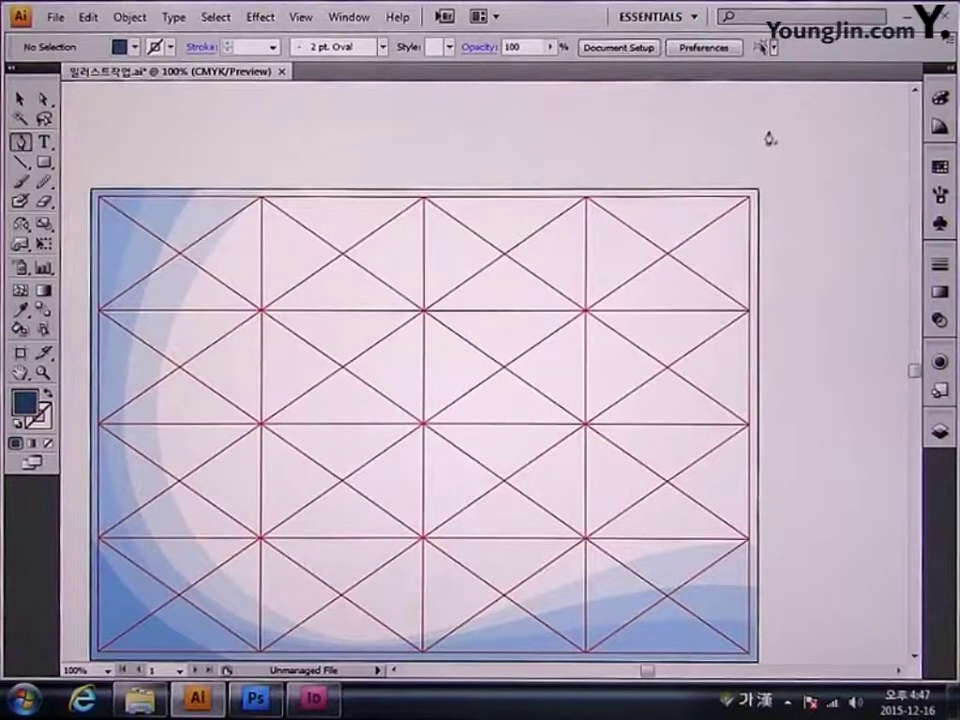
left_click(736, 104)
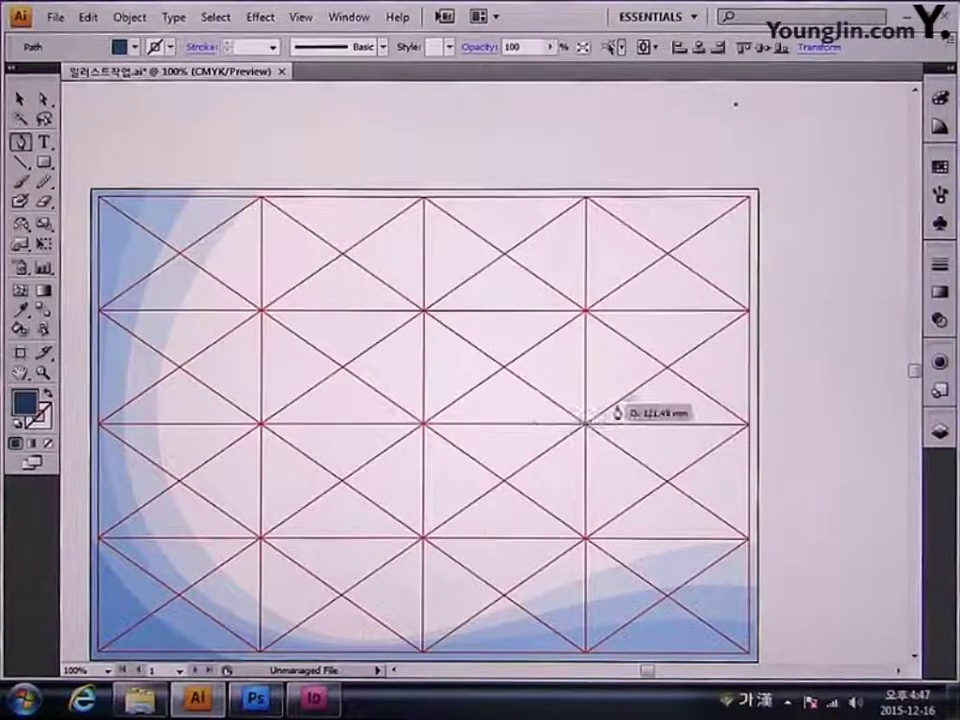
left_click_drag(541, 419, 279, 422)
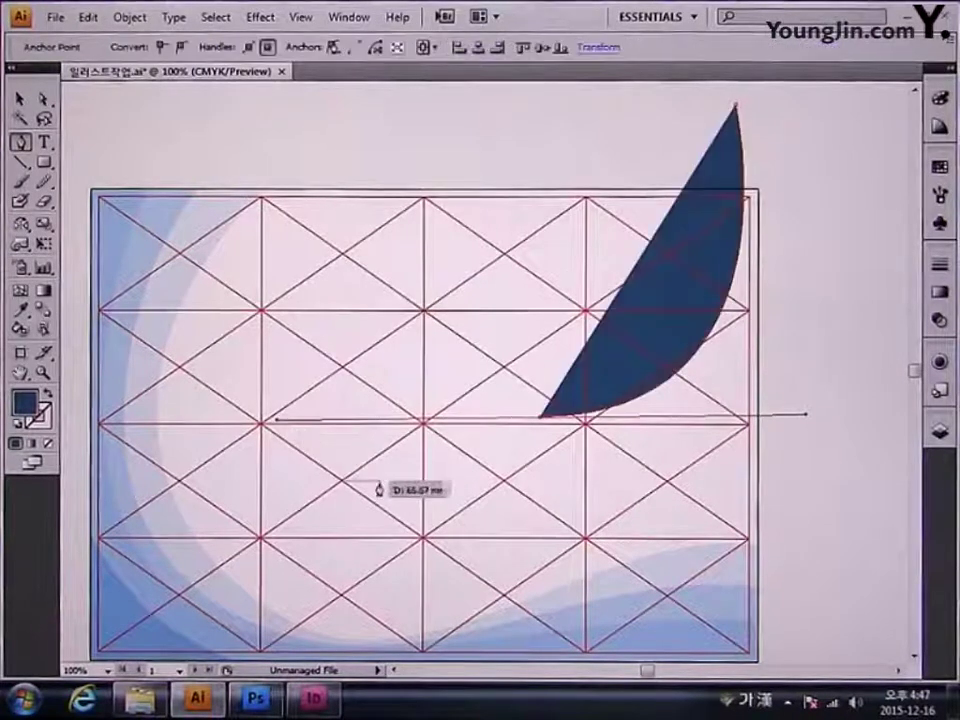
left_click_drag(356, 497, 847, 353)
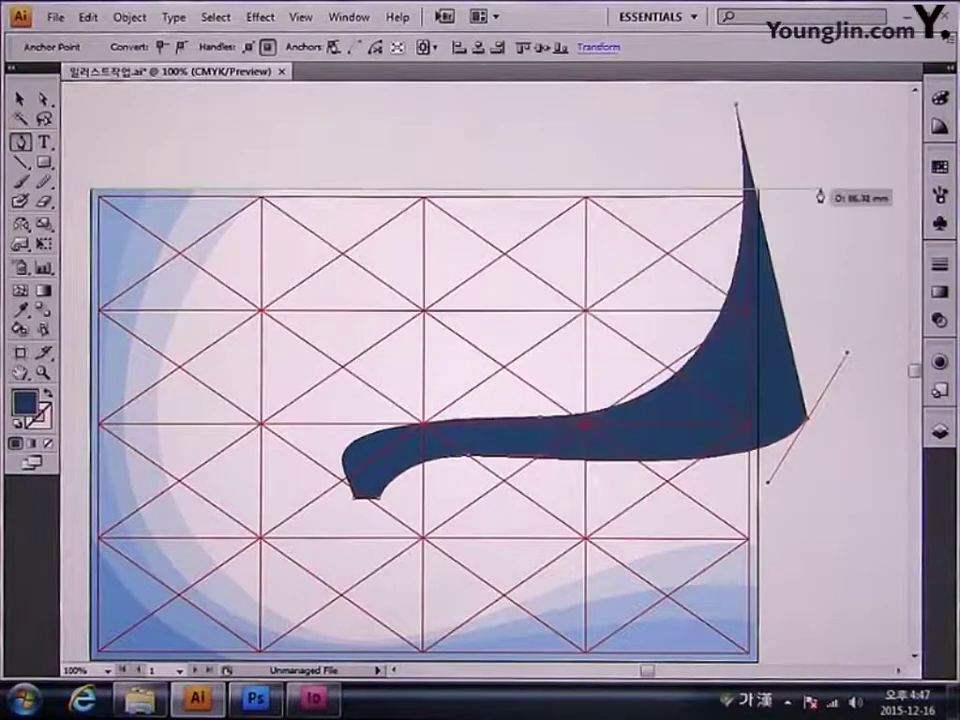
left_click(807, 105)
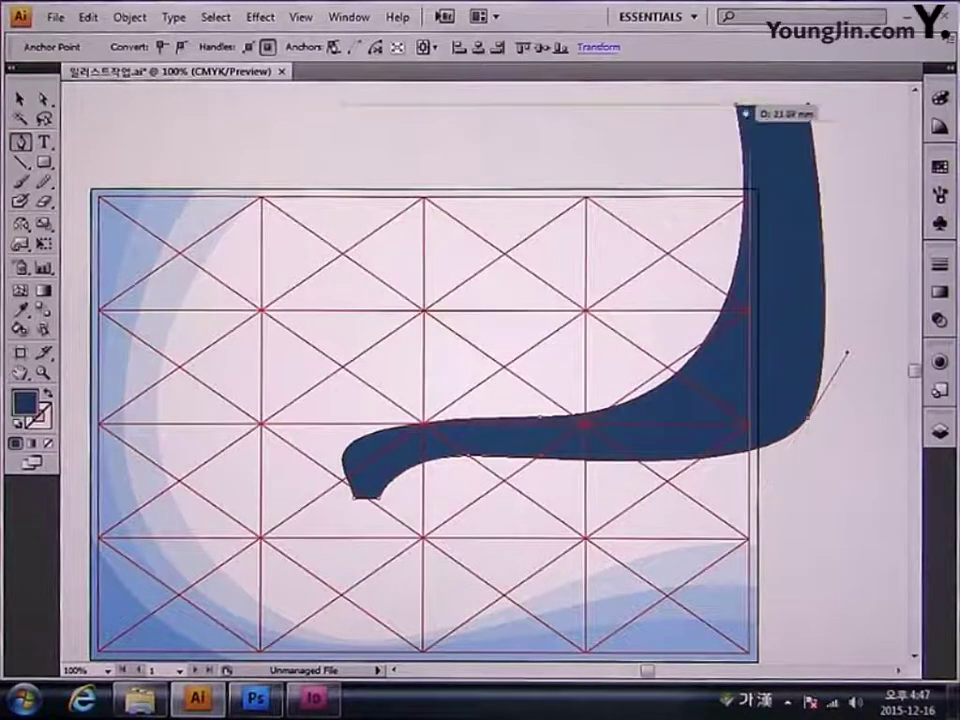
left_click(737, 105)
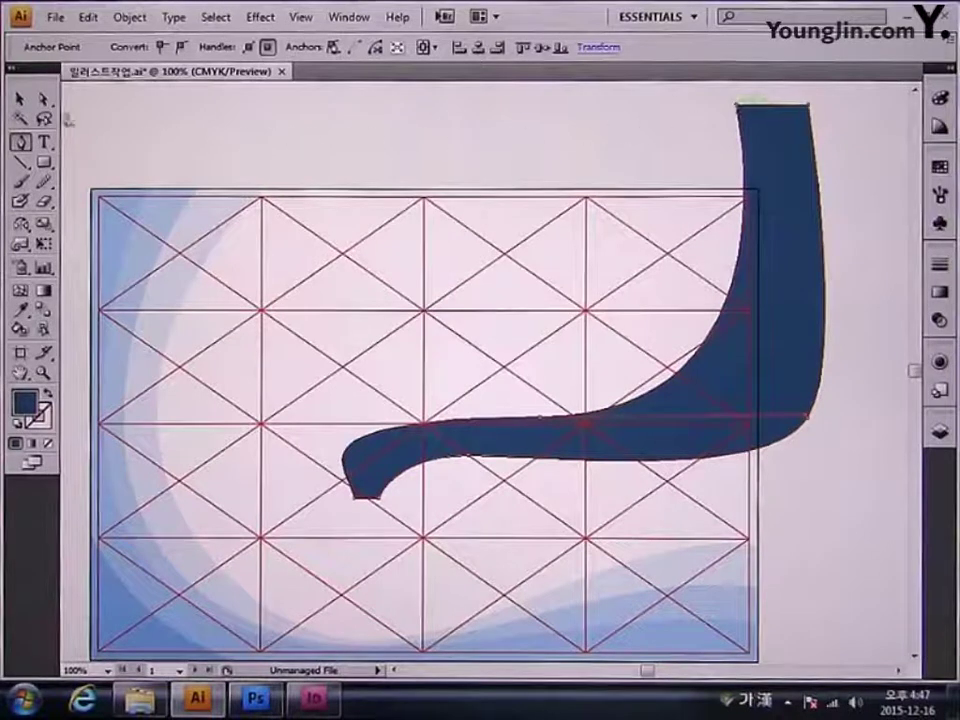
left_click(44, 99)
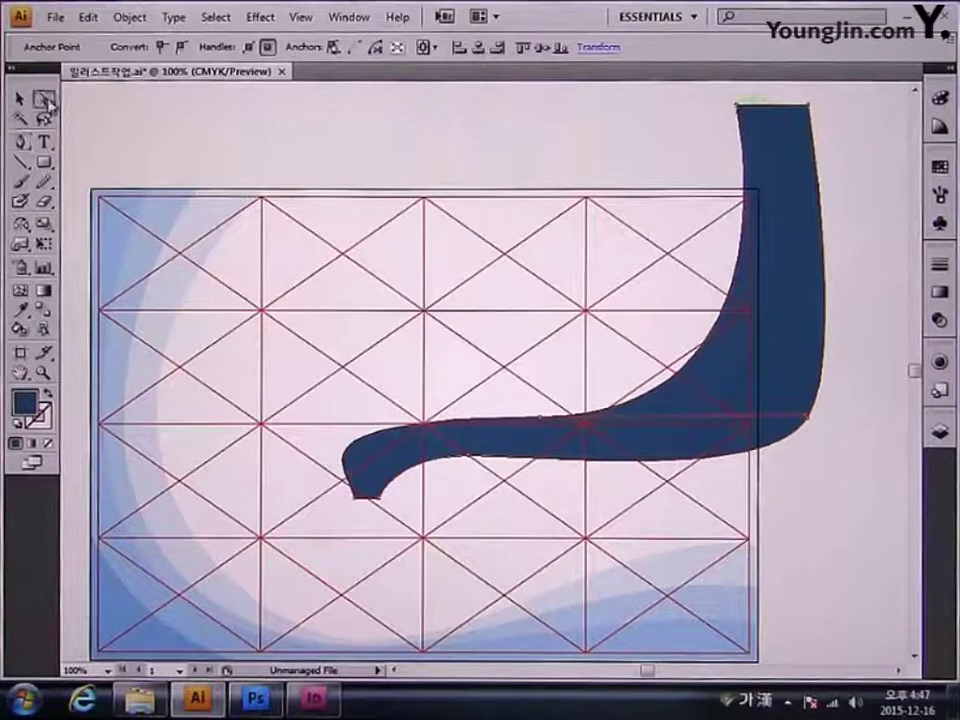
- Flatten the bulging outer curve beside the ribbon's hooked tip by adjusting its direction handle, and turn off Smart Guides
left_click(357, 494)
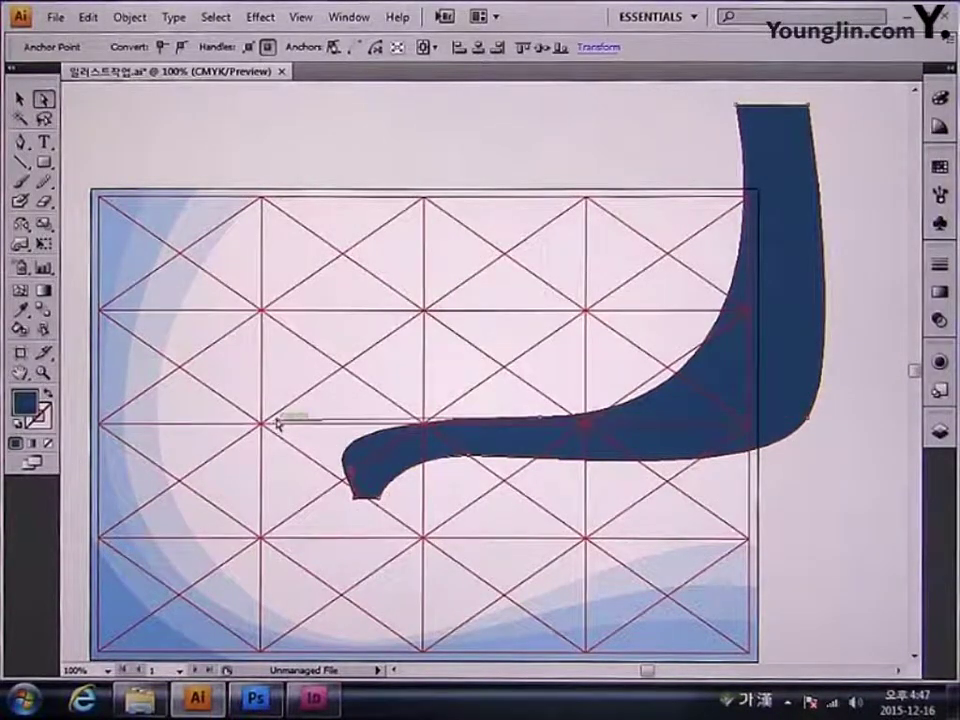
left_click_drag(279, 420, 350, 468)
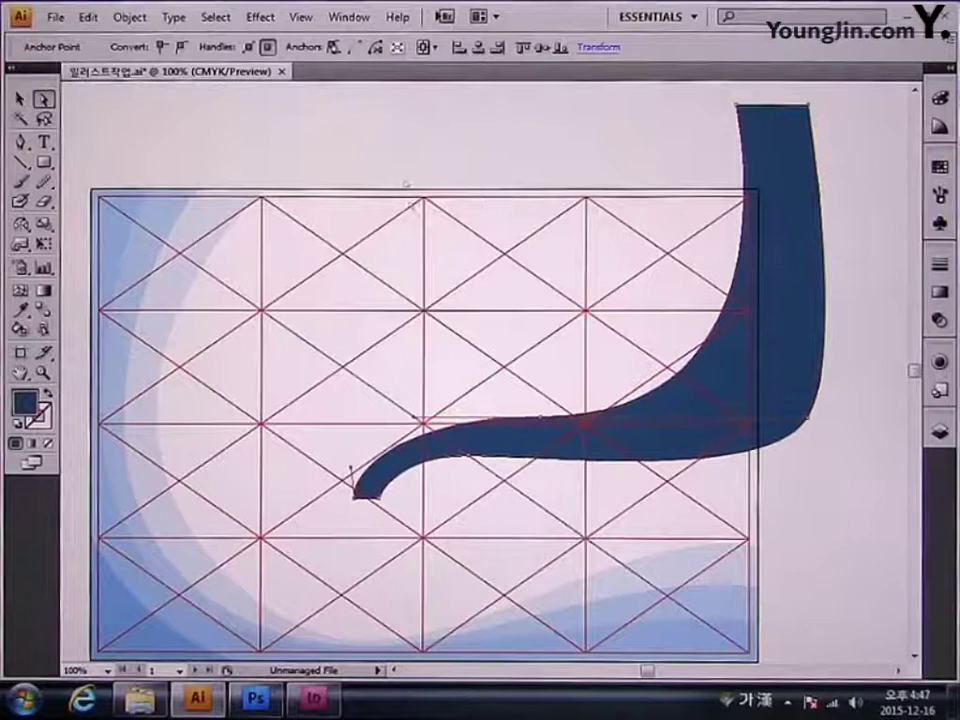
left_click(300, 17)
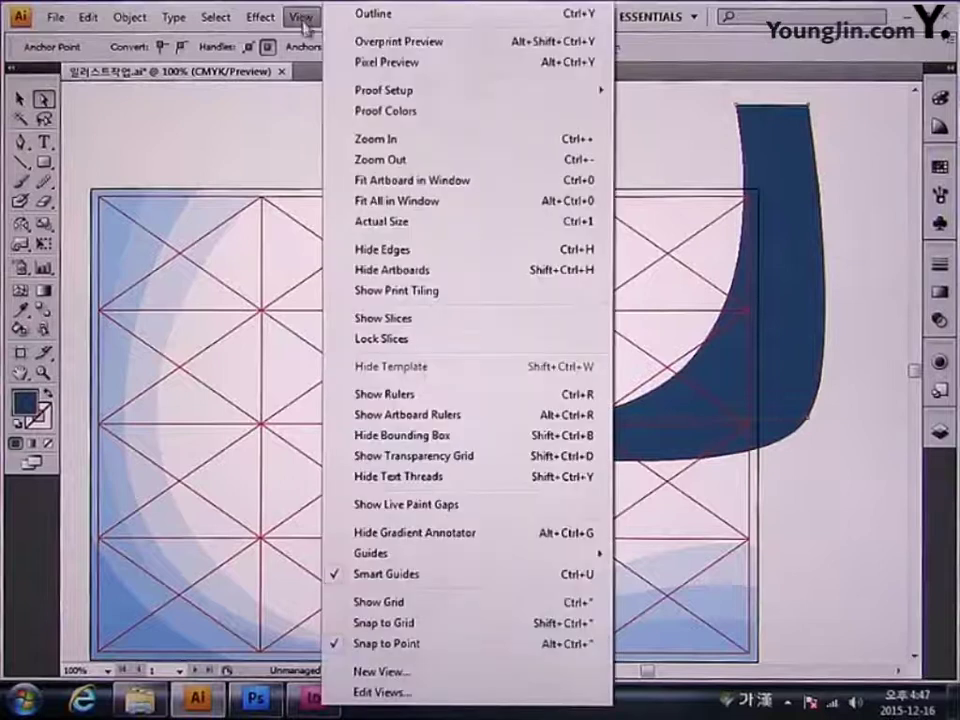
left_click(418, 576)
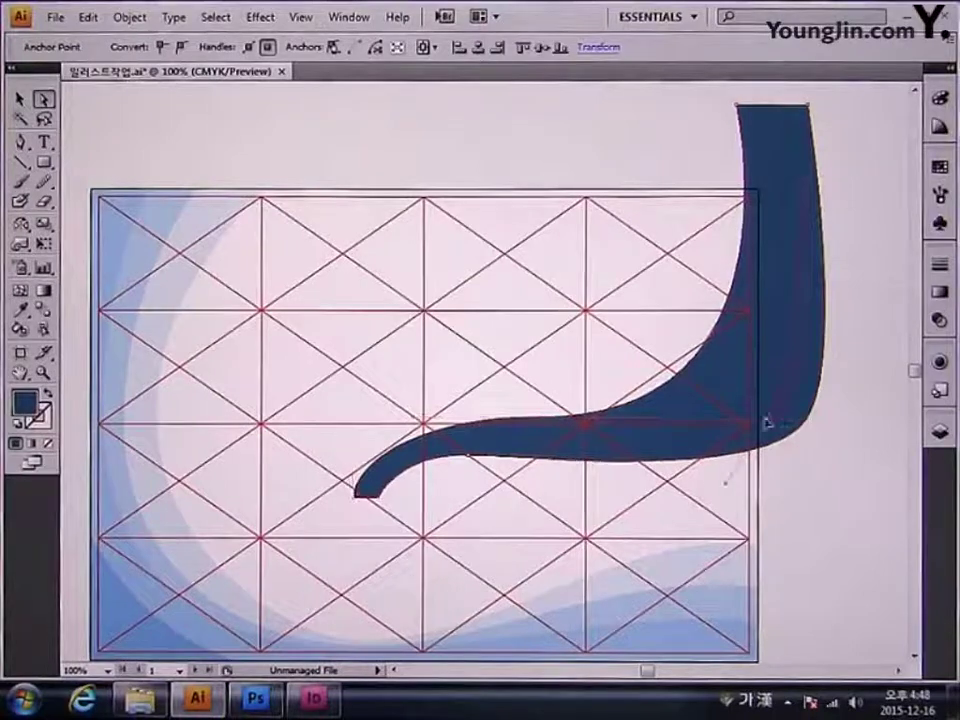
- Shift the anchor at the ribbon's outer lower-right bend slightly outward and up, and steepen its direction handles
left_click(808, 421)
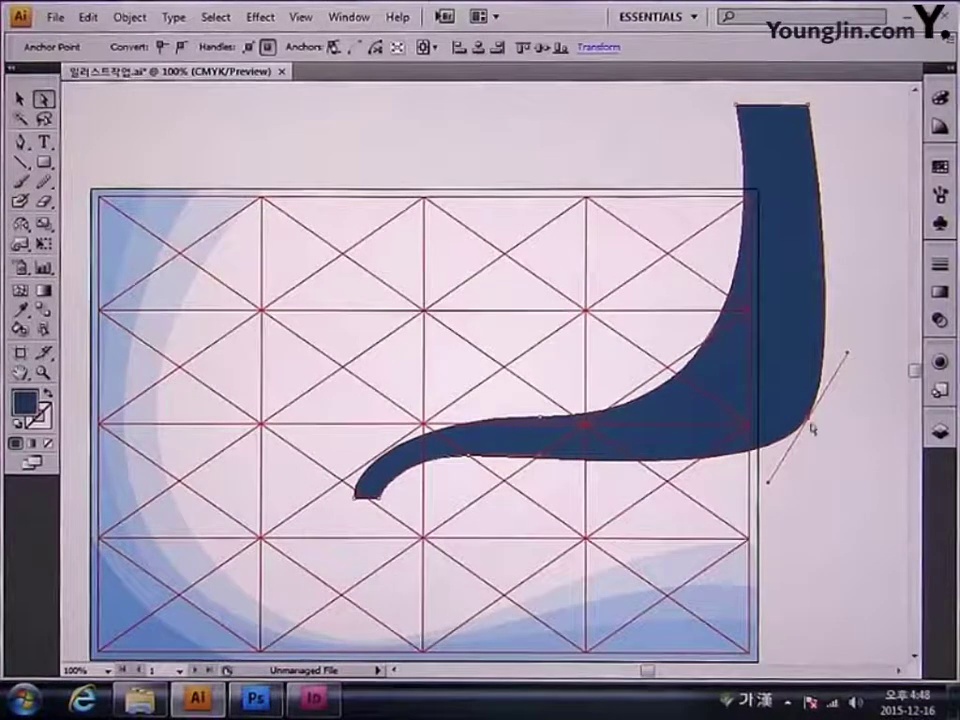
left_click_drag(811, 424, 815, 424)
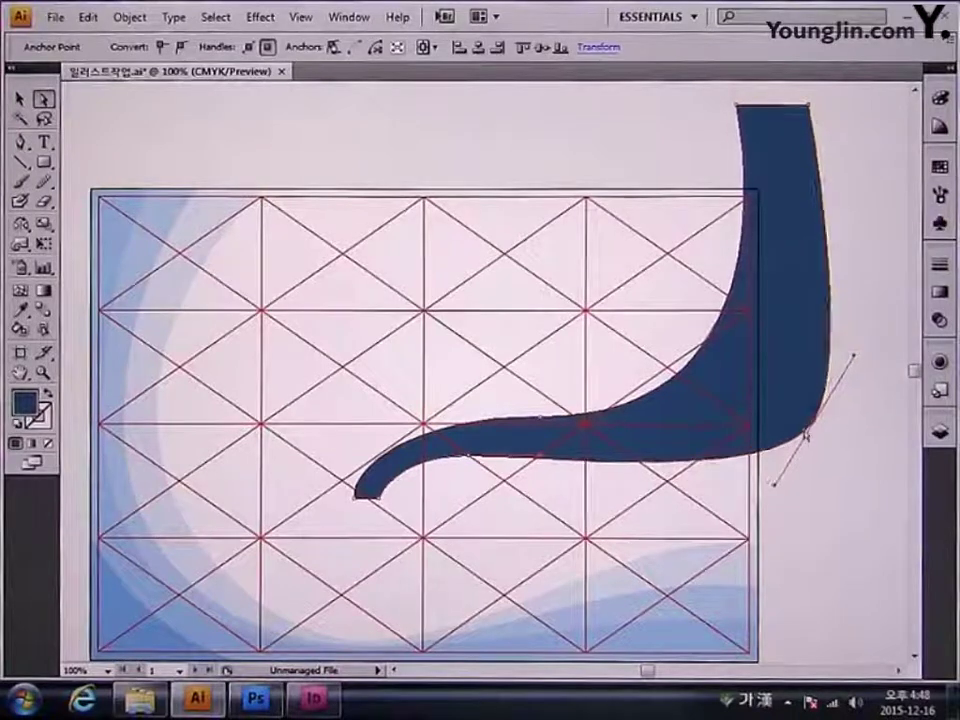
left_click_drag(776, 488, 787, 489)
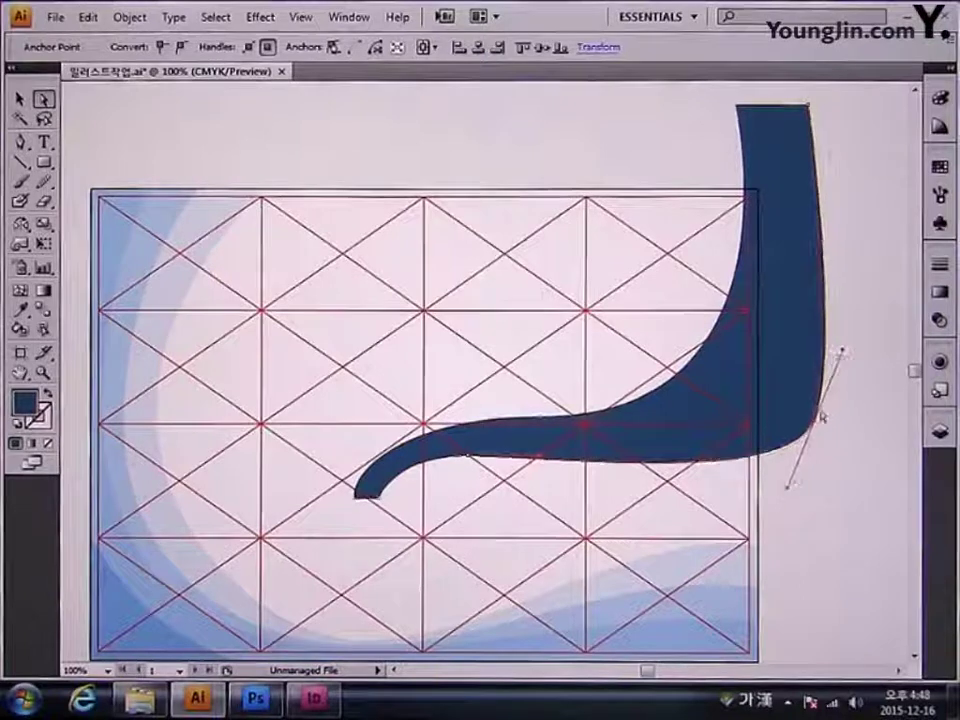
left_click_drag(817, 427, 822, 406)
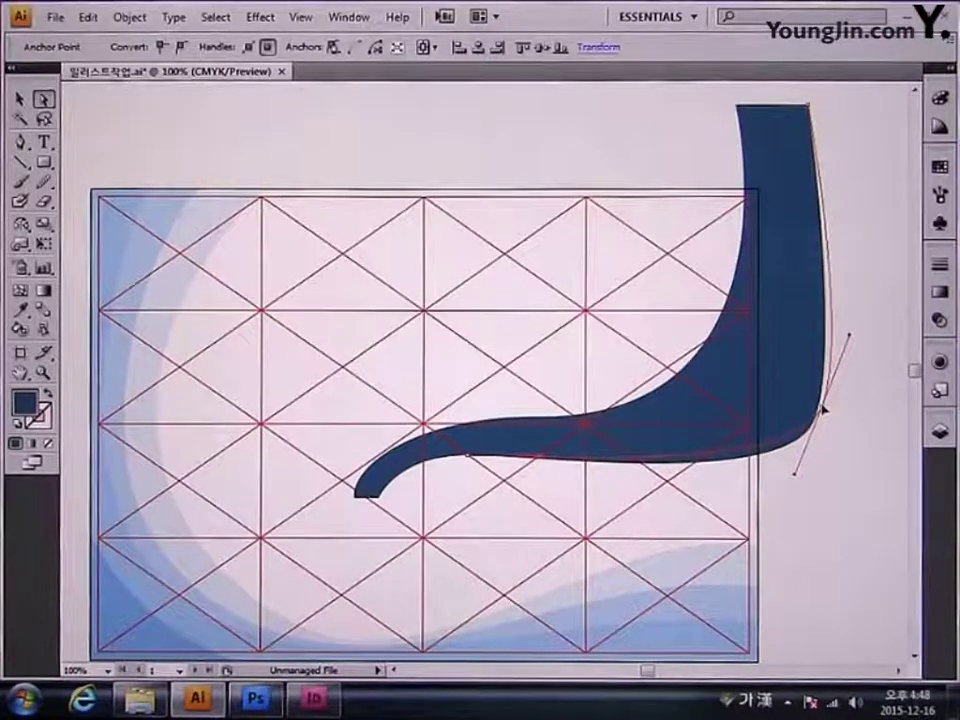
- Move the ribbon's upper-edge anchor slightly left, tighten the curve toward the tip and lengthen its handle toward the inner bend
left_click(500, 439)
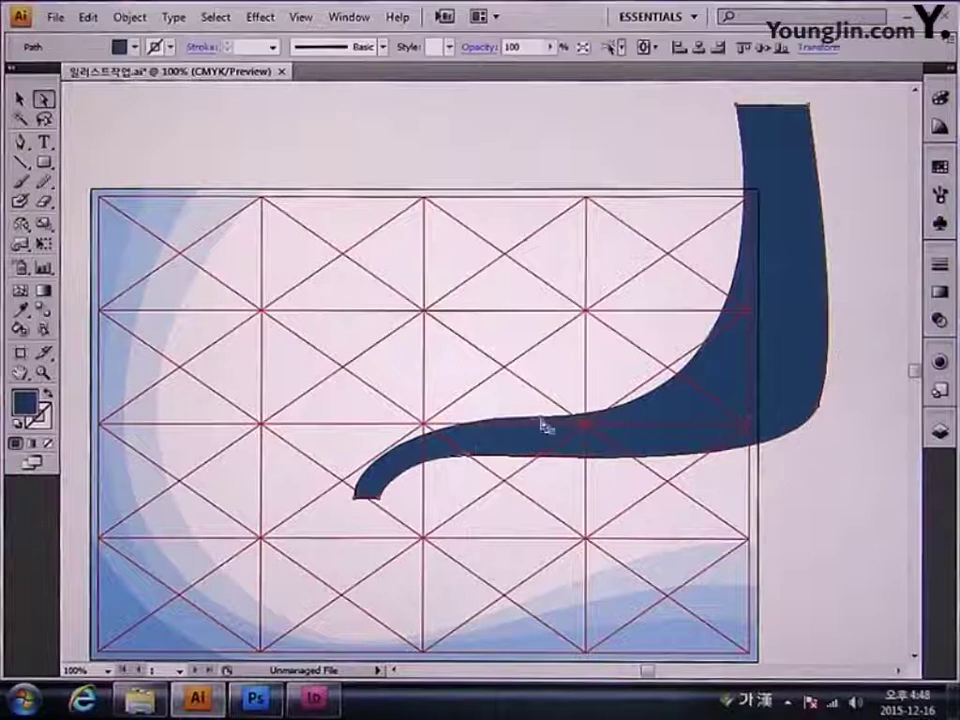
mouse_move(540, 422)
left_mouse_down()
mouse_move(502, 422)
mouse_move(540, 421)
mouse_move(521, 425)
left_mouse_up()
key("ctrl+z")
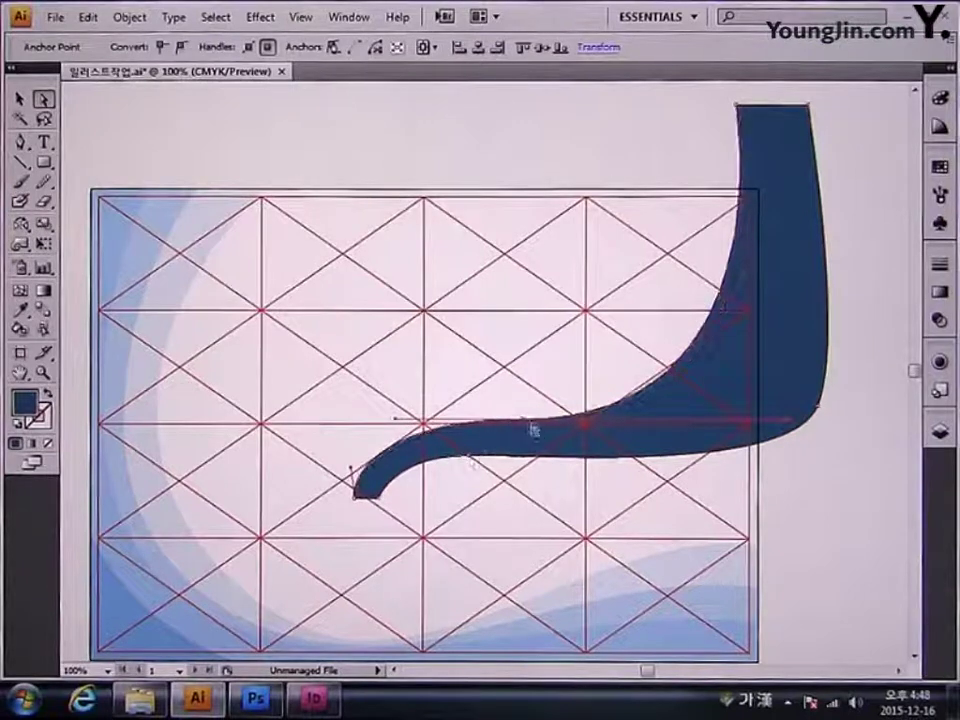
left_click_drag(351, 469, 416, 421)
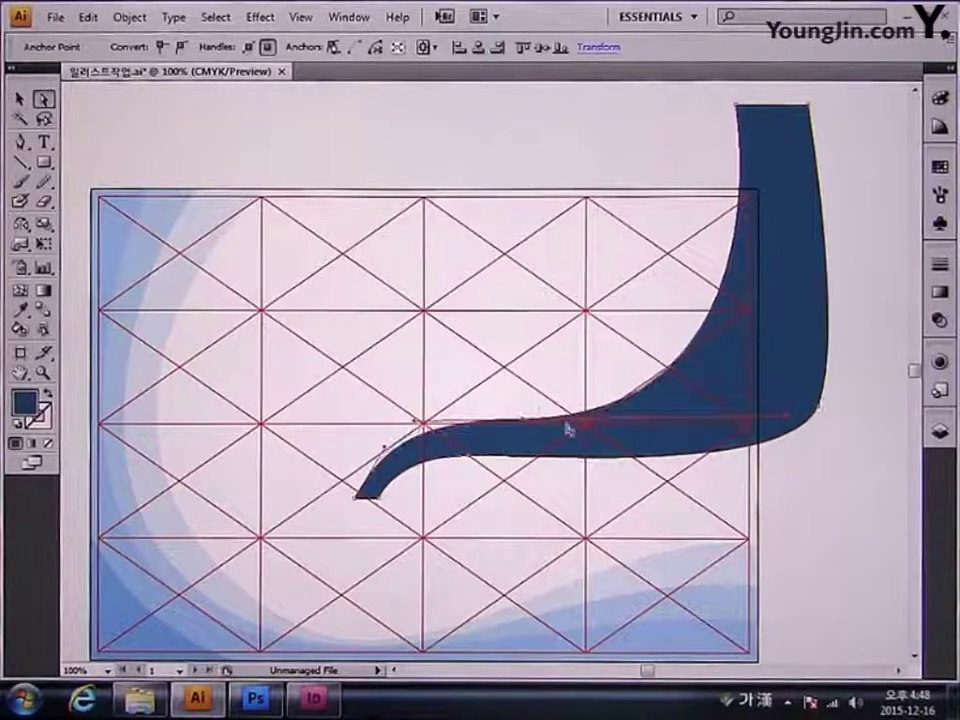
left_click(741, 254)
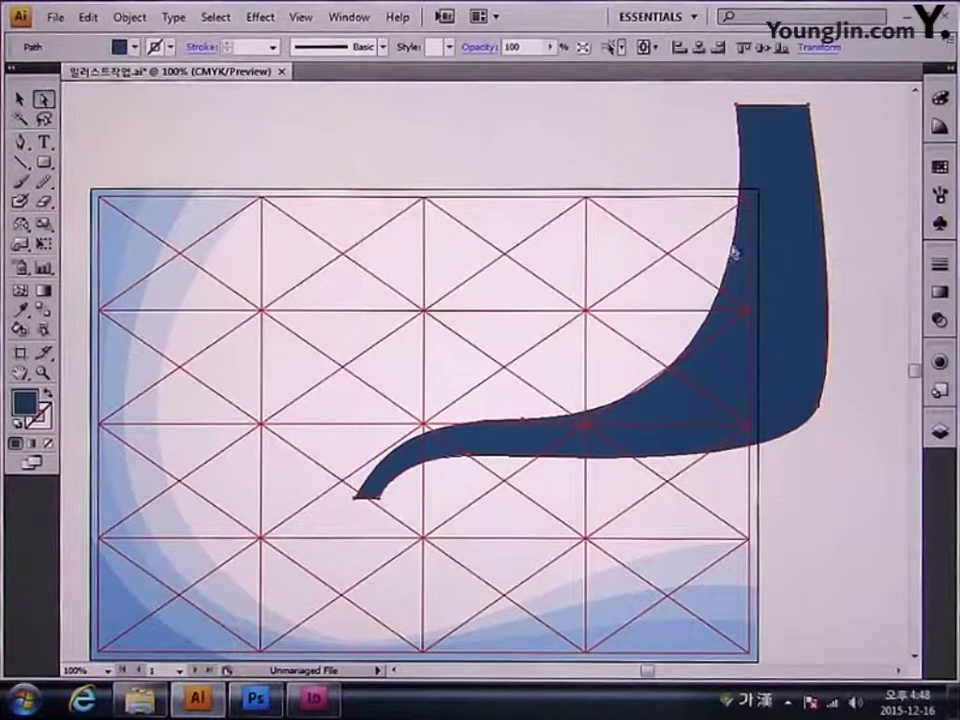
left_click_drag(735, 253, 742, 255)
key("ctrl+z")
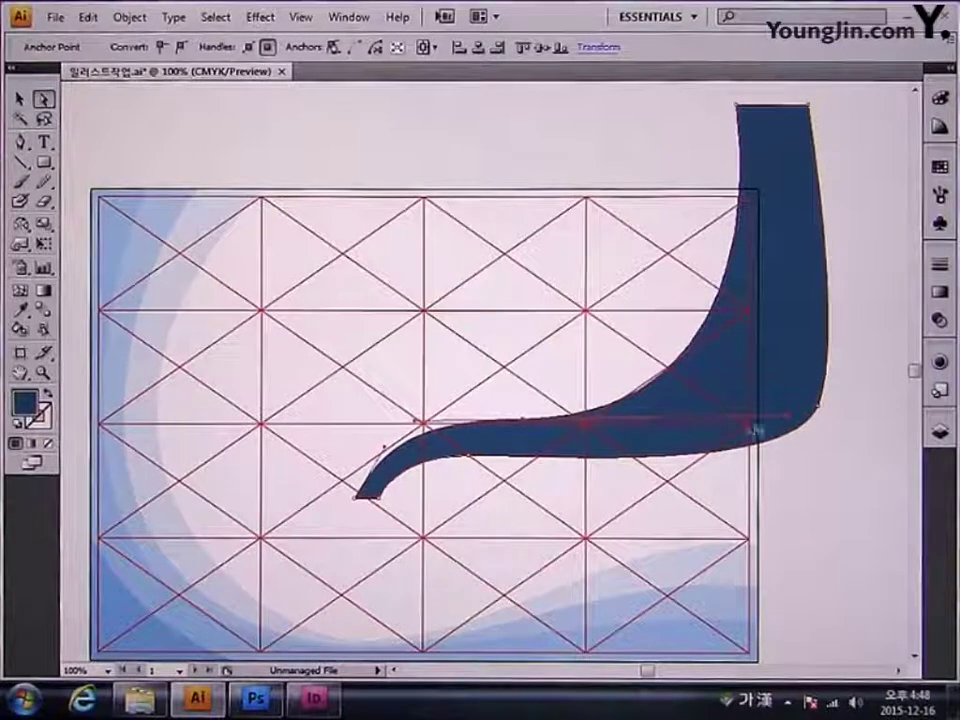
left_click_drag(785, 422, 820, 423)
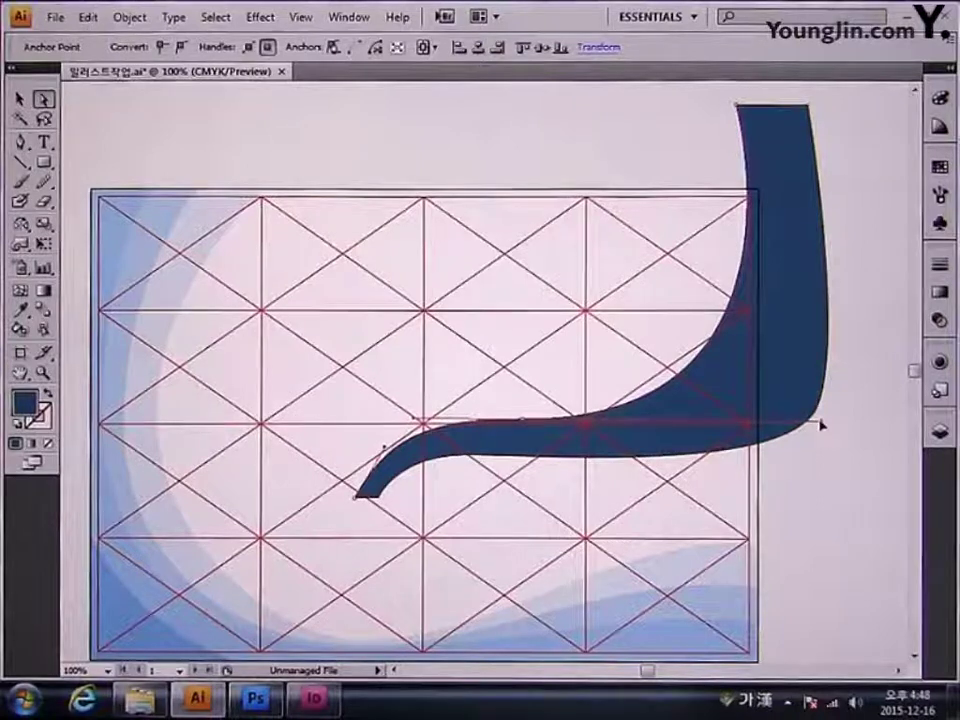
- Shift the ribbon's lower-edge anchor toward the tip and slightly up, and extend the outer bend's handle for a fuller sweep
left_click(470, 459)
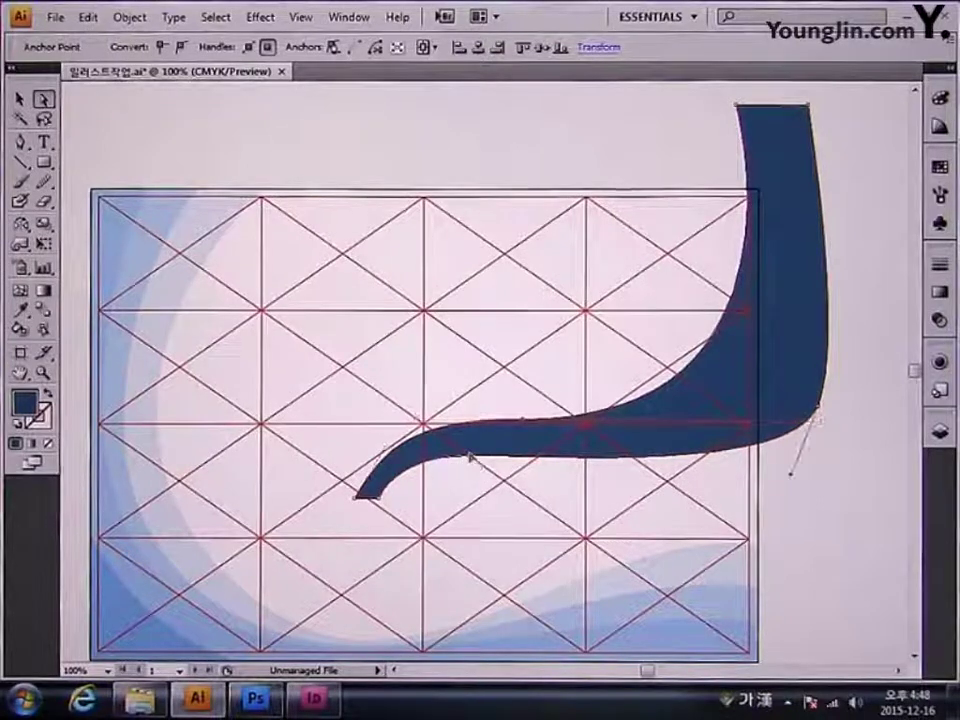
left_click(453, 456)
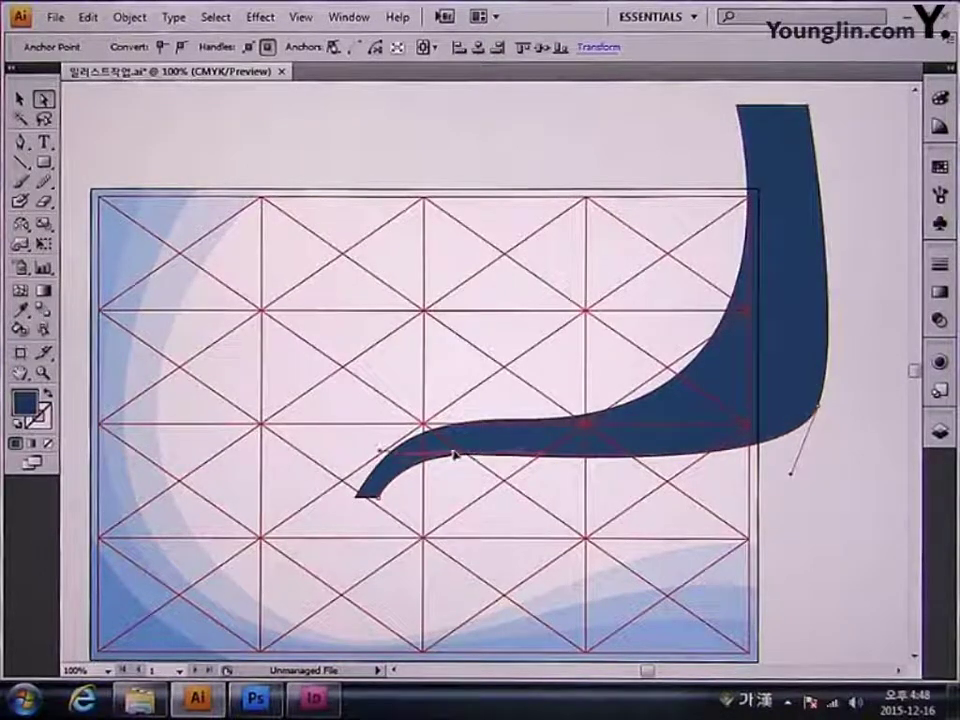
left_click_drag(455, 454, 458, 451)
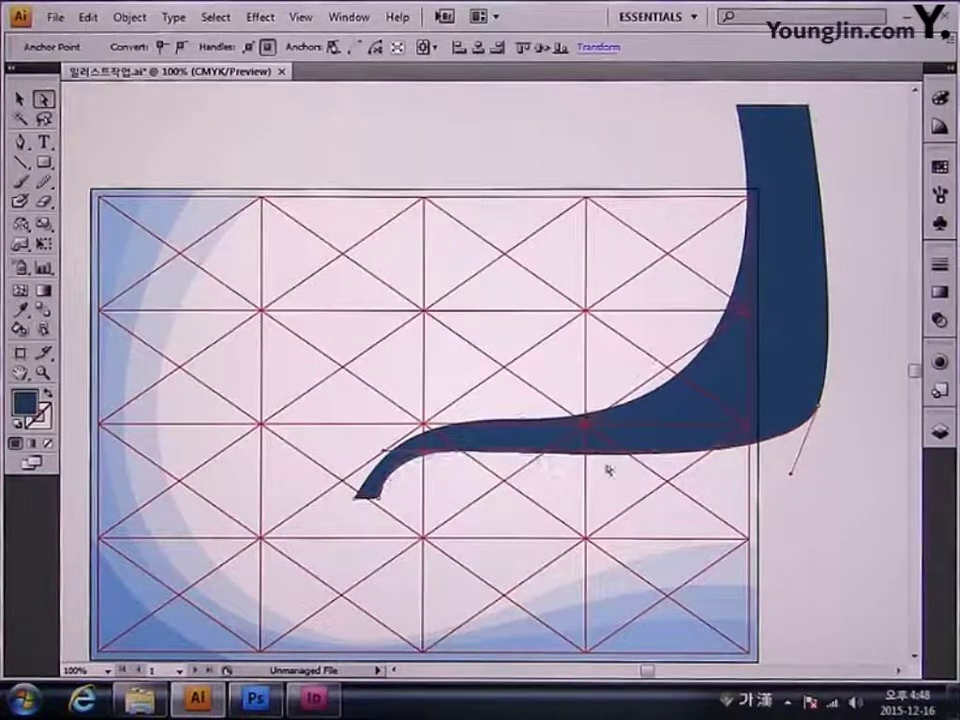
left_click_drag(792, 478, 728, 512)
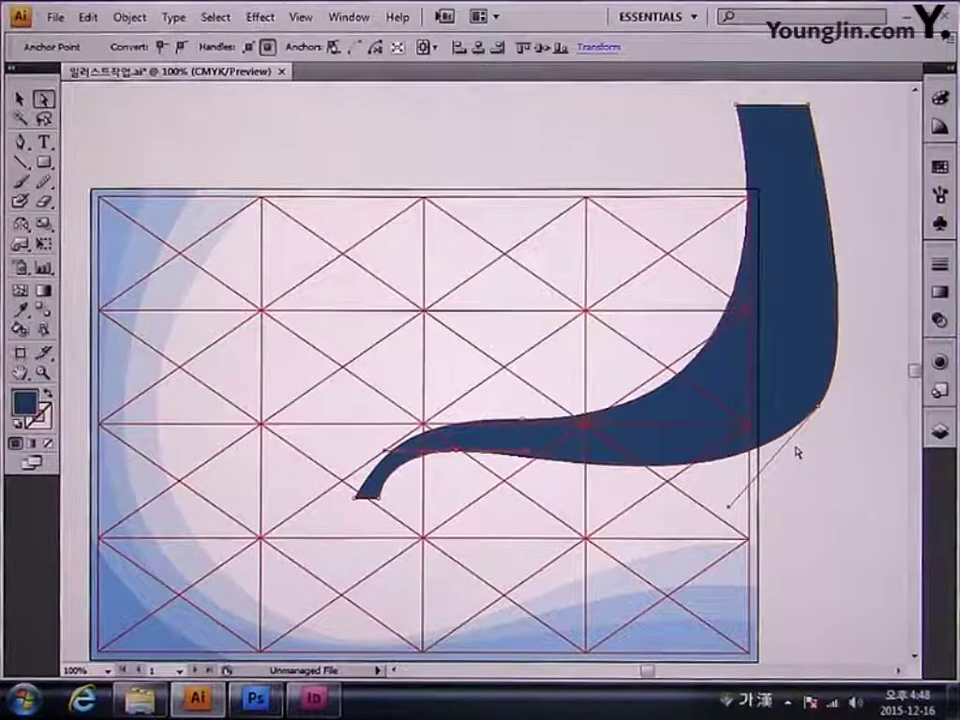
left_click_drag(529, 452, 532, 447)
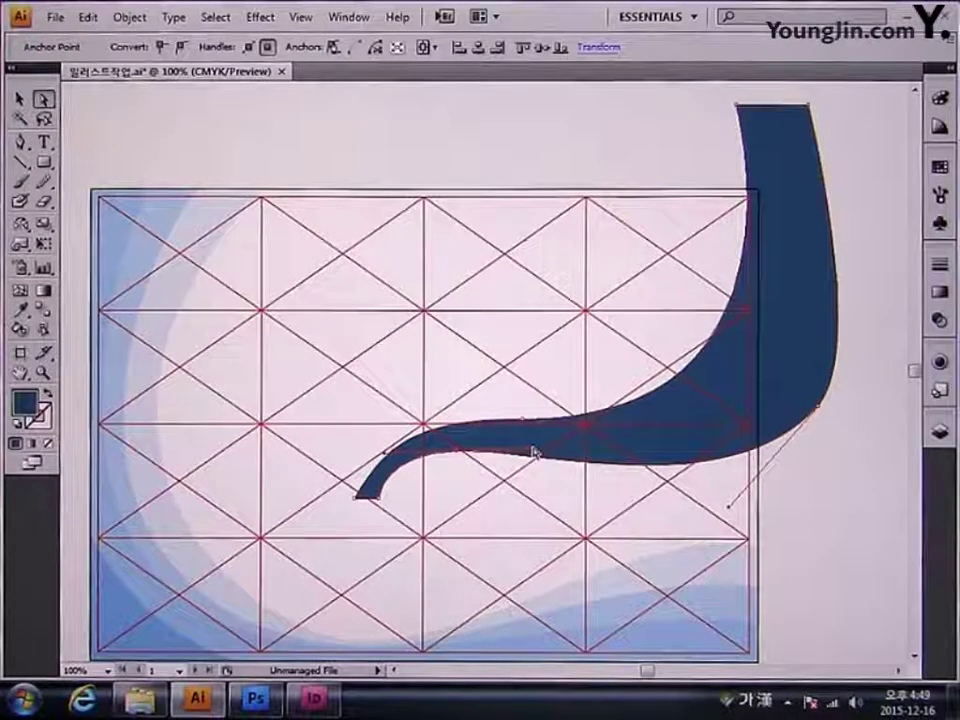
- Reposition the ribbon's tip anchors farther left, raise the lower-edge anchor to slim the neck, and lengthen the outer bend's lower handle
left_click_drag(379, 498, 385, 498)
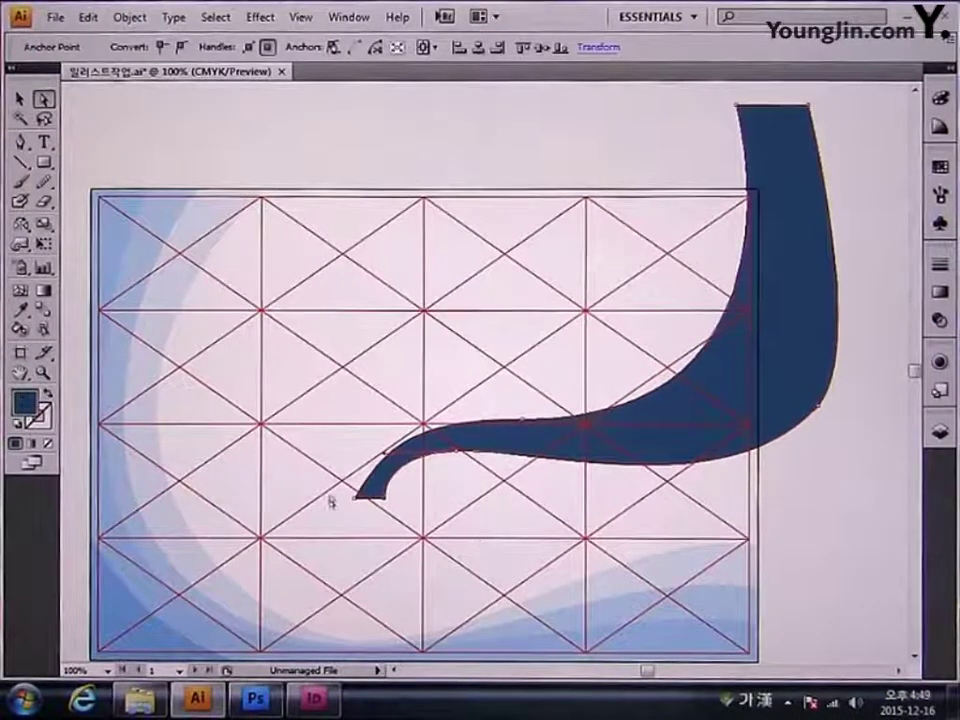
left_click_drag(365, 505, 397, 517)
left_click(386, 503)
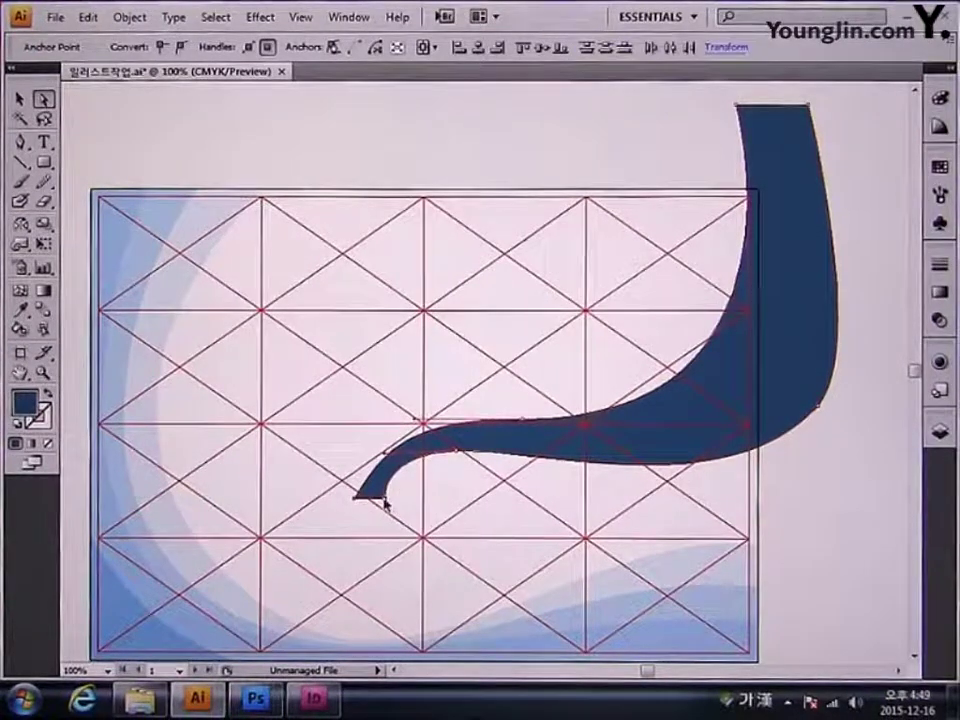
left_click(456, 450)
left_click(457, 449)
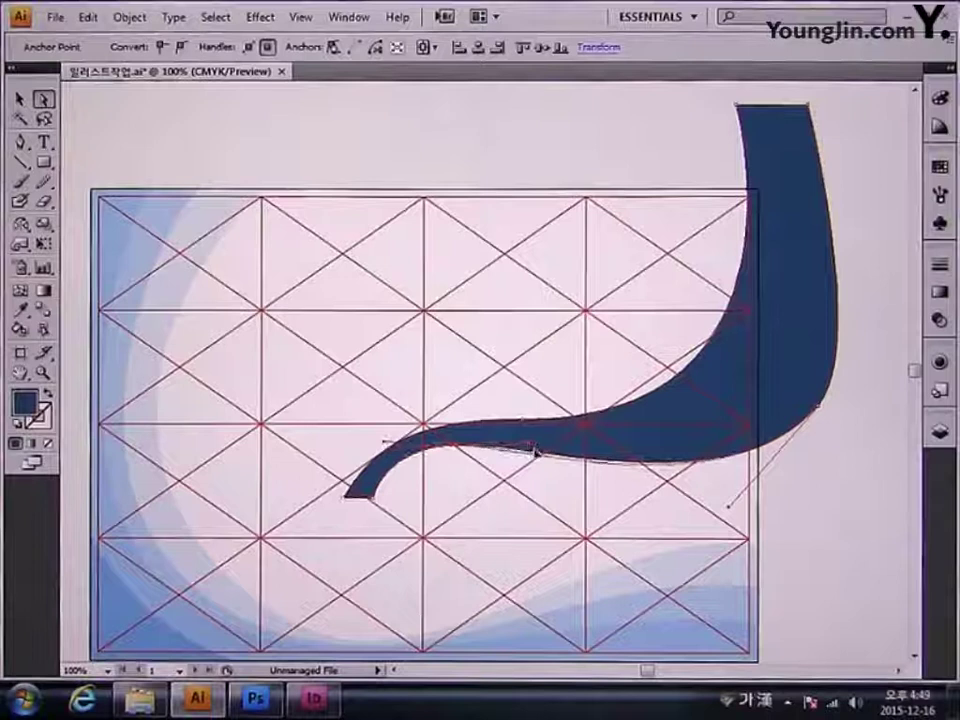
left_click_drag(729, 510, 718, 516)
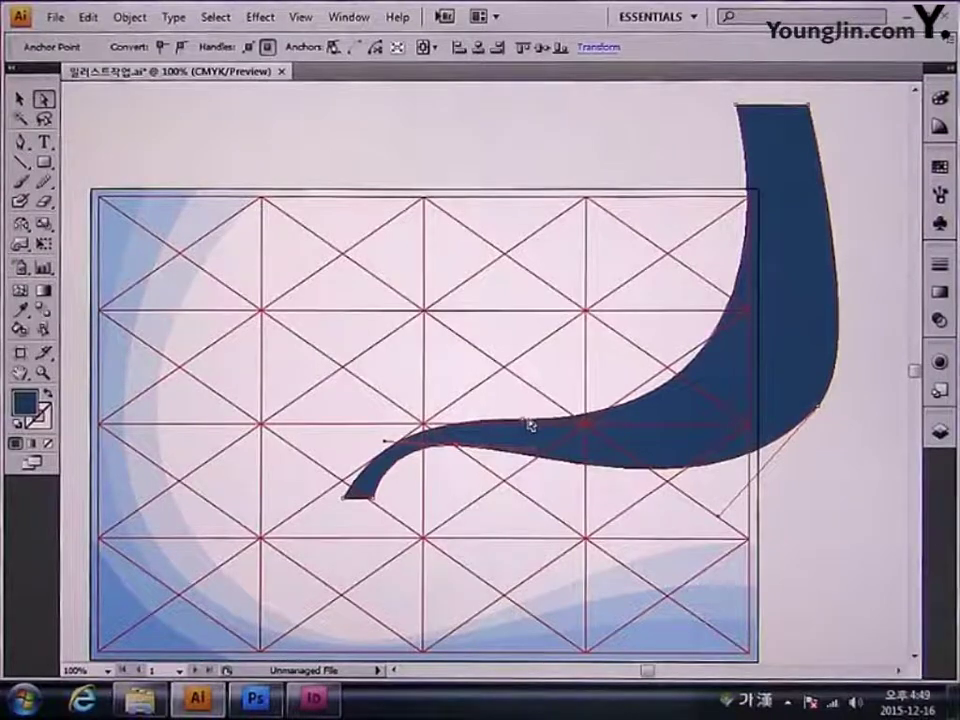
- Start a second dark blue Pen path just below the ribbon's tip and curve it through the ribbon's narrow neck
left_click(20, 141)
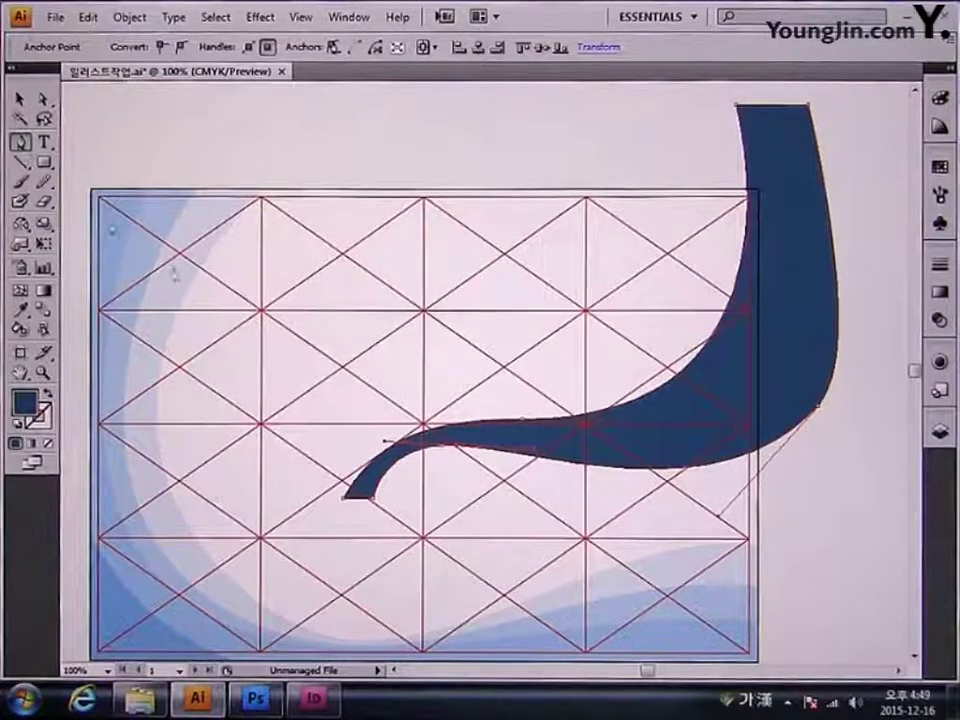
left_click(347, 508)
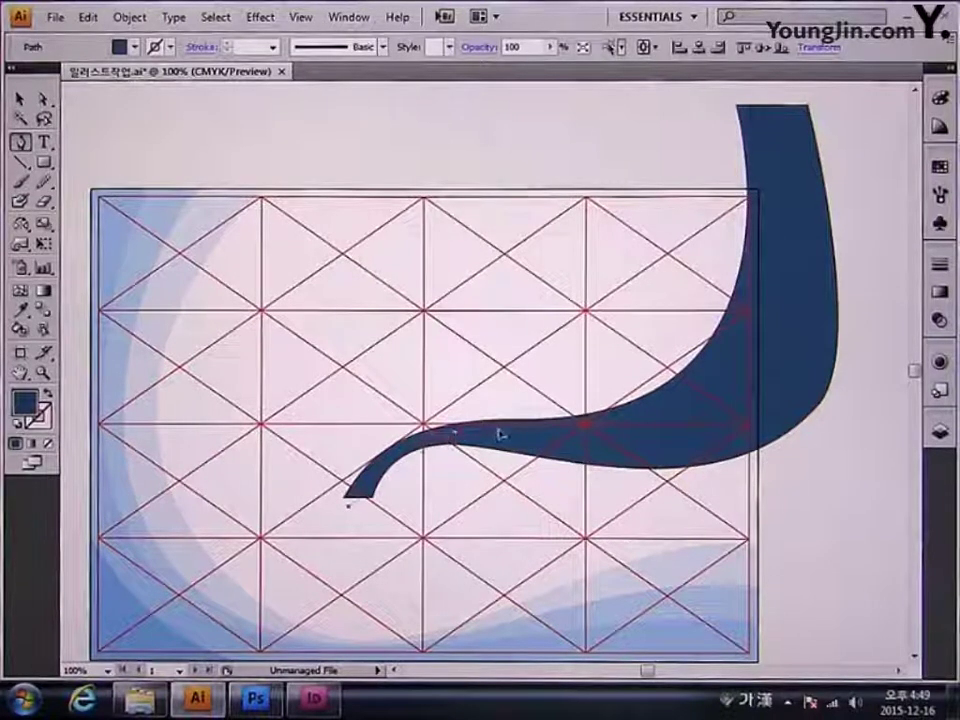
left_click(705, 409)
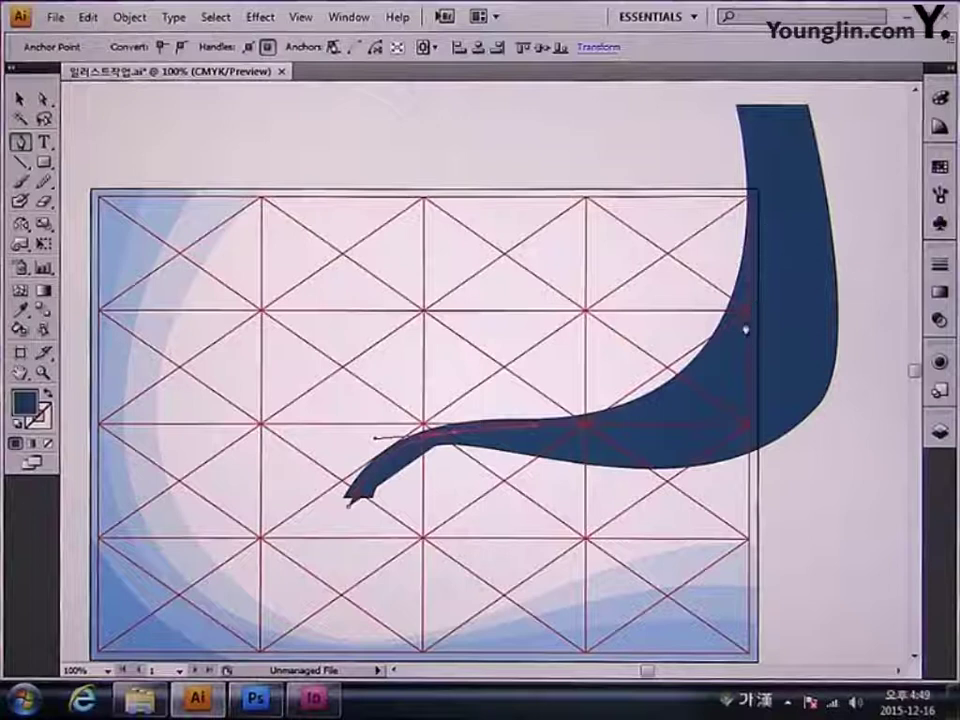
left_click_drag(752, 318, 784, 179)
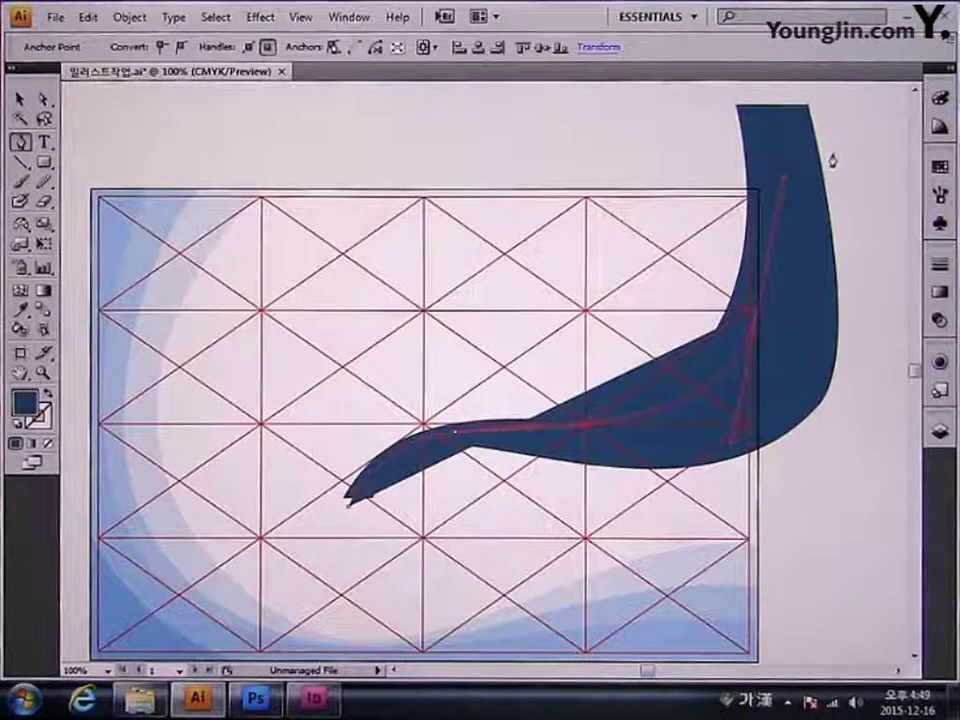
left_click(824, 167)
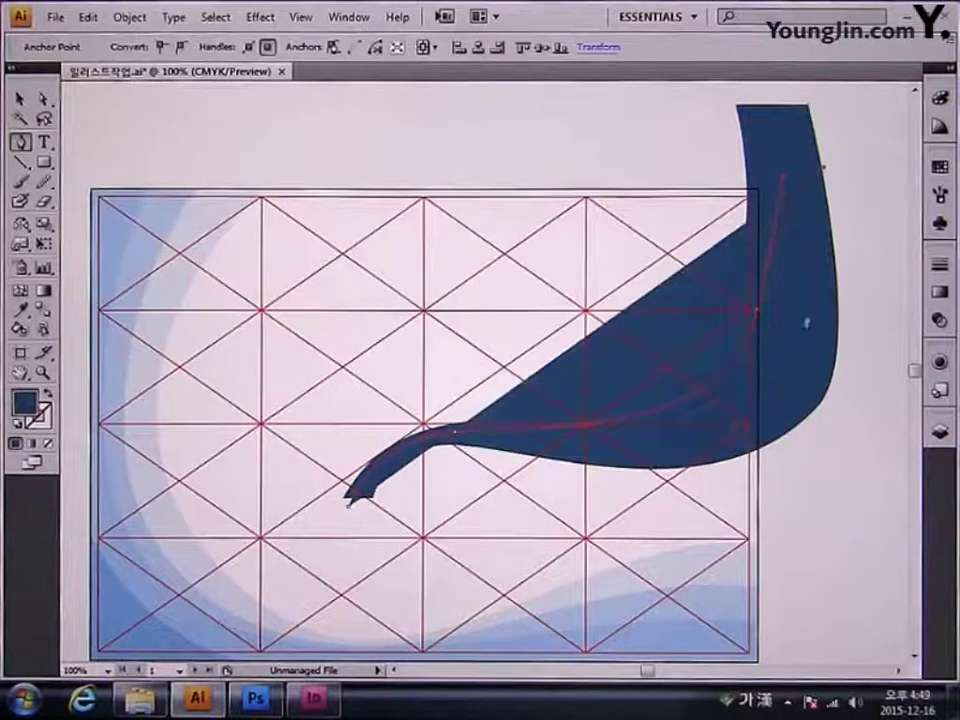
left_click_drag(806, 360, 762, 318)
left_click_drag(798, 232, 795, 201)
key("ctrl+z")
key("ctrl+z")
- Extend the Pen path up inside the ribbon's vertical part, bring it back along the lower edge and close it at the tip
left_click_drag(785, 258, 801, 111)
left_click(804, 109)
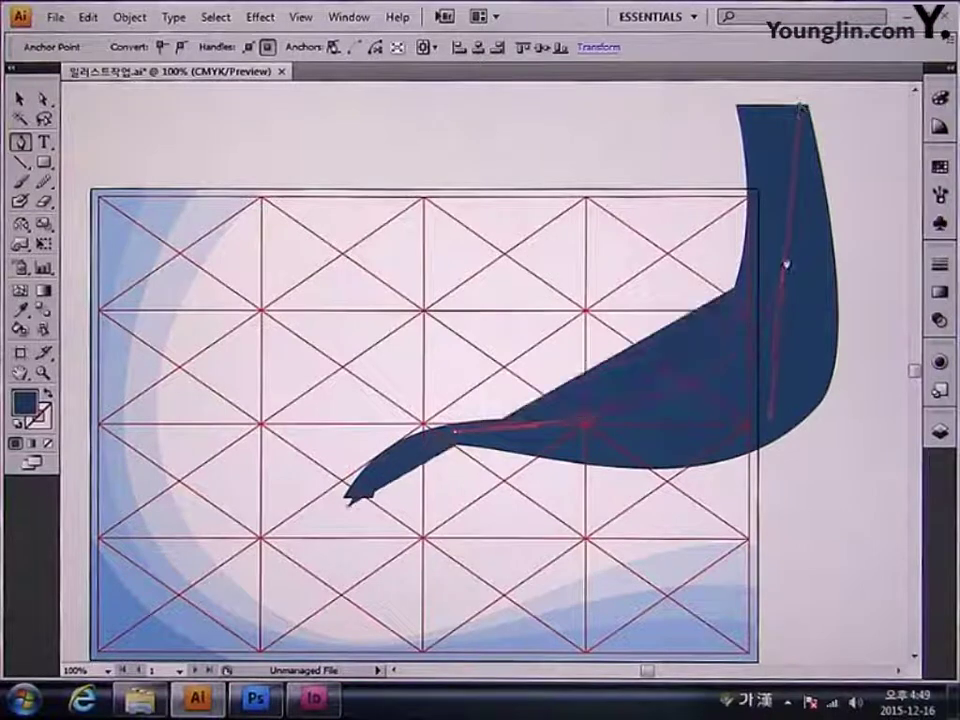
left_click_drag(784, 437, 746, 441)
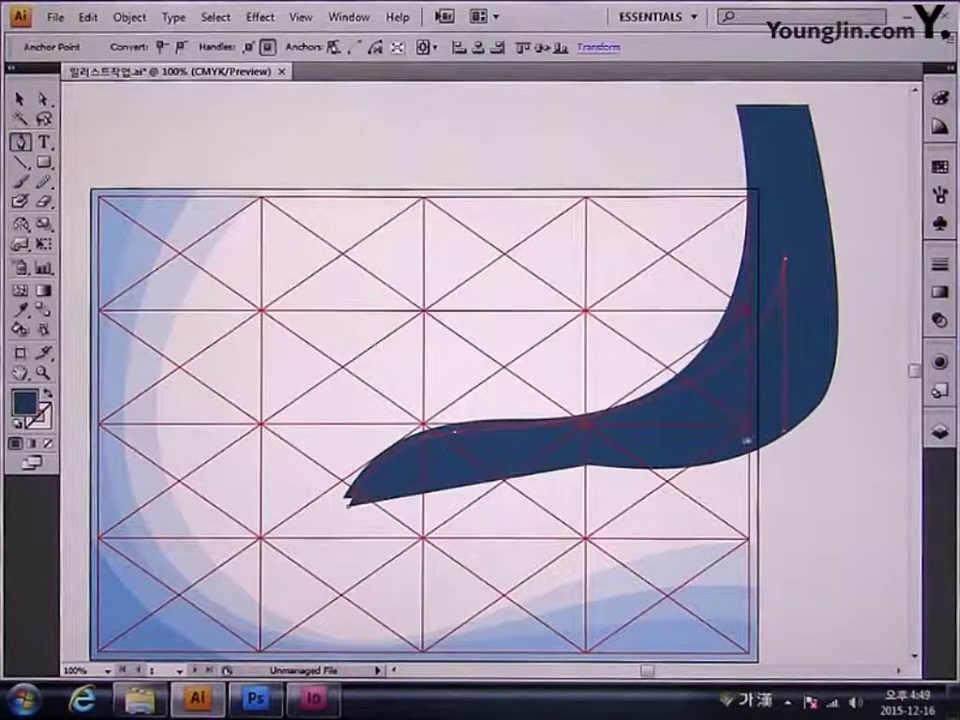
left_click_drag(625, 457, 560, 444)
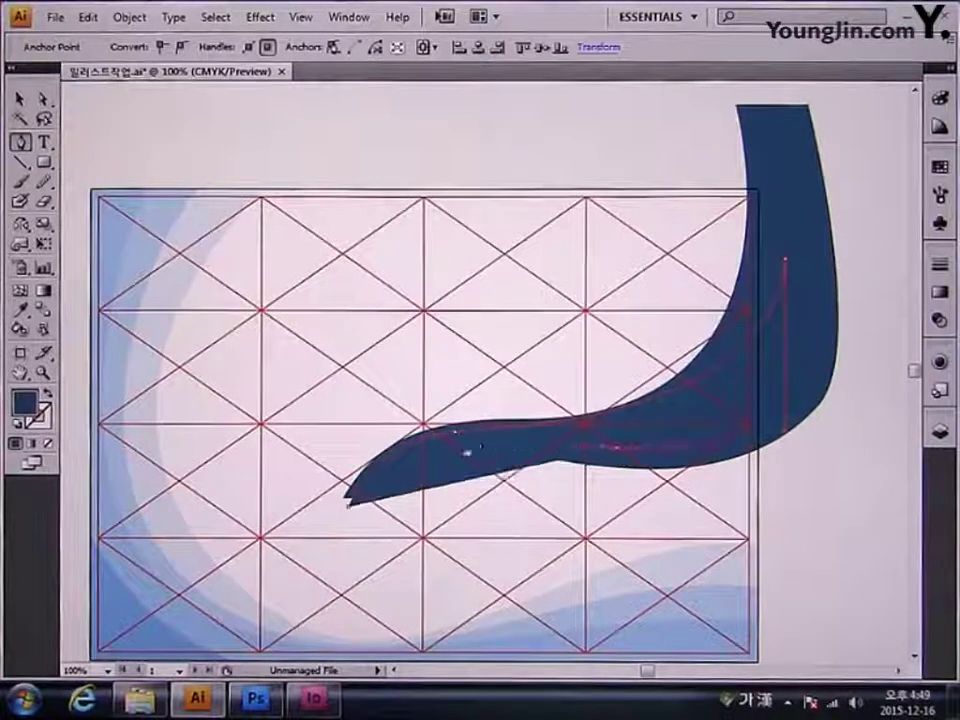
left_click_drag(455, 444, 414, 457)
left_click_drag(364, 503, 361, 506)
left_click(348, 506)
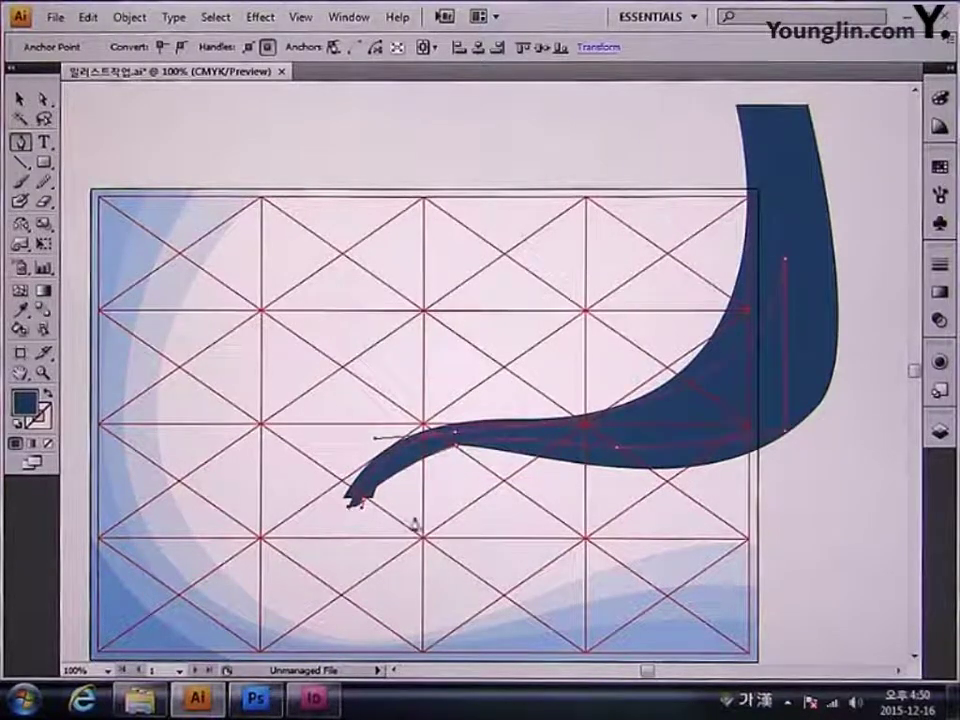
- Raise the inner path's outer-bend anchor within the ribbon and extend the lower edge's handle toward the bend
left_click(44, 99)
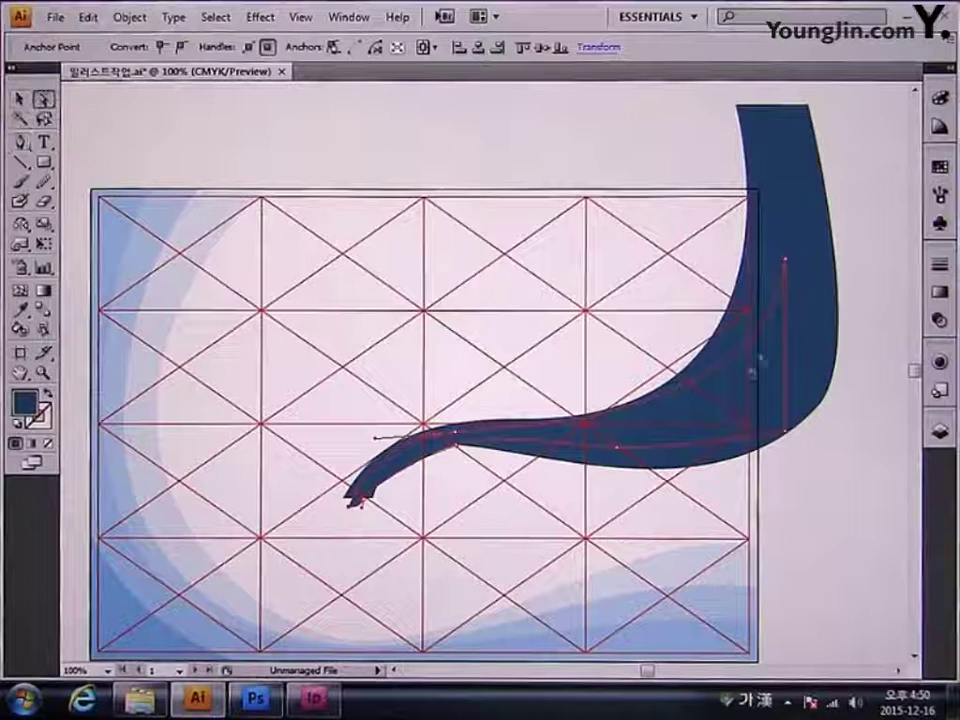
left_click(785, 260)
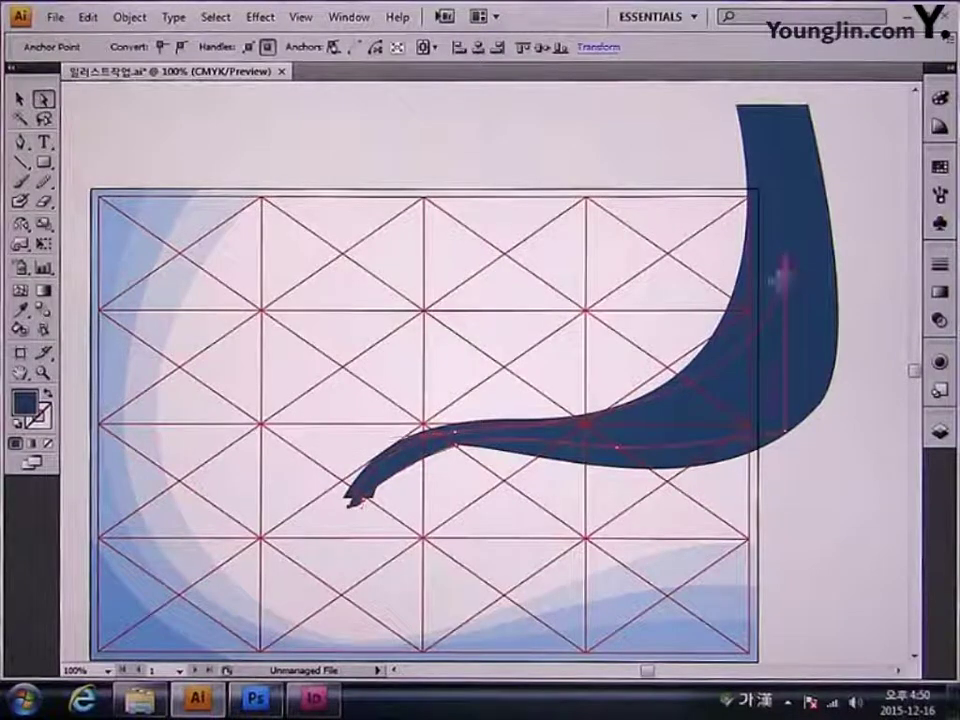
left_click(539, 434)
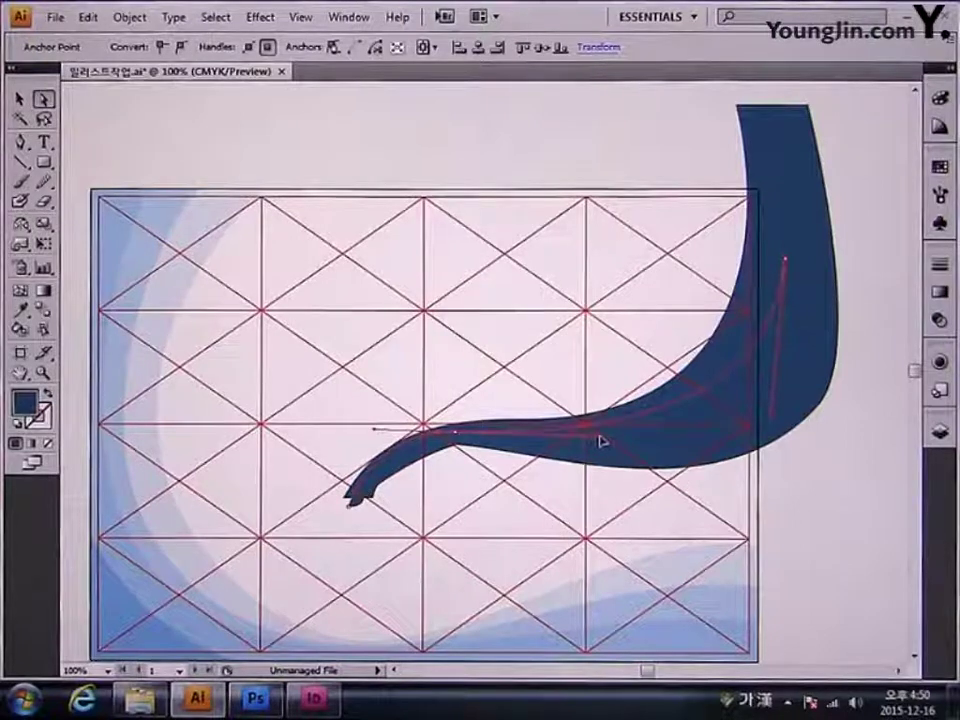
left_click(634, 434)
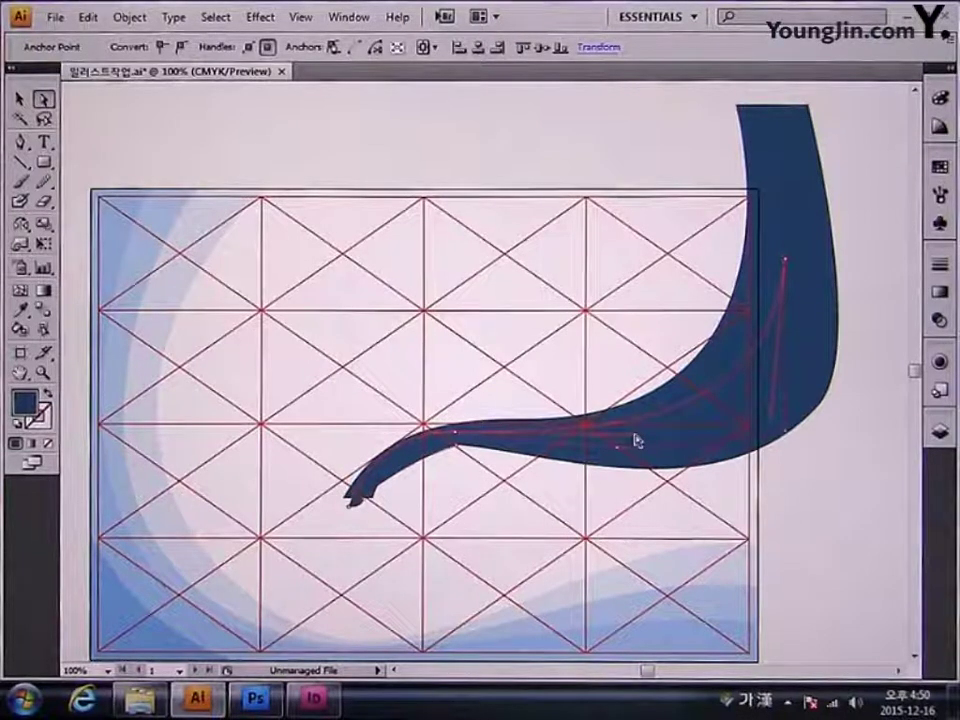
left_click_drag(786, 431, 788, 398)
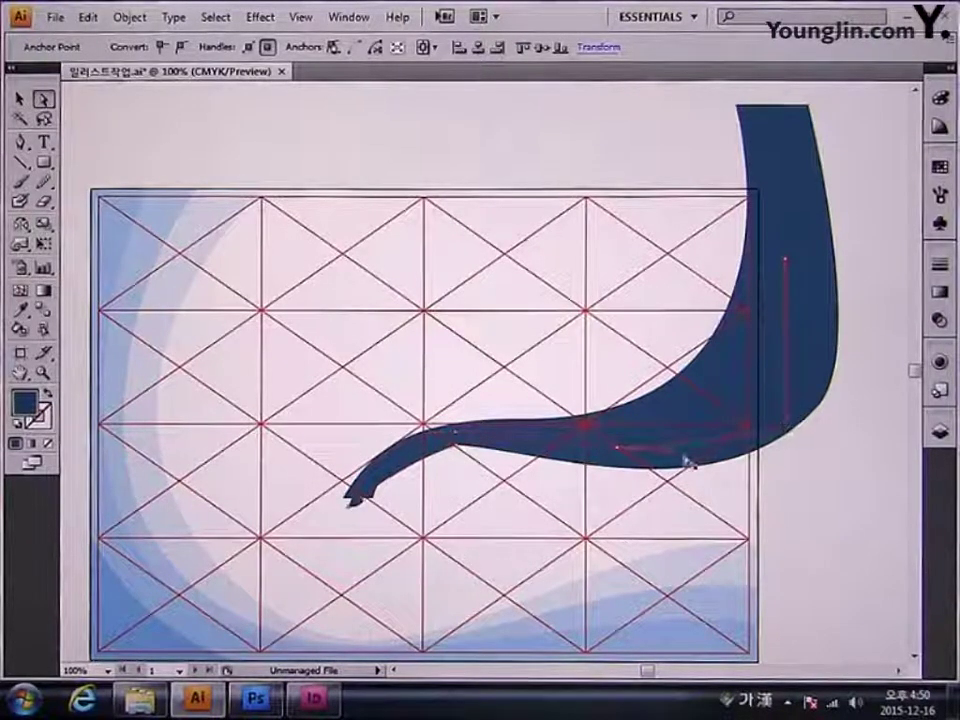
left_click_drag(670, 453, 725, 450)
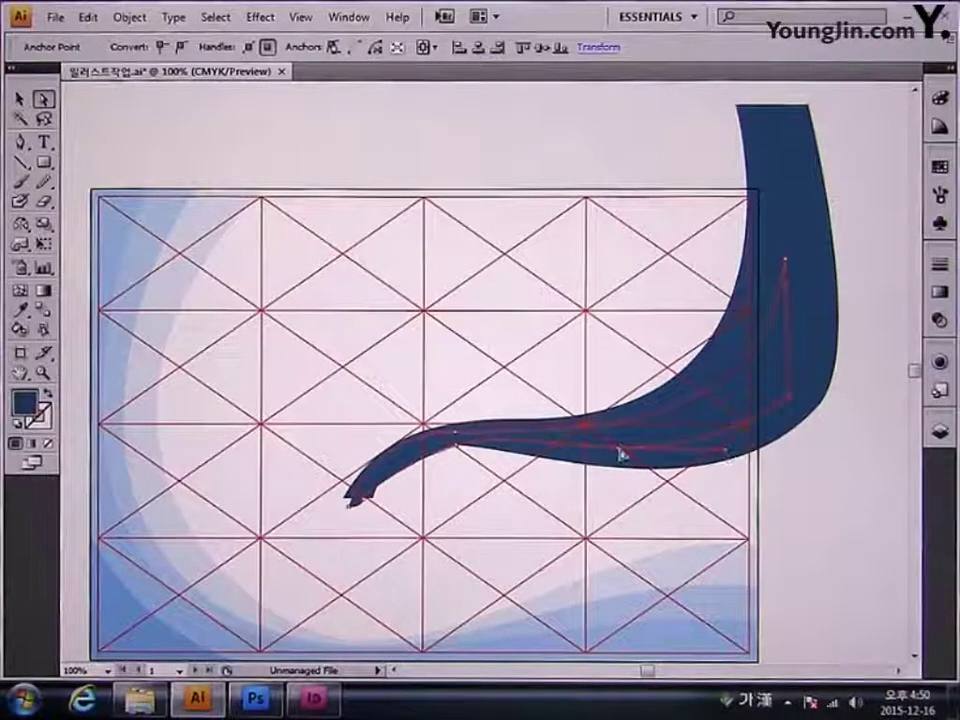
- Shift the inner path's lower neck anchor toward the tip and adjust its handle to round the curve near the tip
left_click(446, 452)
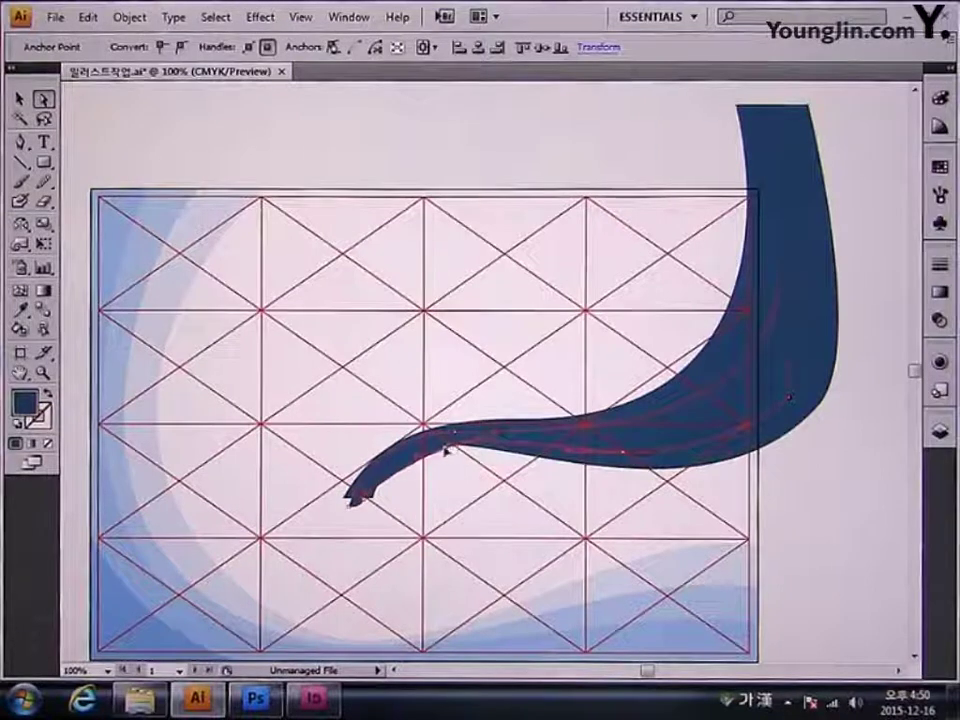
left_click_drag(429, 450, 418, 449)
left_click(362, 504)
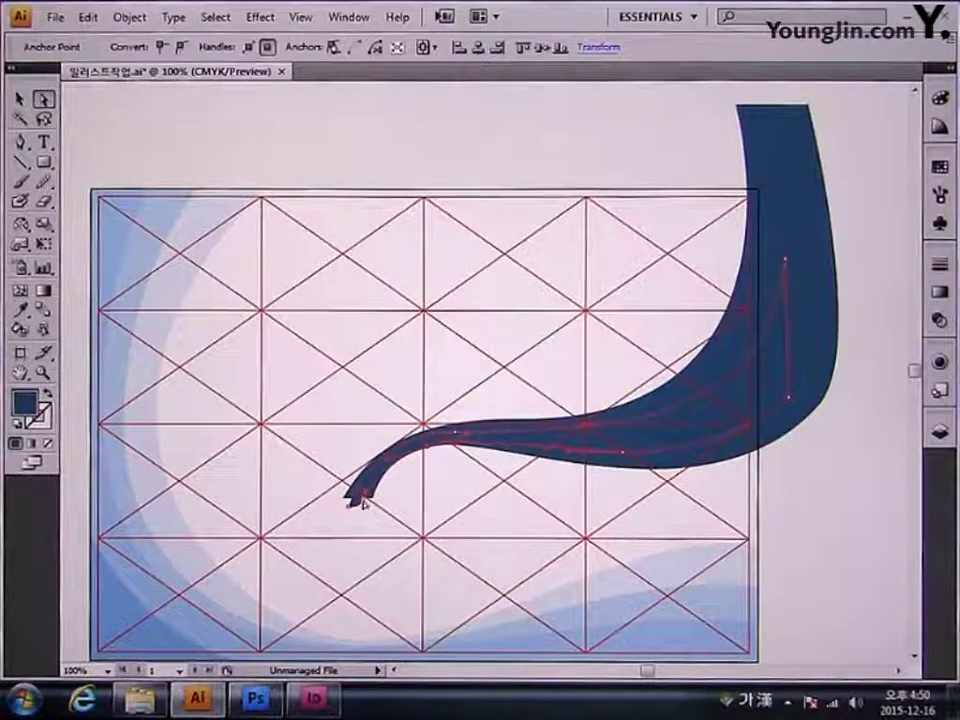
left_click(361, 504)
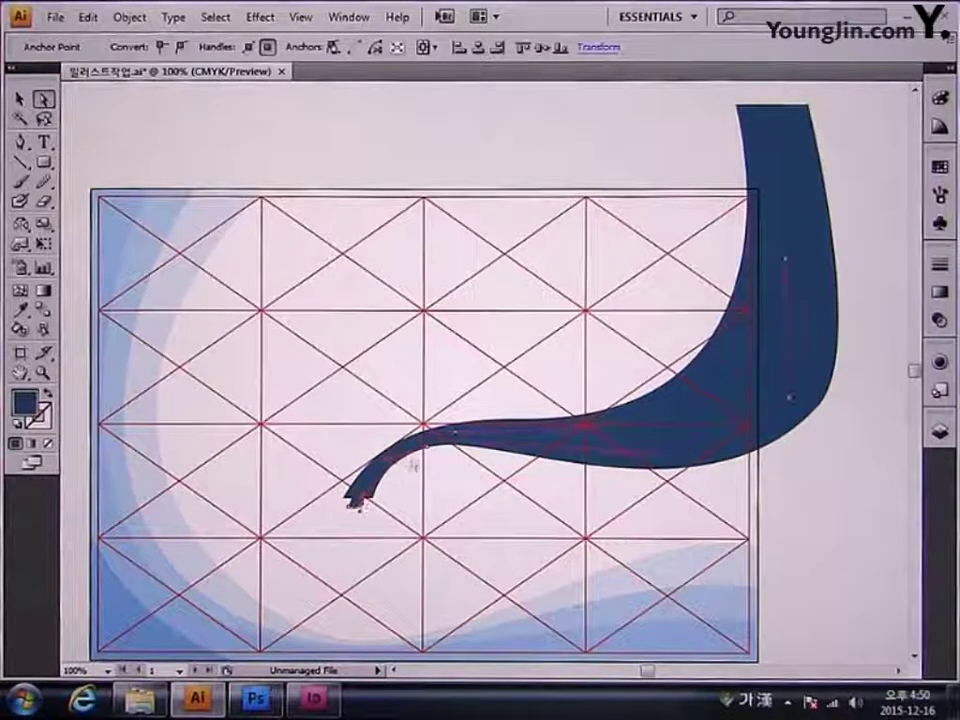
left_click(430, 451)
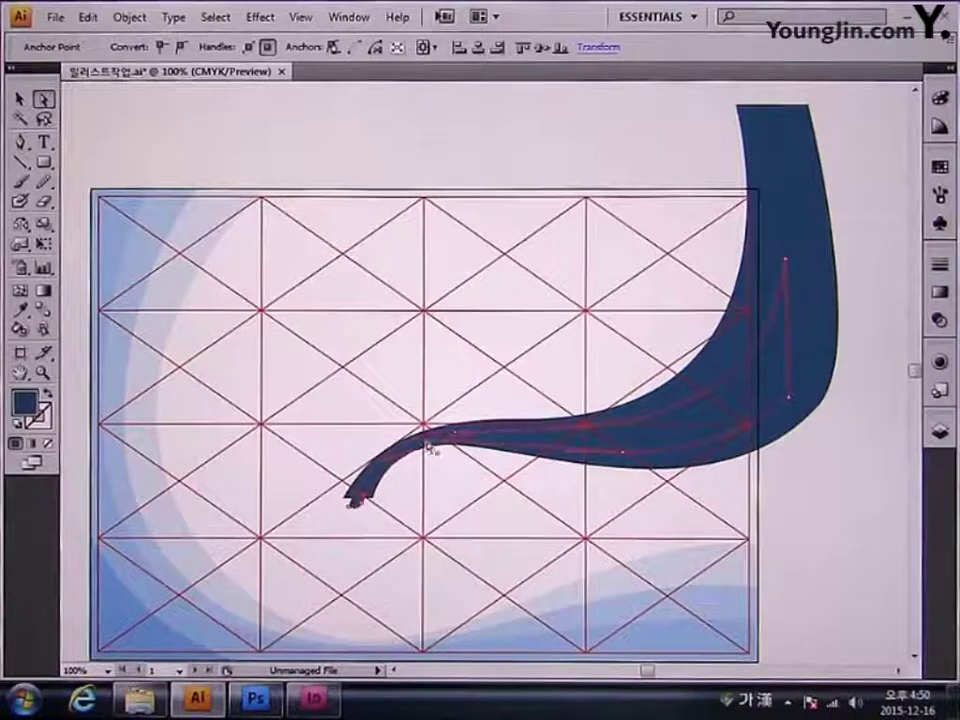
left_click_drag(394, 457, 378, 457)
left_click(424, 452)
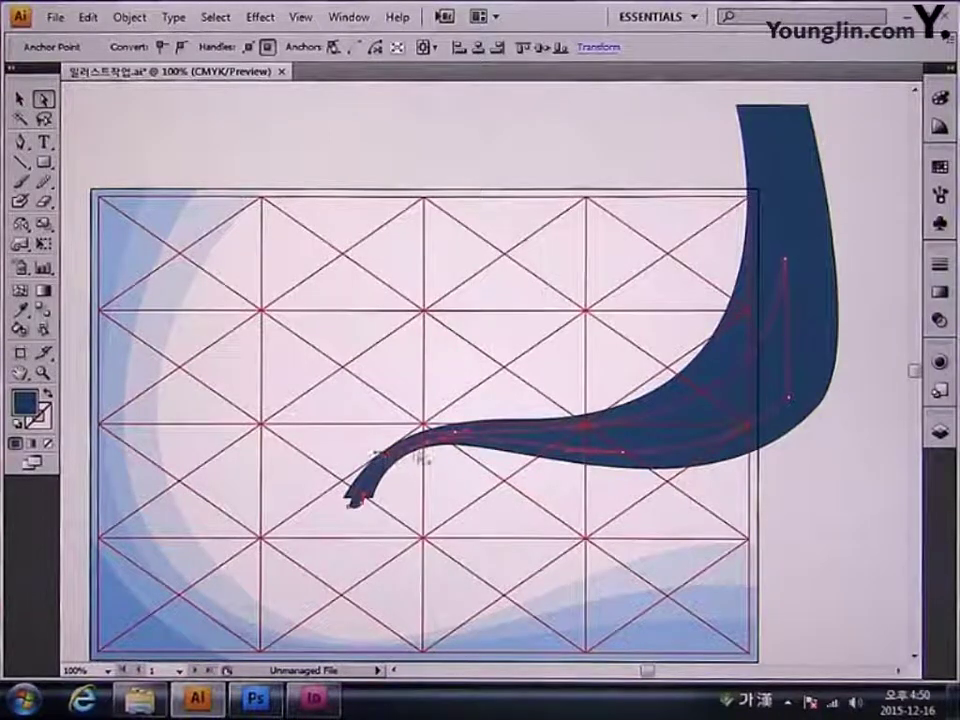
- Nudge the inner path's lower-edge and outer-bend anchors, and lengthen the lower edge's handle for a smoother belly
left_click(626, 456)
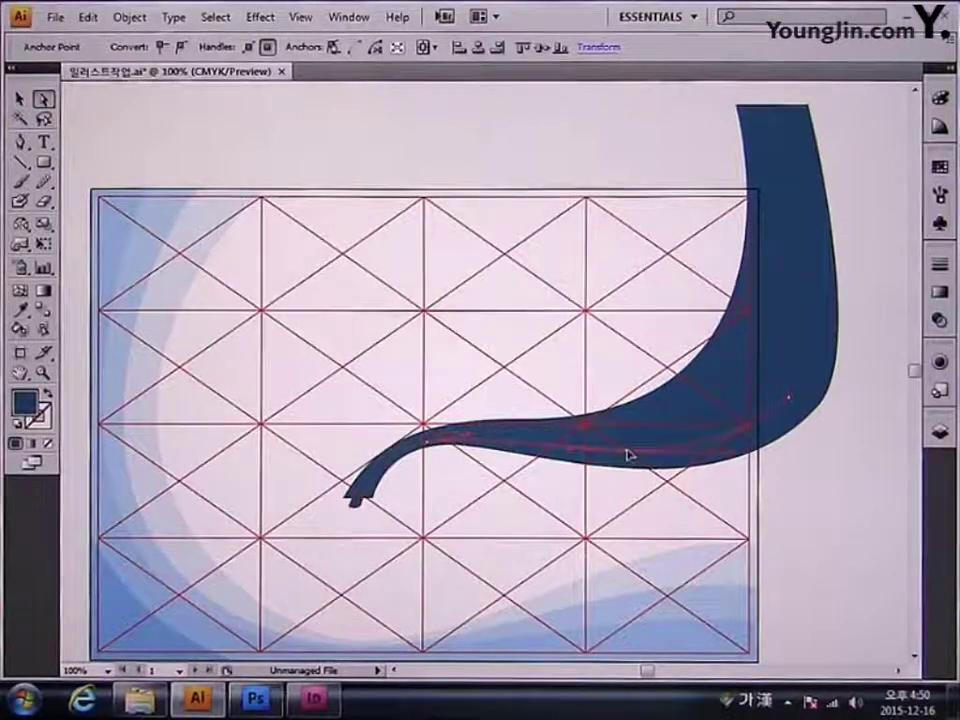
left_click(790, 402)
left_click_drag(790, 402, 742, 450)
left_click(742, 450)
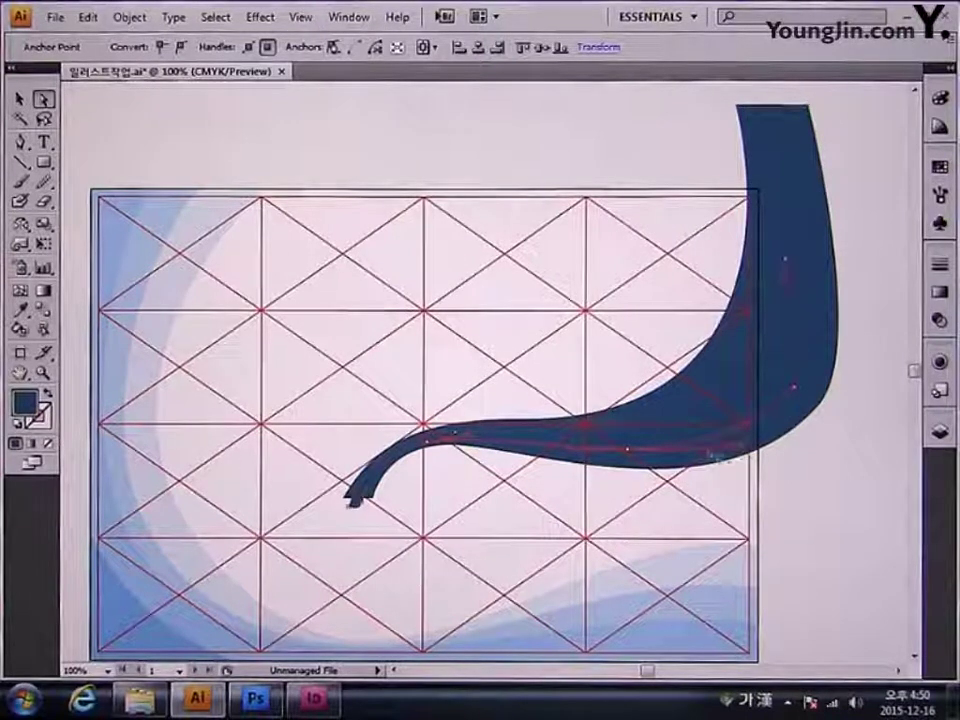
- Refine the inner path's neck by nudging its upper and lower anchors rightward and pulling the upper handle toward the tip
left_click(456, 436)
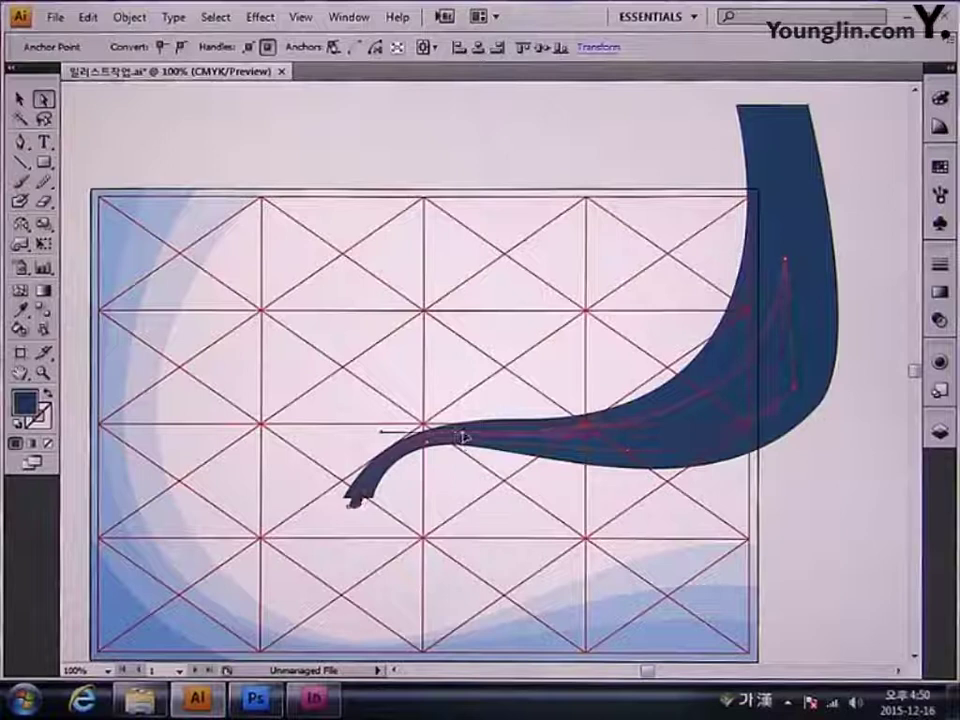
left_click(432, 445)
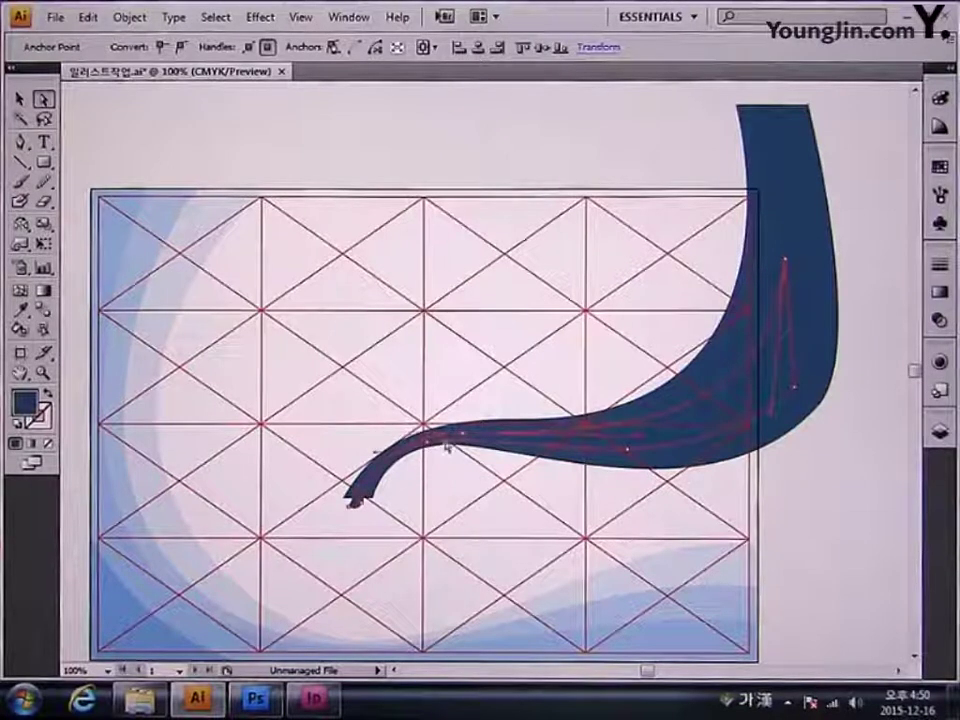
left_click(456, 437)
left_click_drag(389, 437, 376, 434)
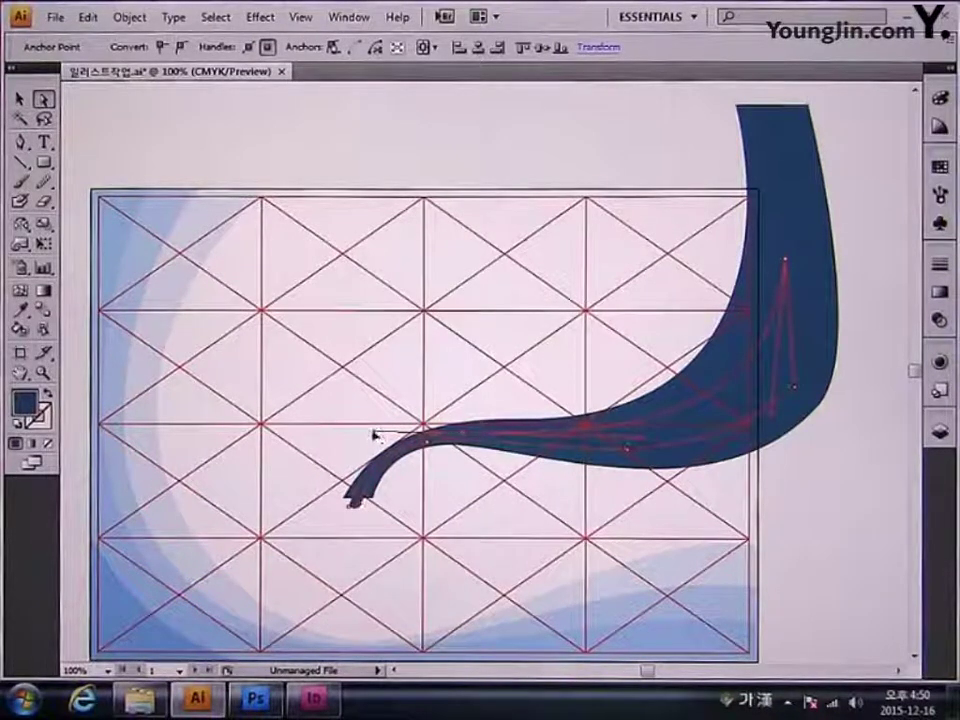
left_click(432, 443)
left_click(439, 445)
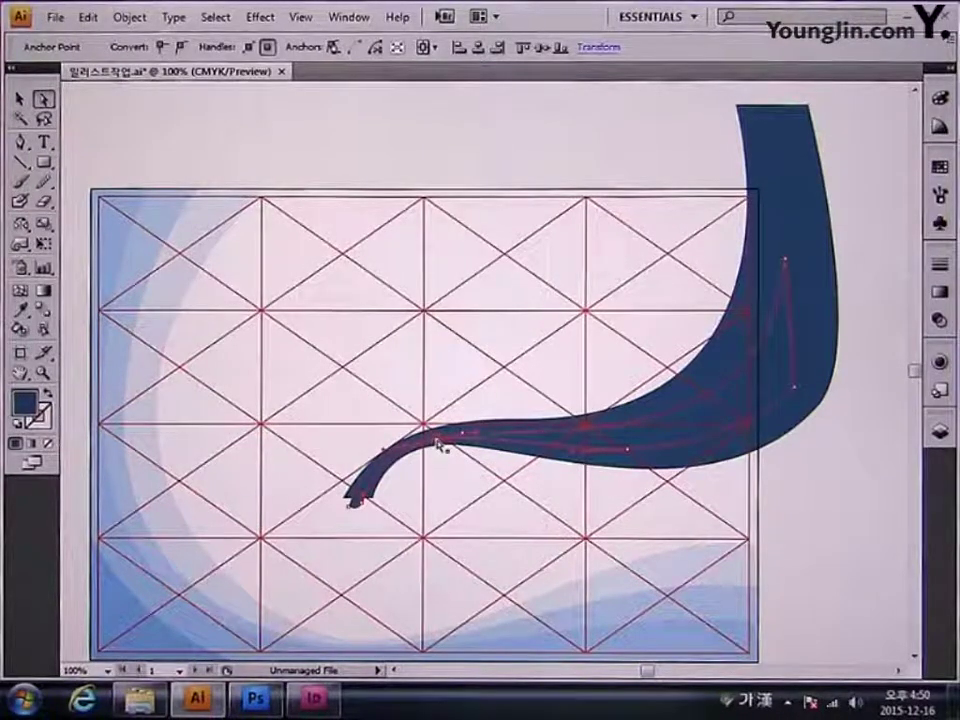
- Stretch the upper neck anchor's handle along the ribbon and nudge the inner path's top anchor slightly down and outward
left_click(630, 446)
left_click(455, 438)
left_click_drag(642, 438, 658, 443)
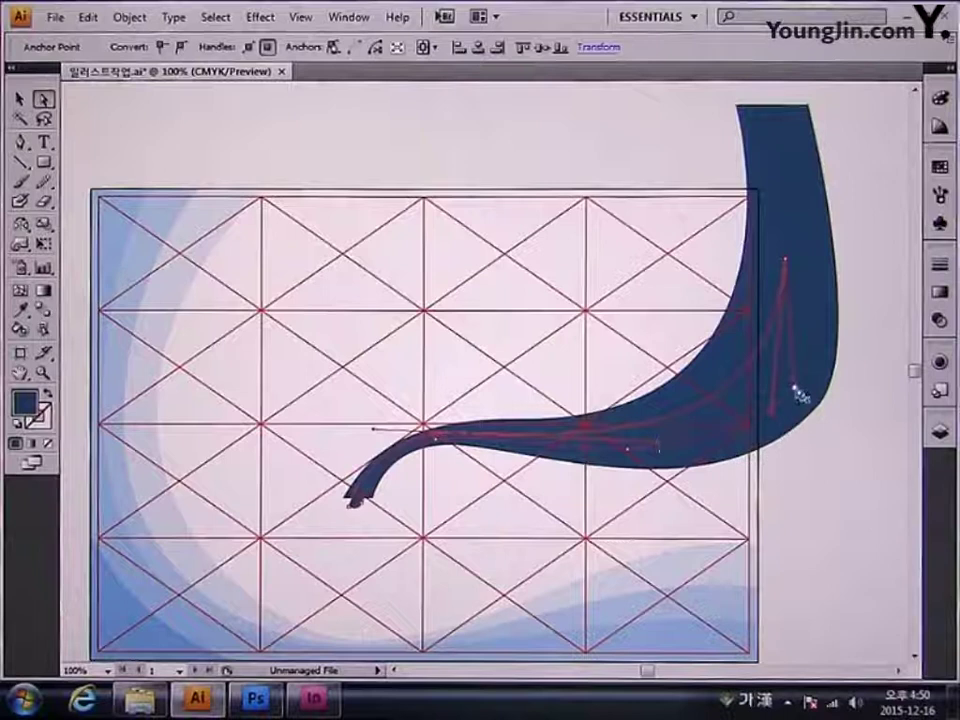
left_click(788, 264)
left_click_drag(788, 266, 791, 272)
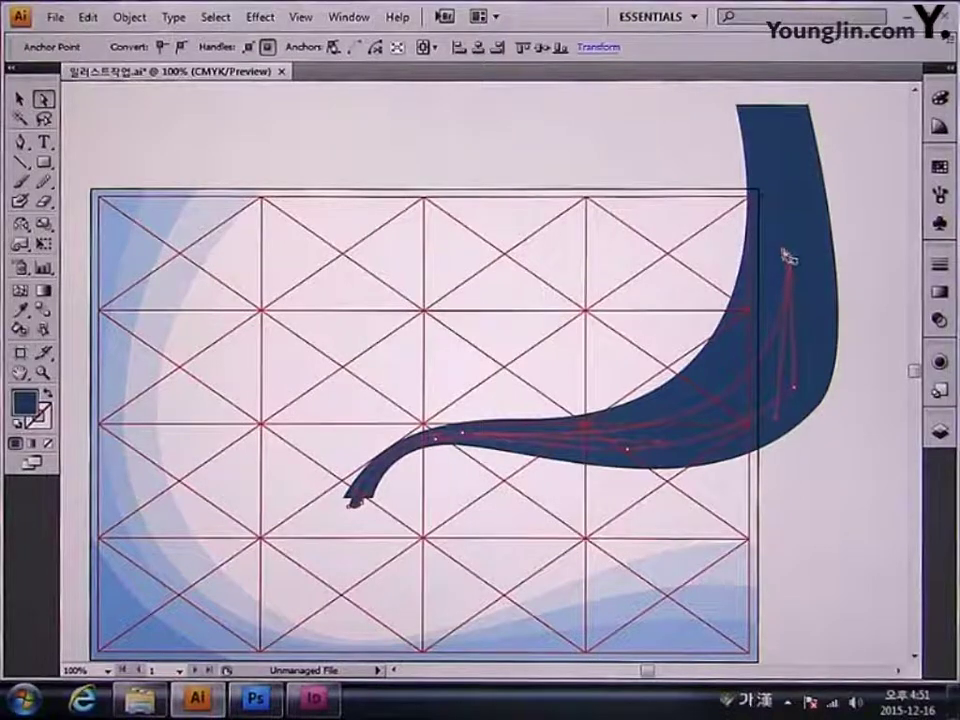
left_click_drag(784, 252, 812, 394)
key("ctrl+z")
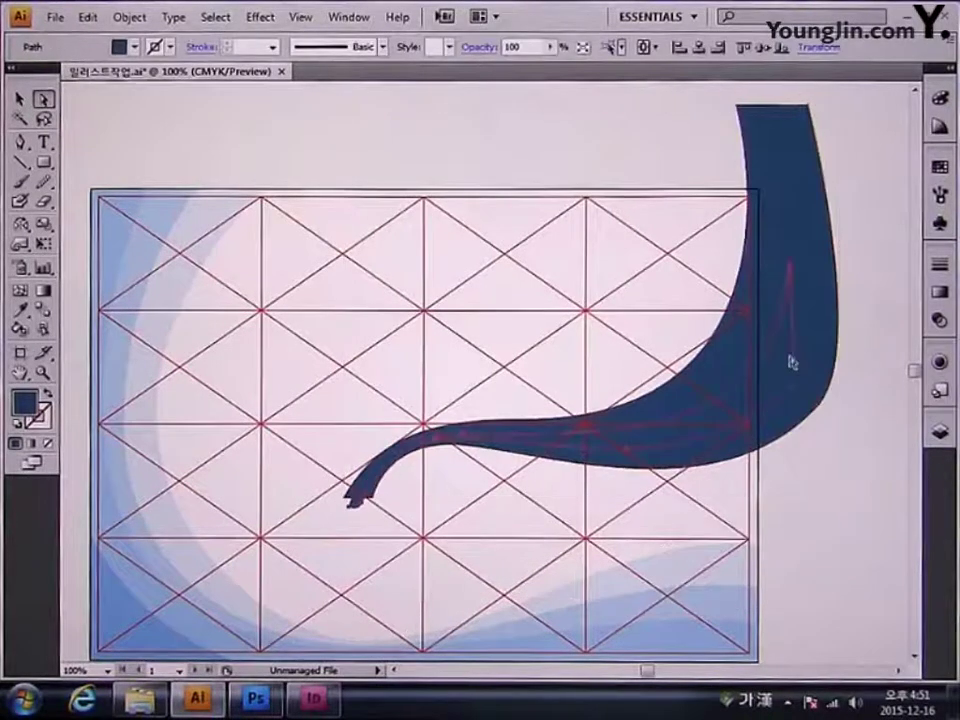
left_click(791, 270)
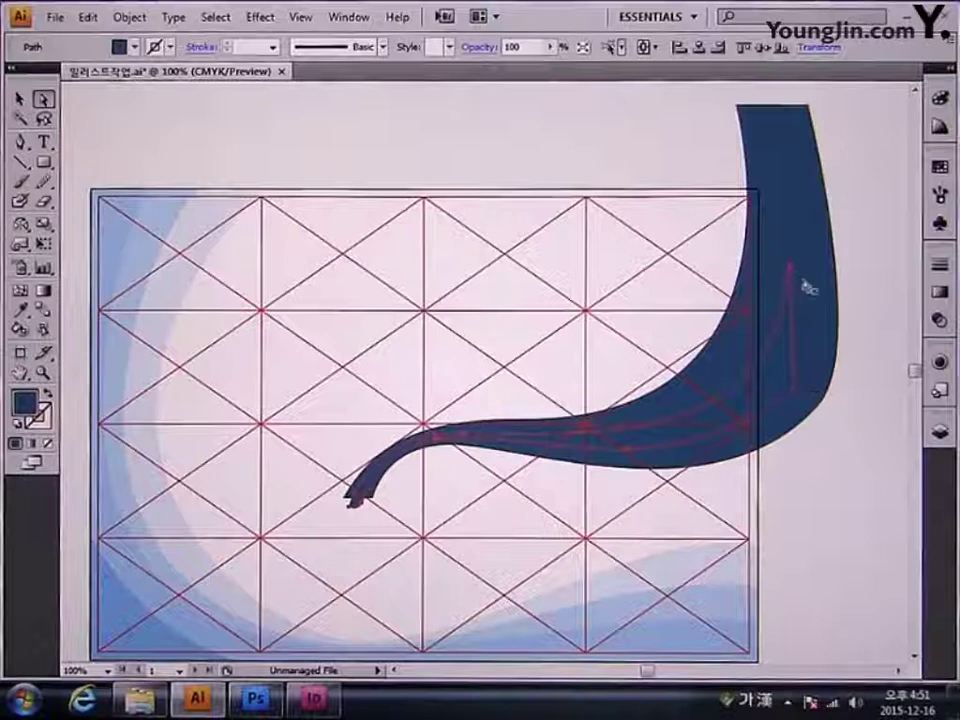
left_click(808, 292)
left_click(818, 410)
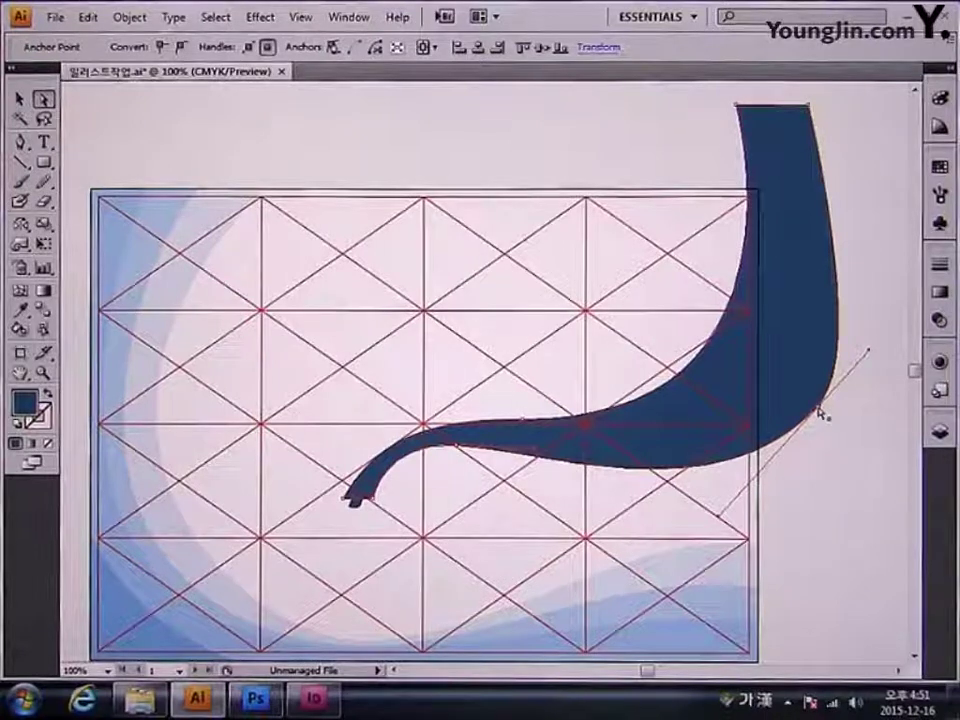
left_click(790, 355)
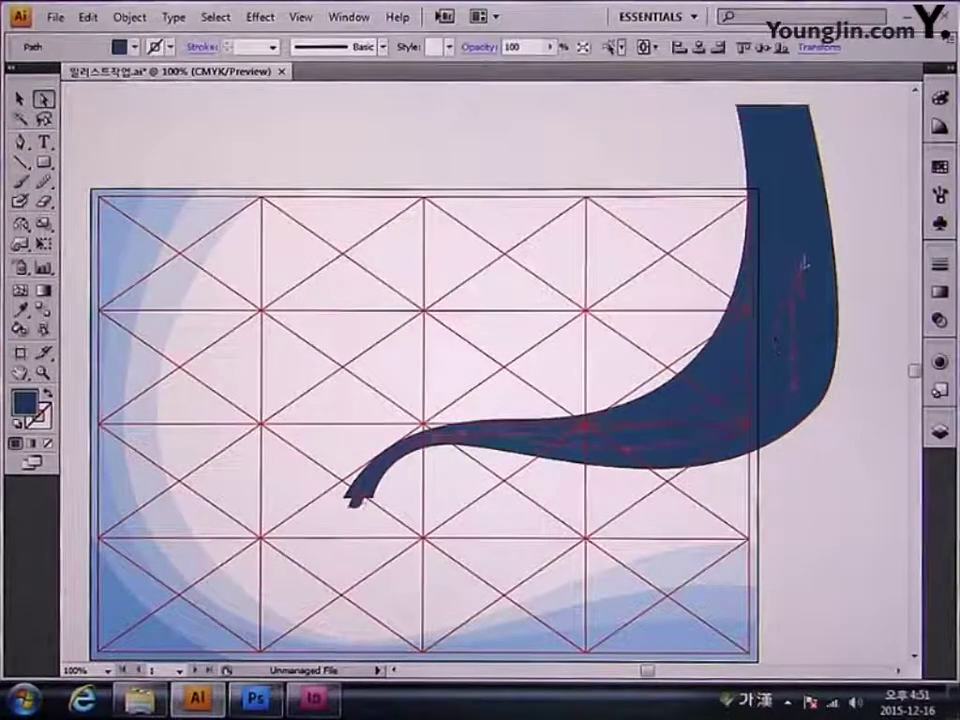
left_click_drag(795, 265, 839, 215)
key("ctrl+z")
- Move the inner path's top and outer-bend anchors beyond the ribbon's outer edge, and extend the lower edge's handle to follow
left_click_drag(793, 272, 843, 200)
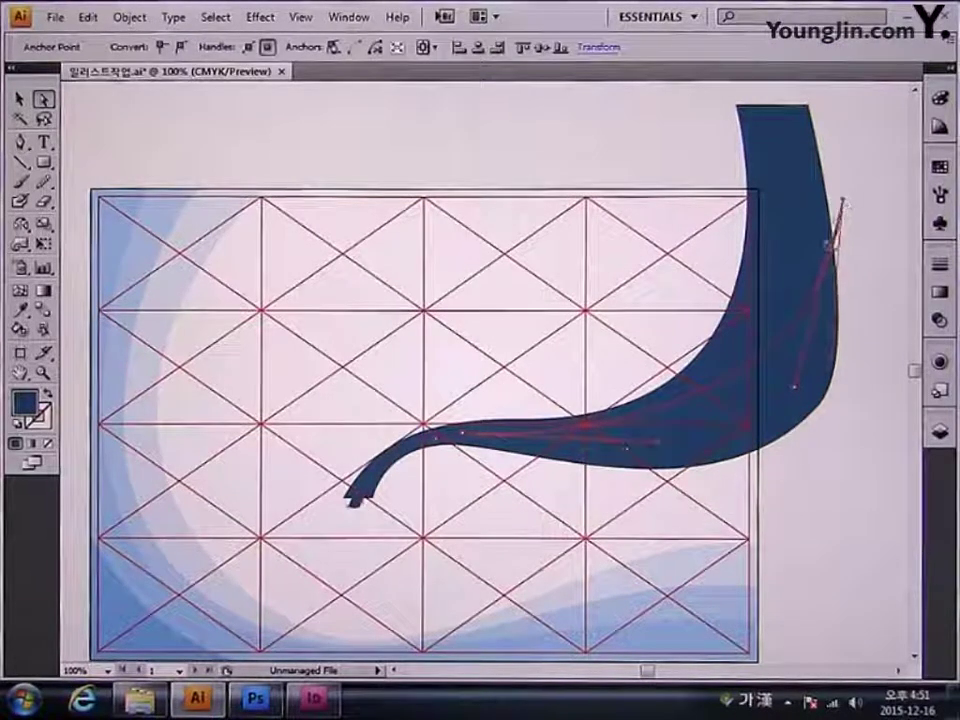
left_click(670, 408)
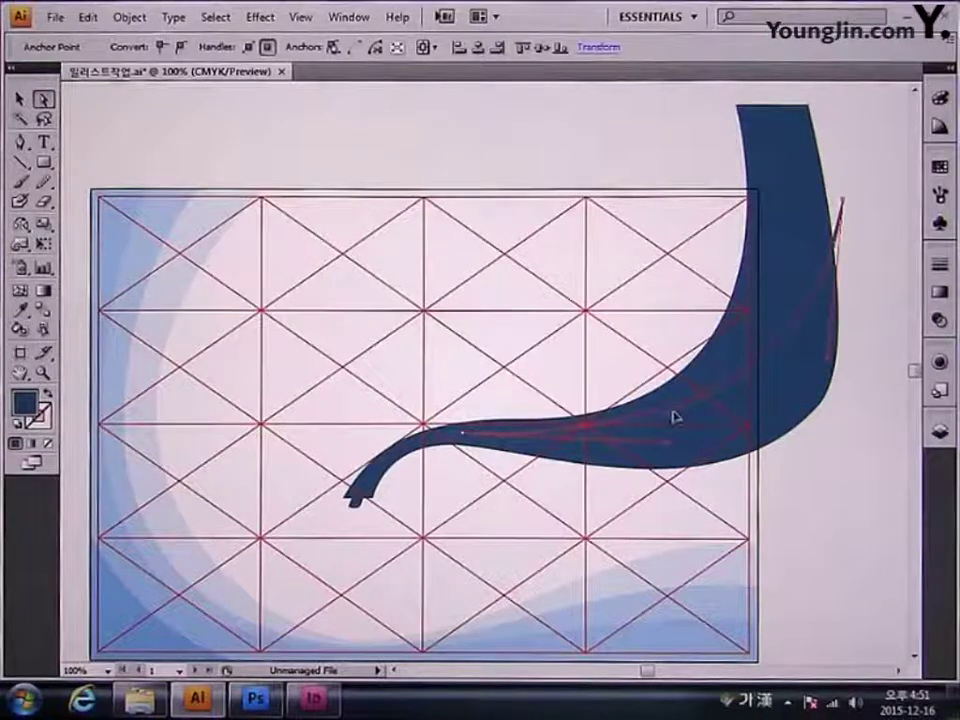
left_click_drag(827, 372, 850, 345)
left_click_drag(743, 452, 757, 454)
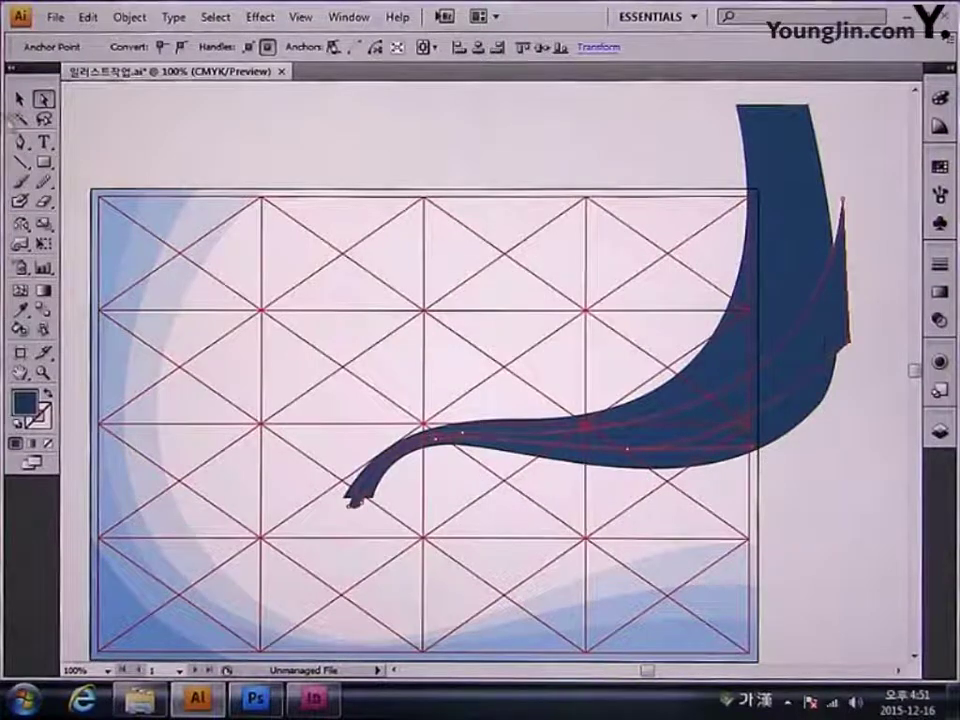
- Select both dark blue ribbon shapes and split them where they overlap with the Pathfinder Divide operation
key("v")
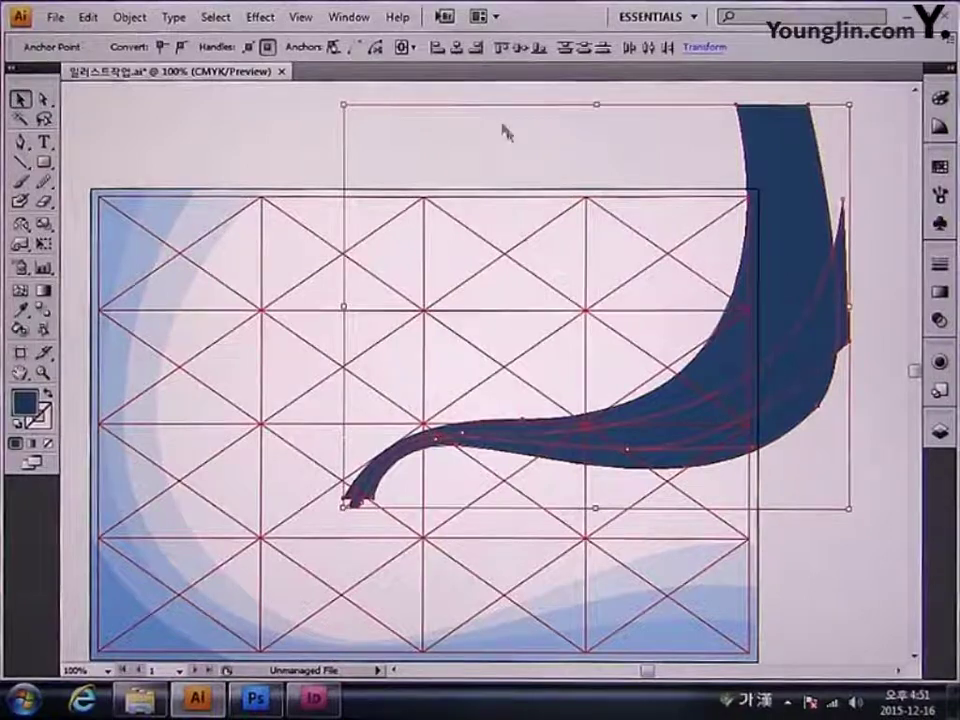
left_click(352, 18)
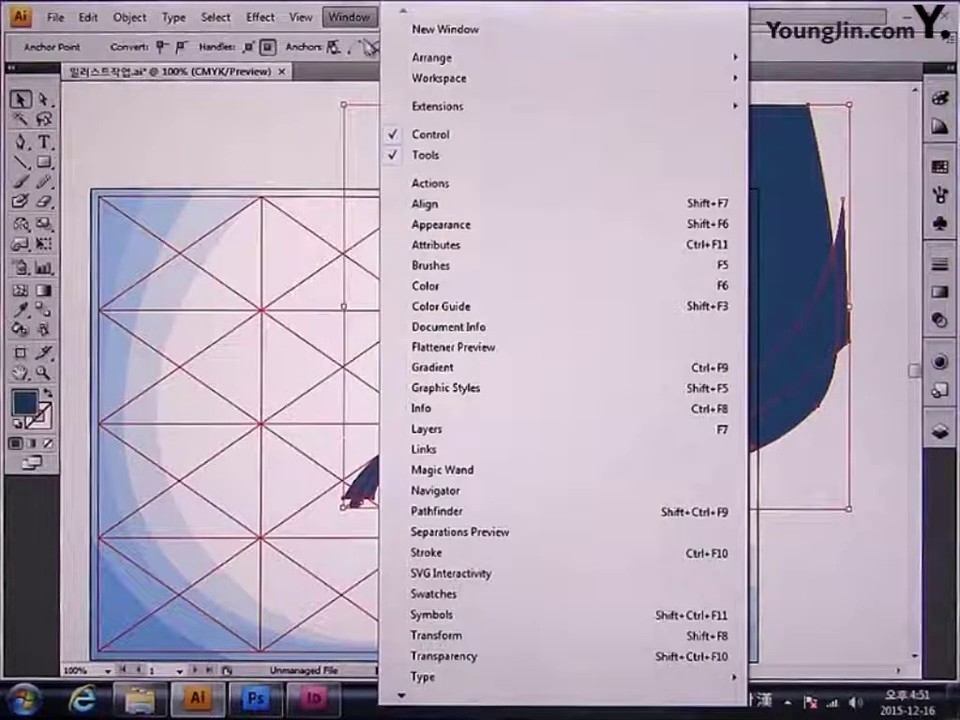
left_click(445, 515)
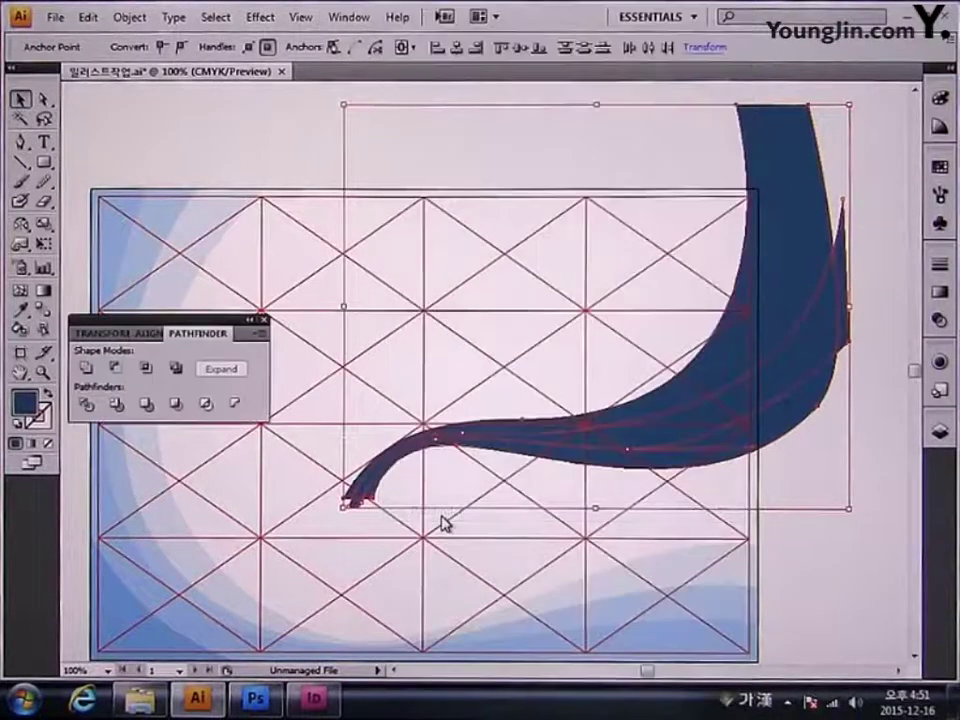
left_click(86, 405)
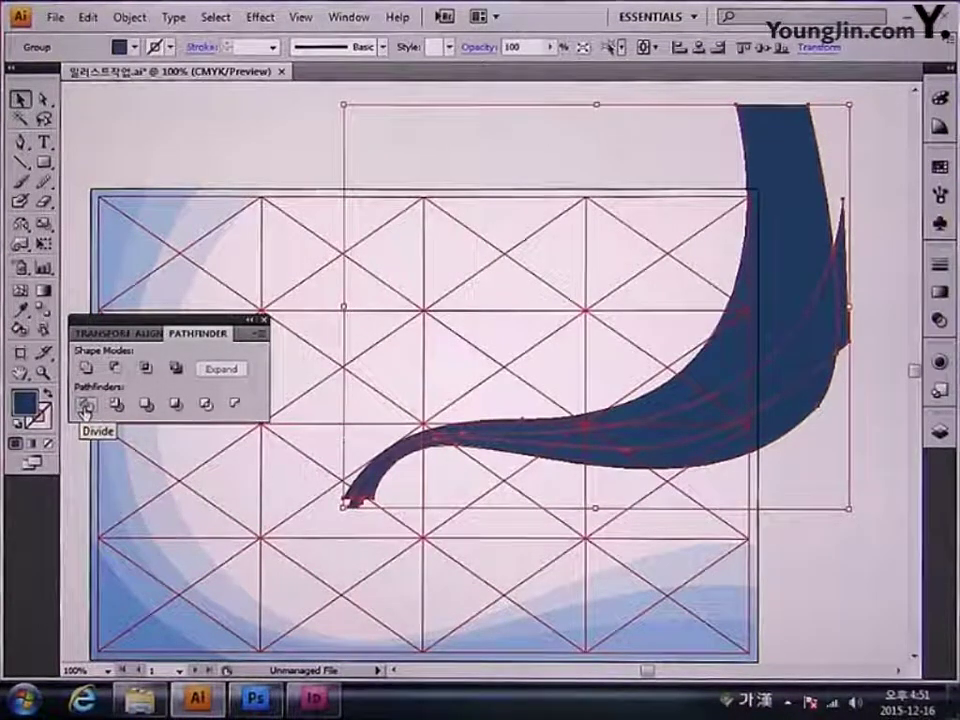
- Fill only the upper divided ribbon piece with light blue, CMYK 18, 4, 0, 0
left_click(44, 99)
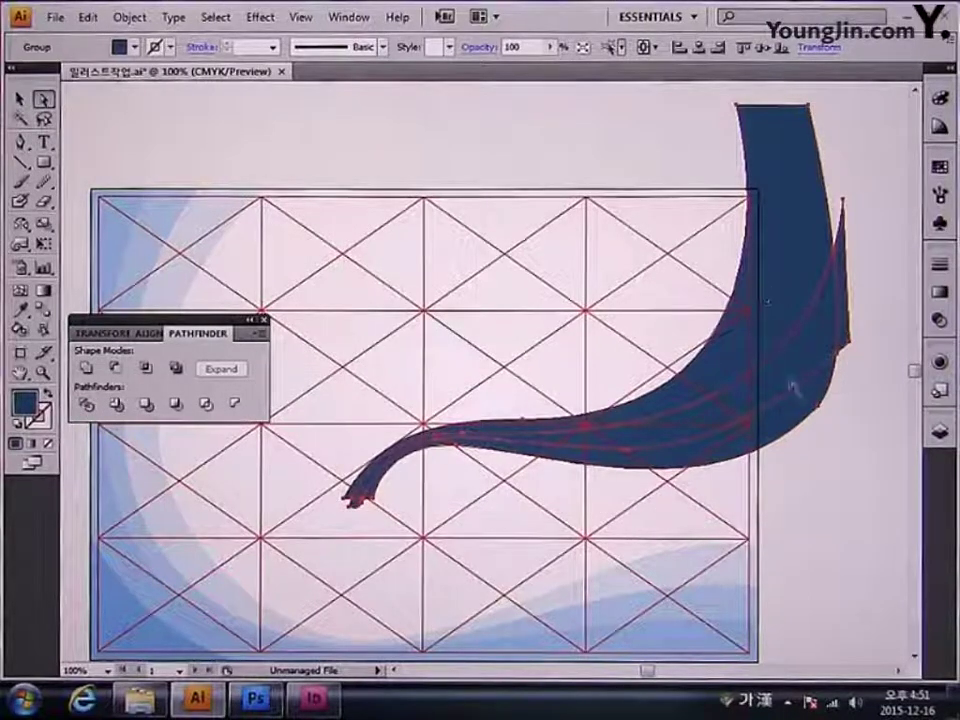
left_click(869, 399)
left_click(801, 313)
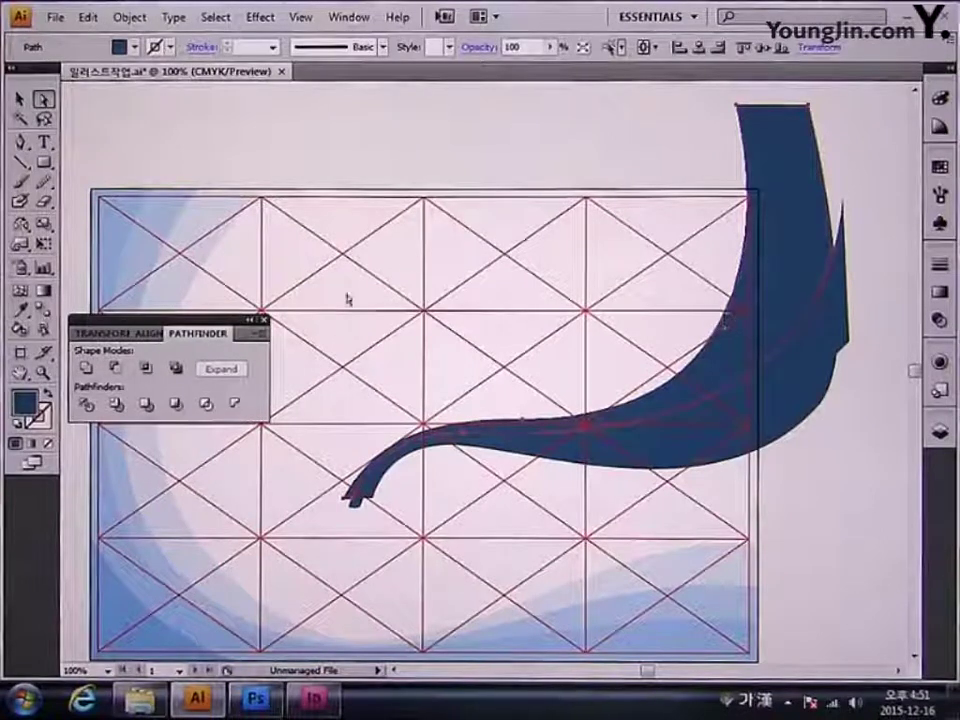
key("ctrl+v")
left_click(21, 404)
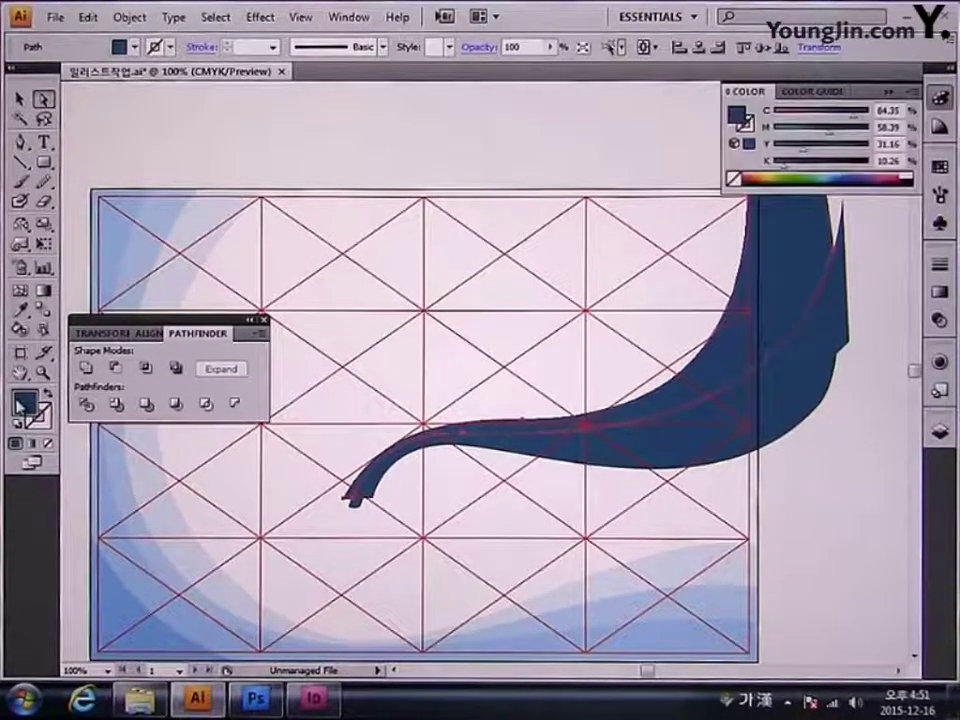
double_click(21, 404)
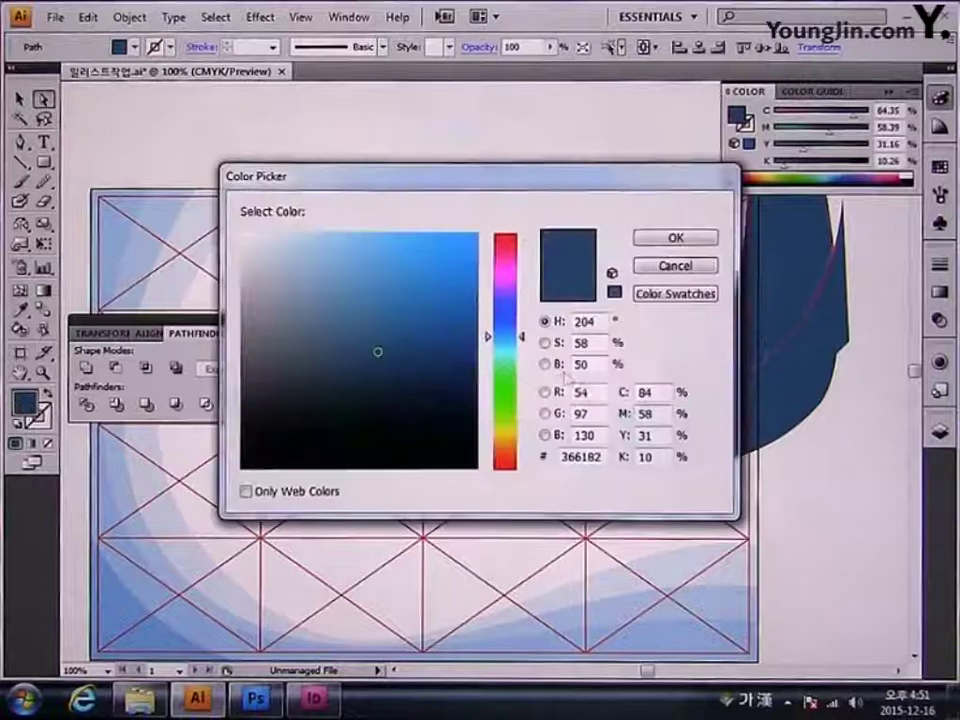
double_click(660, 392)
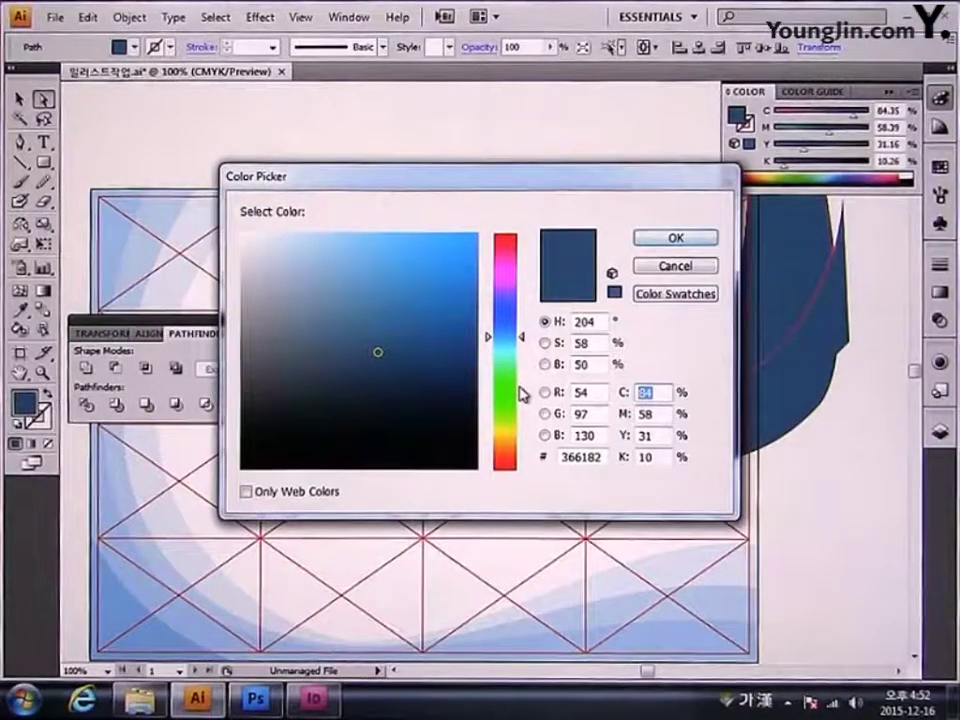
type("18")
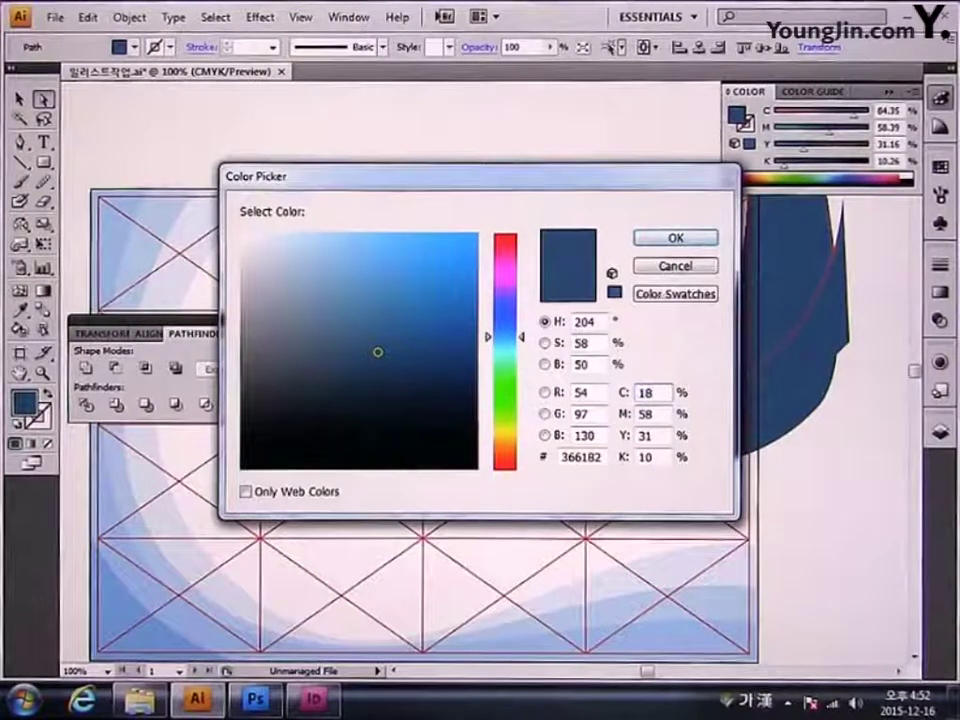
key("Tab")
type("4")
key("Tab")
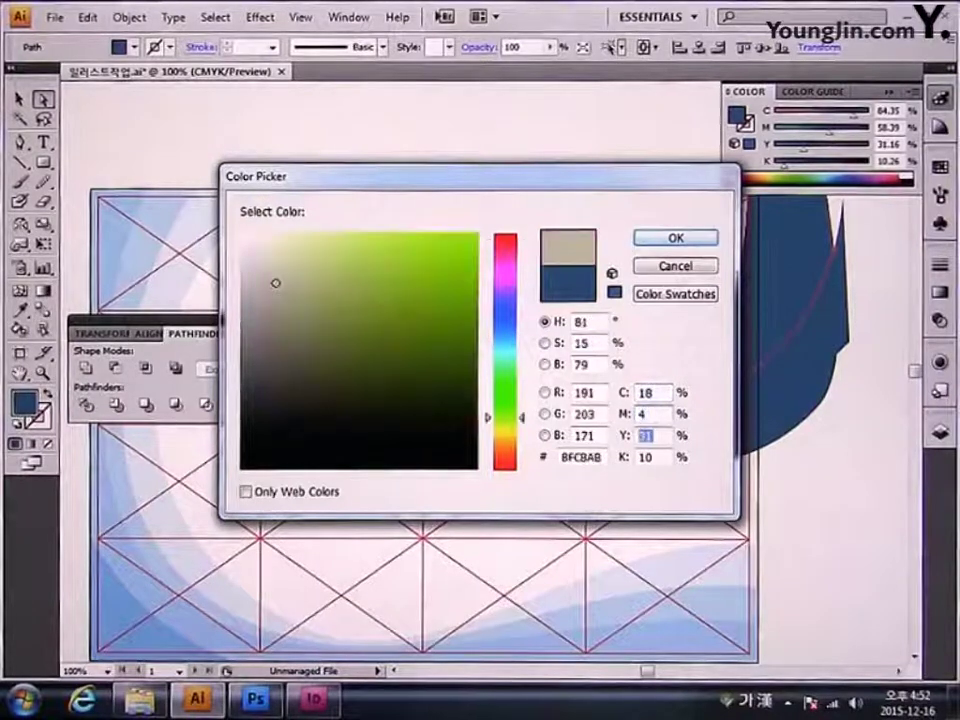
type("0")
key("Tab")
type("0")
key("Return")
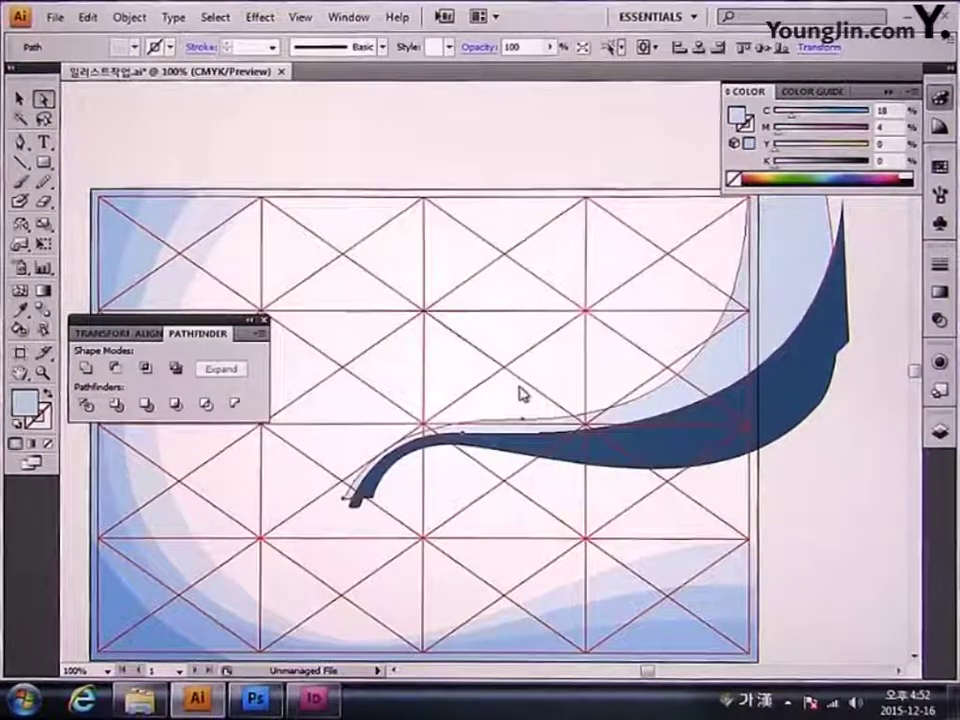
- Select the lower dark blue ribbon piece
left_click(760, 396)
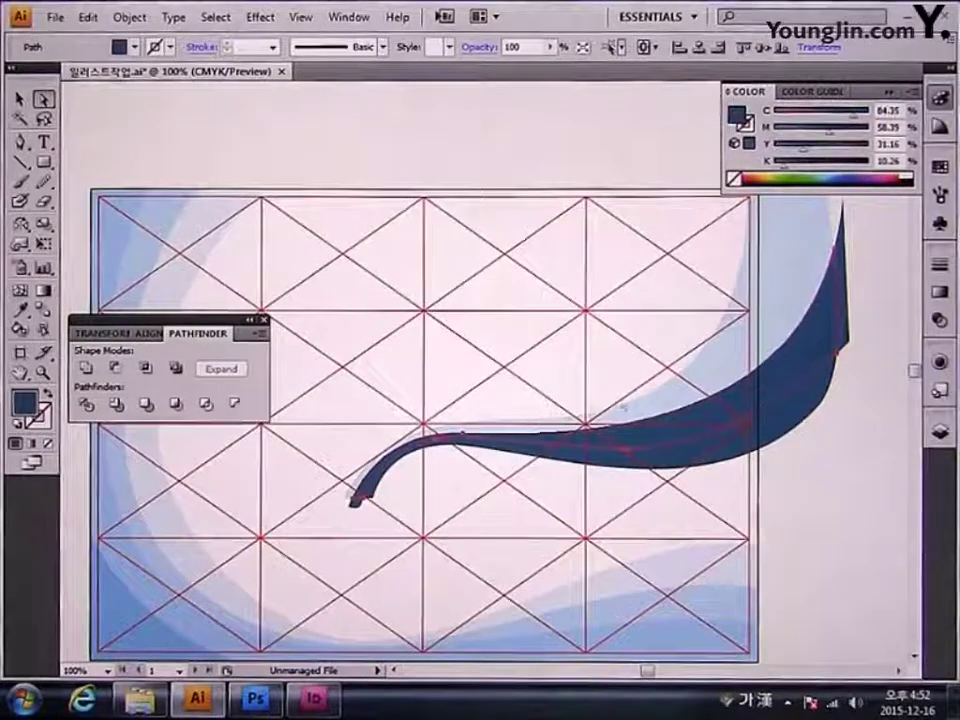